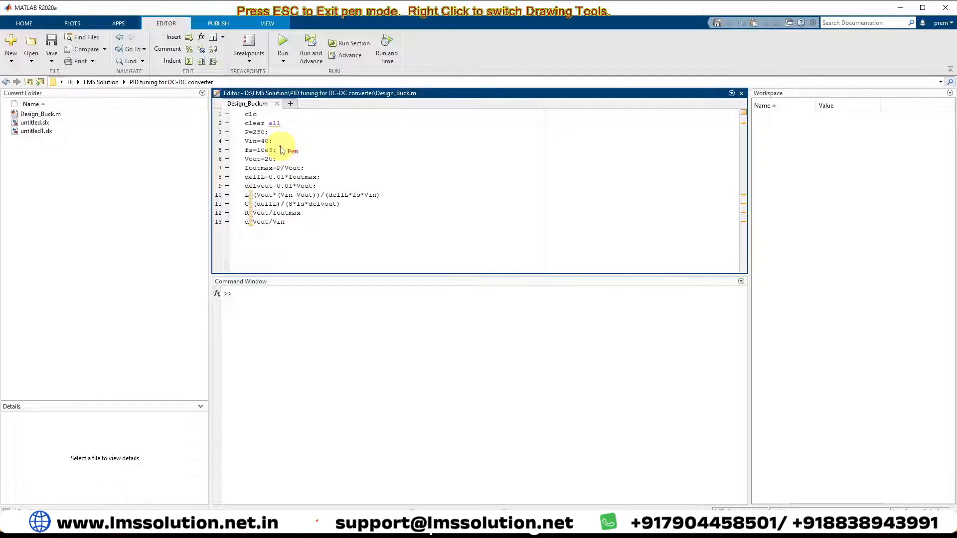
Review the buck converter script's input values and its formulas for output current, ripple, L, C, R and duty ratio
{"action": "left_click_drag", "start_coordinate": [277, 143], "coordinate": [289, 143]}
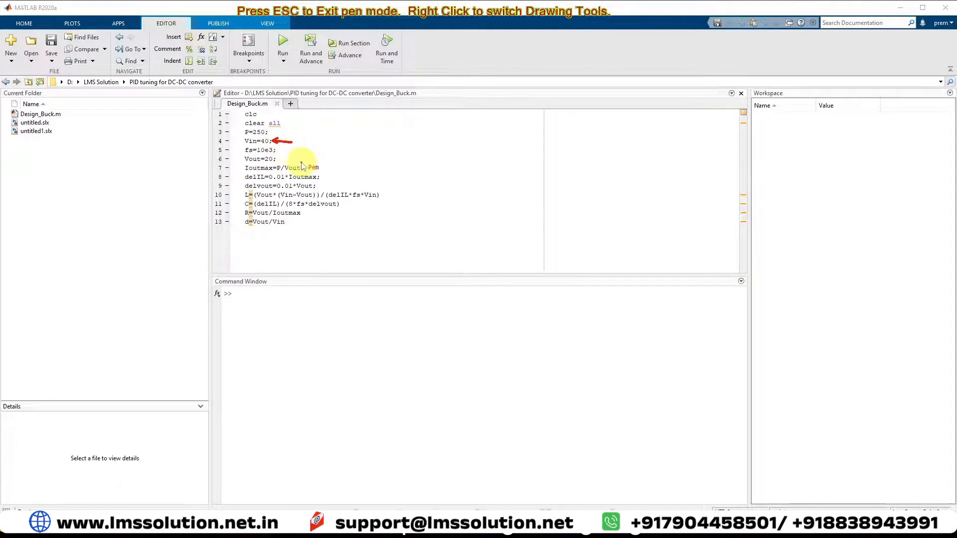
{"action": "mouse_move", "coordinate": [277, 159]}
{"action": "left_mouse_down"}
{"action": "mouse_move", "coordinate": [299, 160]}
{"action": "mouse_move", "coordinate": [282, 162]}
{"action": "mouse_move", "coordinate": [282, 151]}
{"action": "left_mouse_up"}
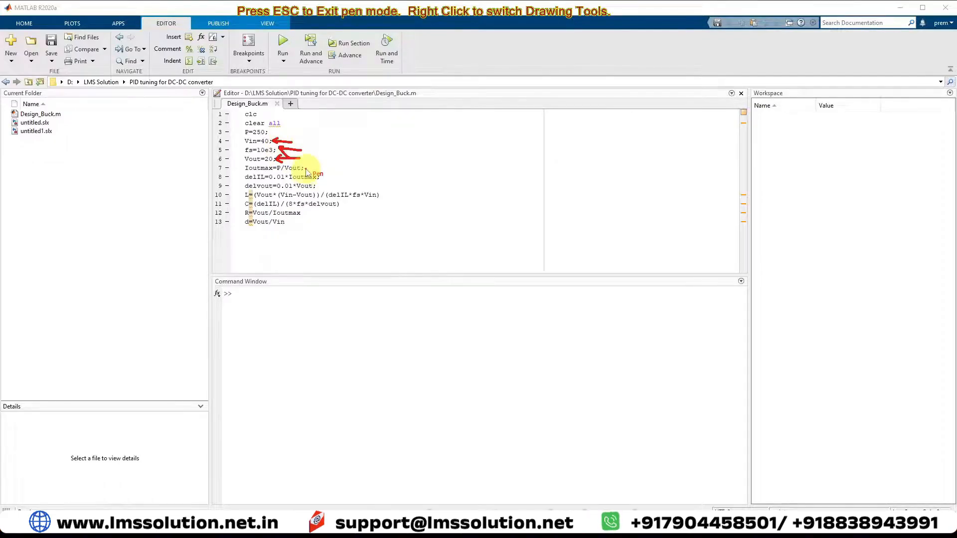
{"action": "left_click_drag", "start_coordinate": [313, 166], "coordinate": [315, 165]}
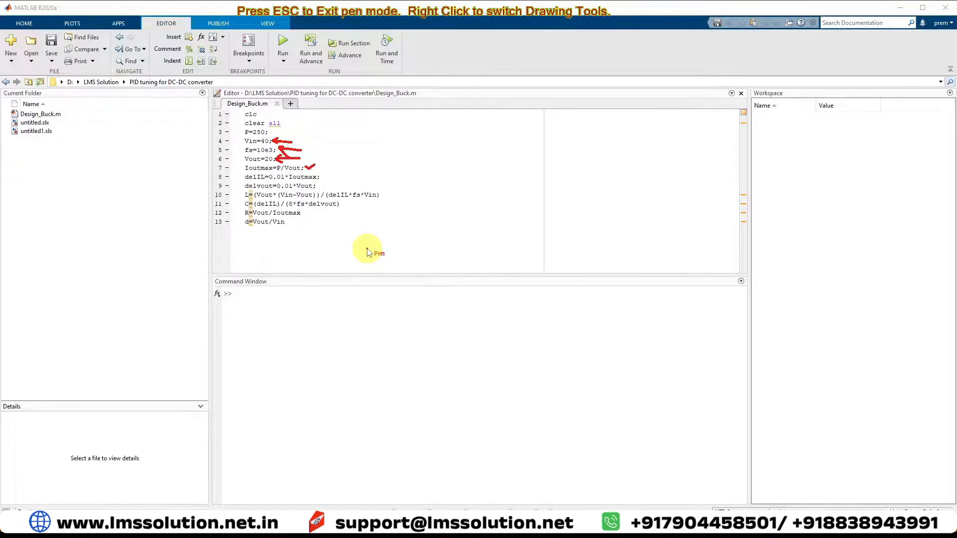
{"action": "mouse_move", "coordinate": [324, 177]}
{"action": "left_mouse_down"}
{"action": "mouse_move", "coordinate": [341, 176]}
{"action": "mouse_move", "coordinate": [331, 182]}
{"action": "left_mouse_up"}
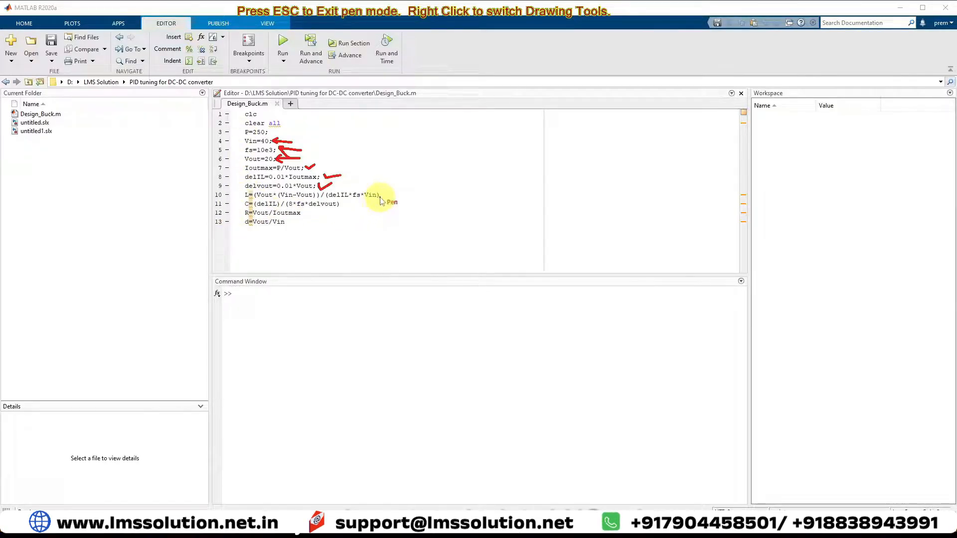
{"action": "left_click_drag", "start_coordinate": [380, 195], "coordinate": [394, 190]}
{"action": "left_click_drag", "start_coordinate": [340, 203], "coordinate": [363, 200]}
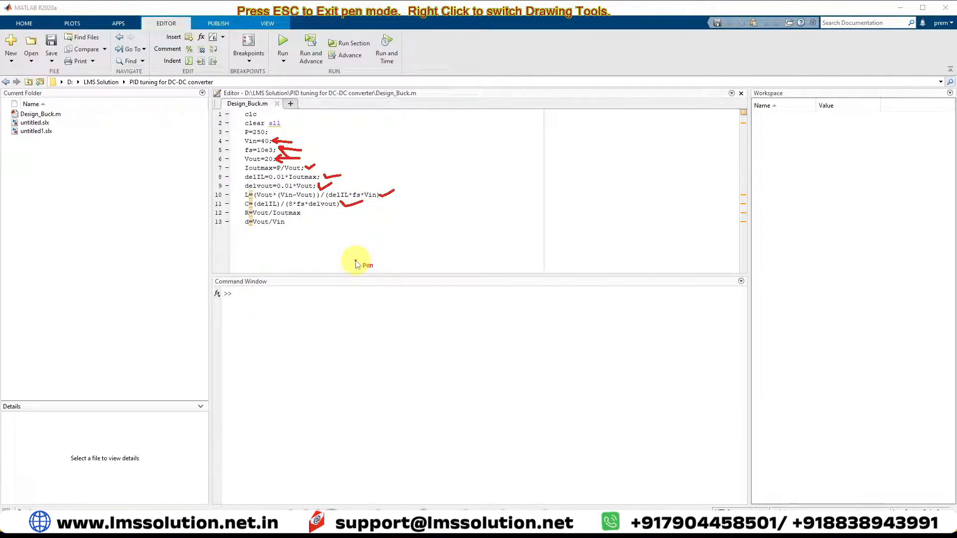
{"action": "left_click_drag", "start_coordinate": [305, 213], "coordinate": [324, 210]}
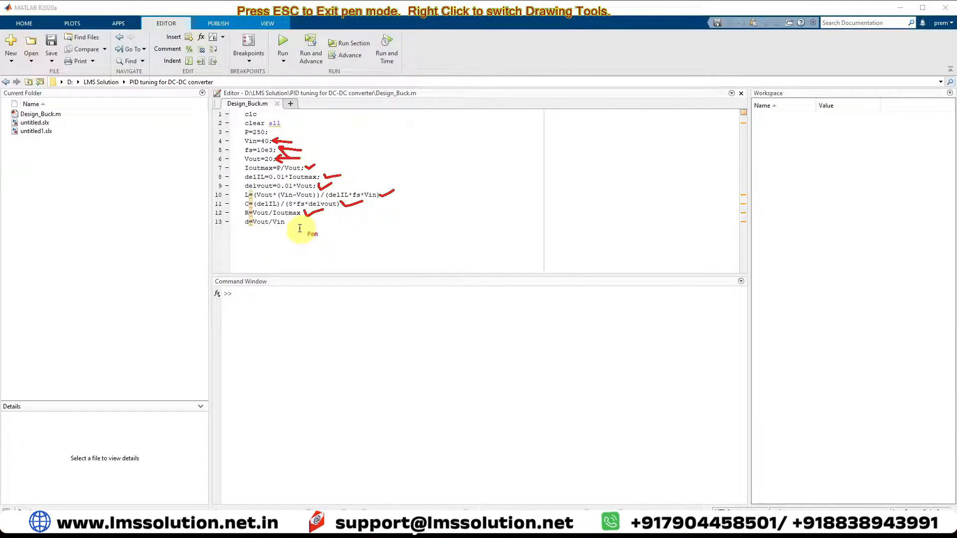
{"action": "left_click_drag", "start_coordinate": [287, 222], "coordinate": [295, 224]}
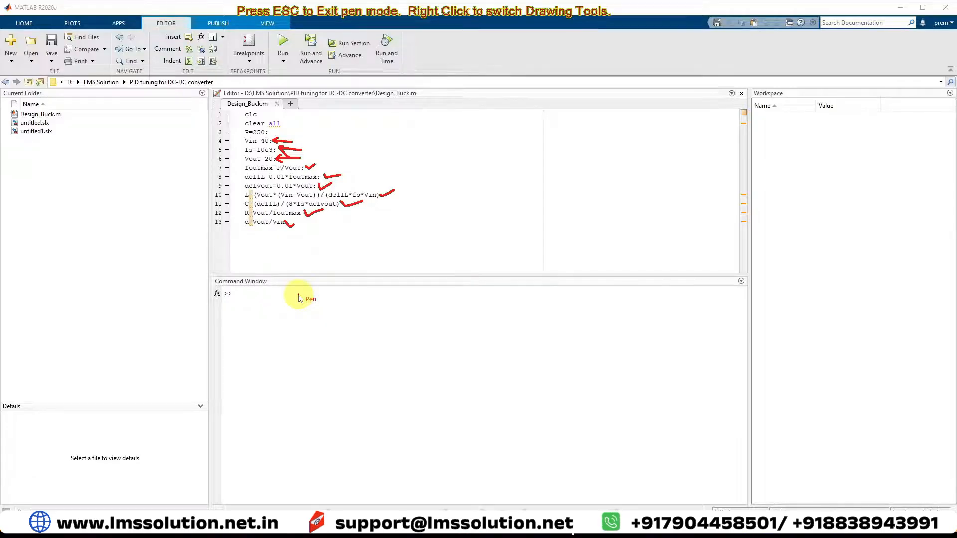
{"action": "key", "text": "Escape"}
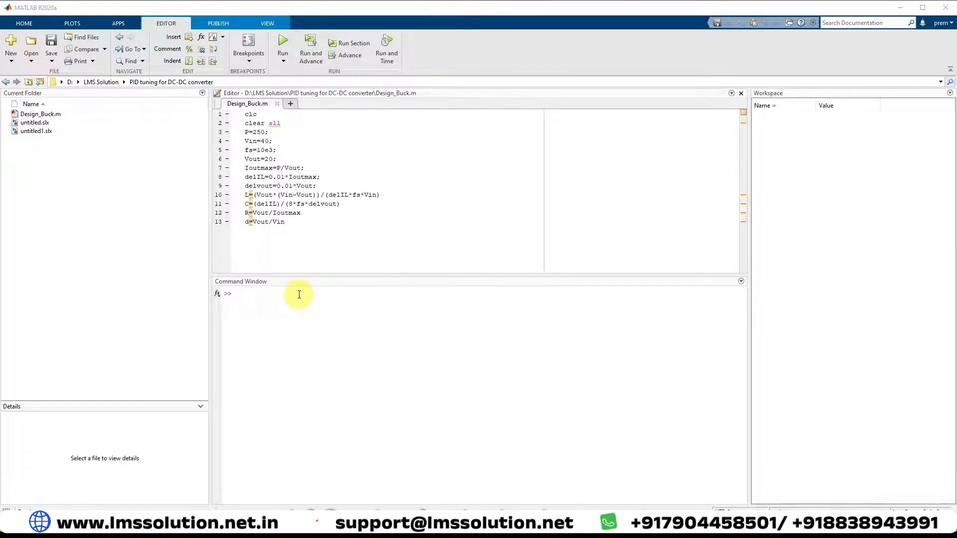
Run the Design_Buck.m script and inspect the calculated L, C and R values
{"action": "left_click", "coordinate": [330, 183]}
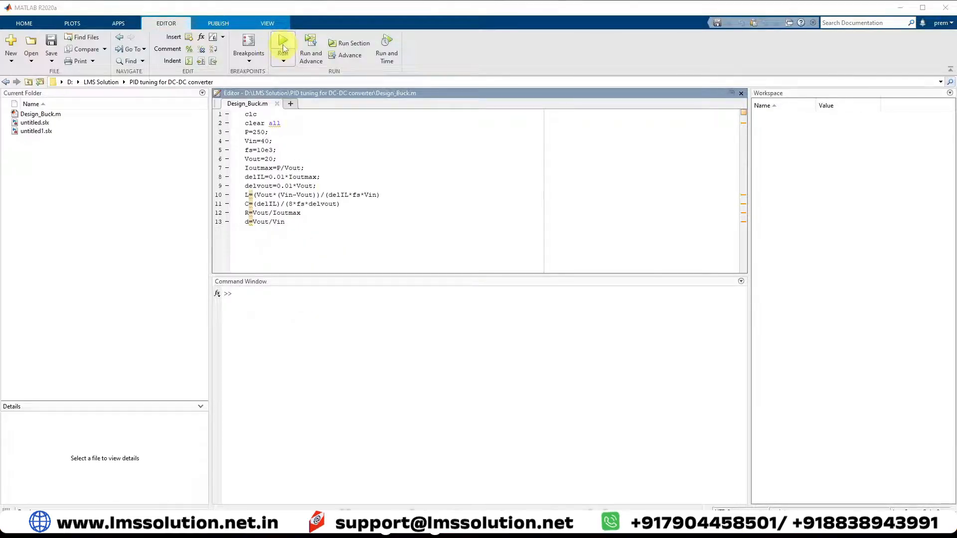
{"action": "left_click", "coordinate": [283, 47]}
{"action": "left_click_drag", "start_coordinate": [264, 279], "coordinate": [239, 280]}
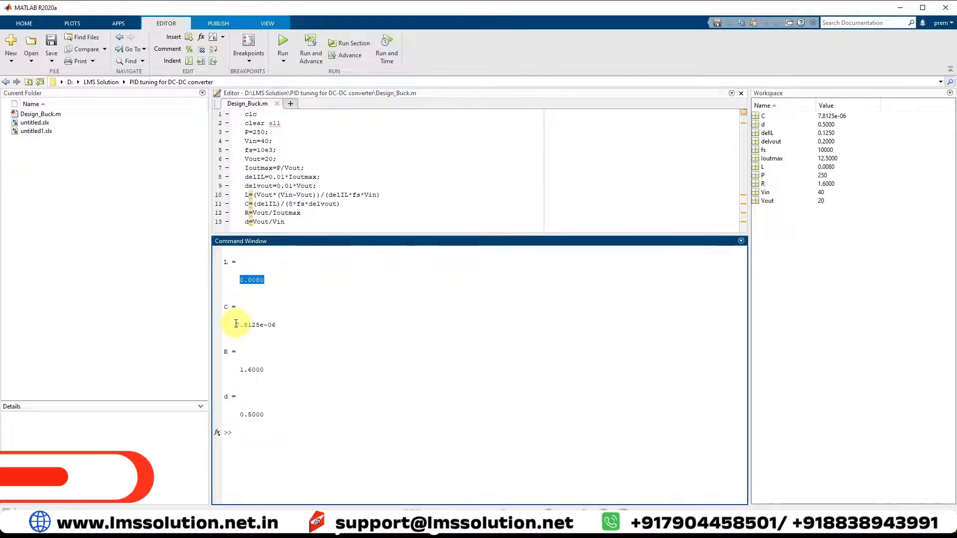
{"action": "left_click_drag", "start_coordinate": [235, 324], "coordinate": [277, 325]}
{"action": "left_click_drag", "start_coordinate": [237, 369], "coordinate": [274, 369]}
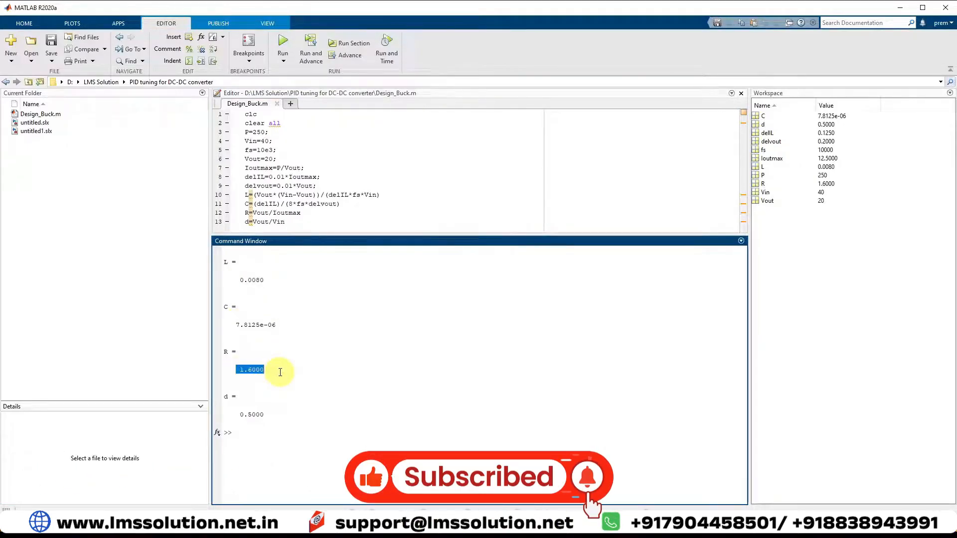
{"action": "left_click", "coordinate": [293, 397]}
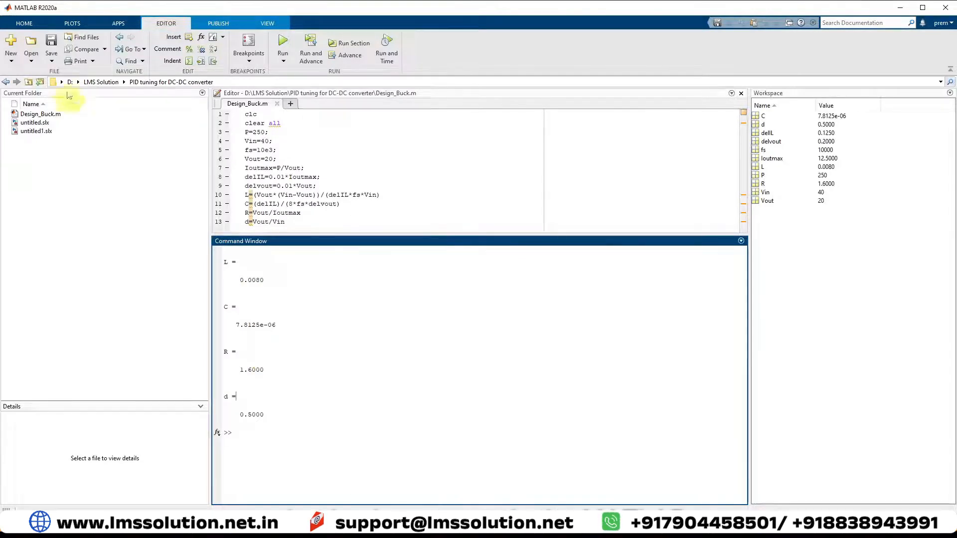
Open Simulink and create a new blank model
{"action": "left_click", "coordinate": [29, 24]}
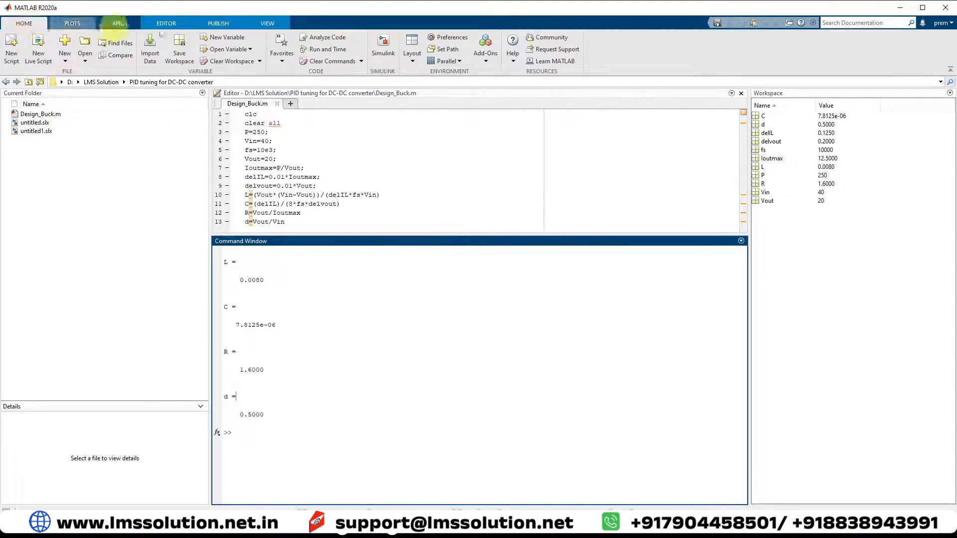
{"action": "left_click", "coordinate": [384, 48]}
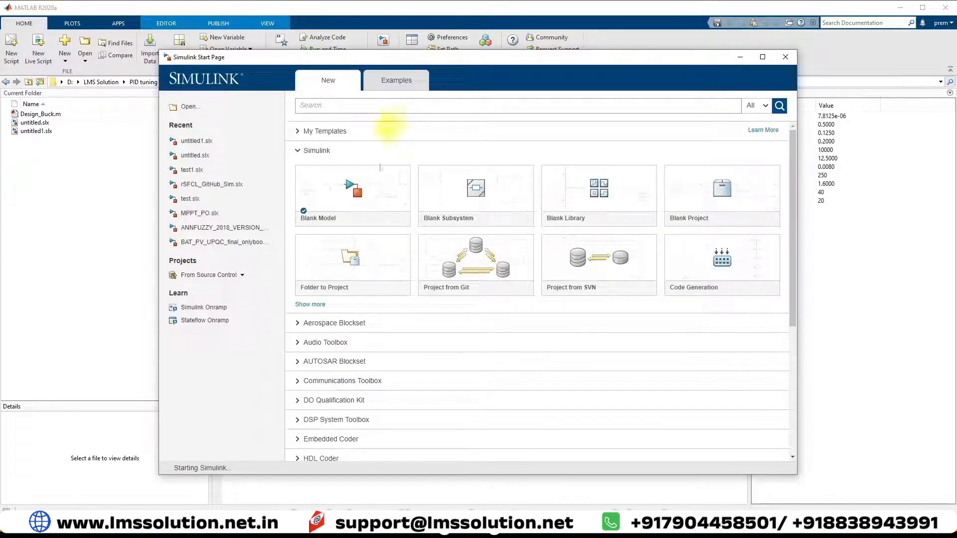
{"action": "left_click", "coordinate": [341, 193]}
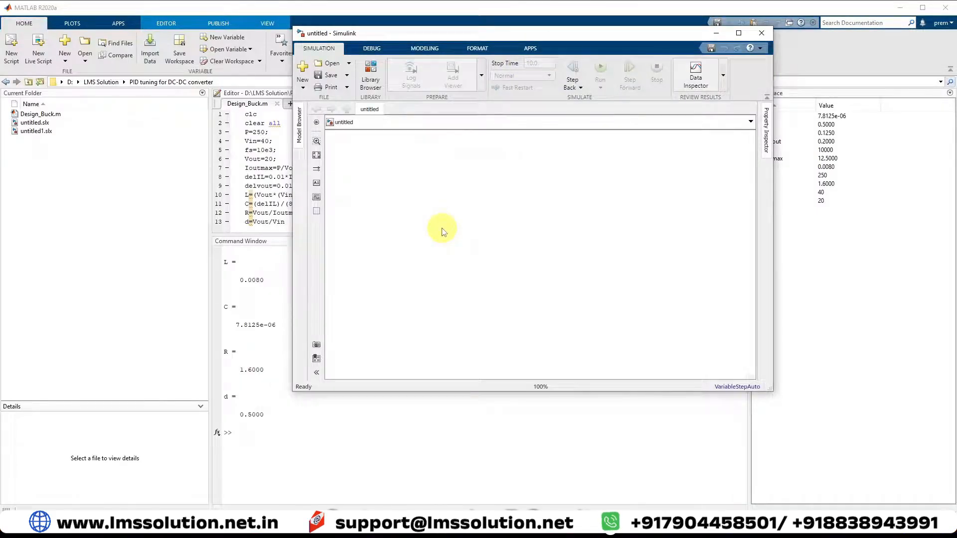
Add a DC Voltage Source block to the model and set its amplitude to 40 V
{"action": "double_click", "coordinate": [400, 245]}
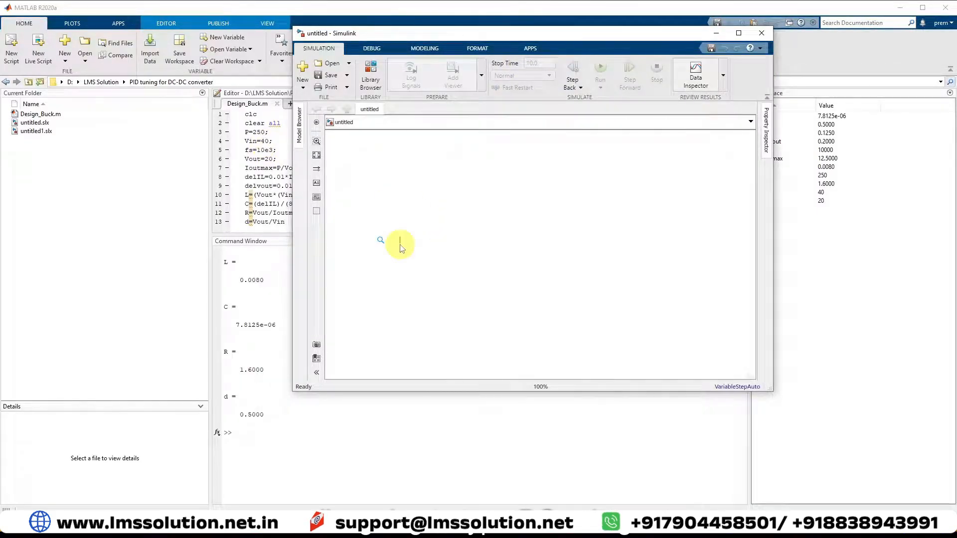
{"action": "left_click", "coordinate": [334, 255]}
{"action": "double_click", "coordinate": [399, 244]}
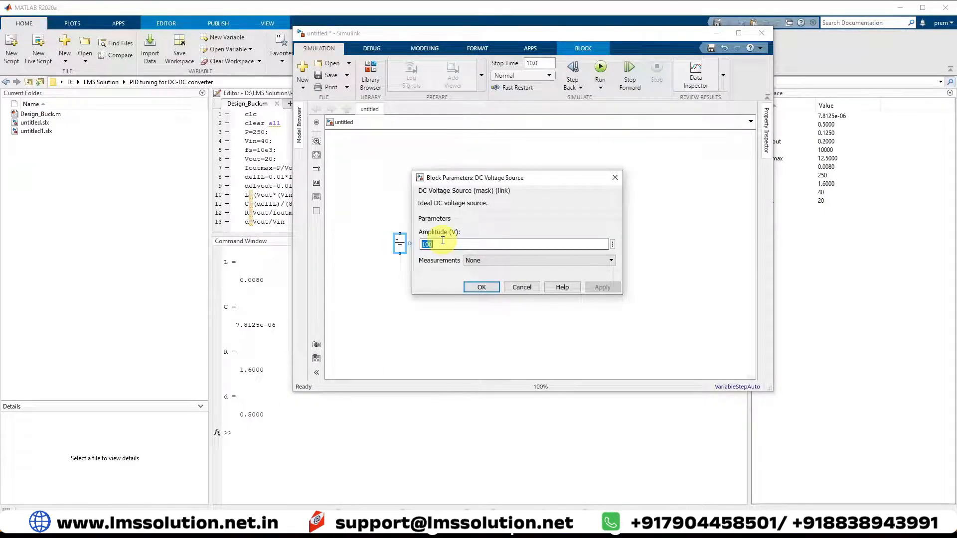
{"action": "type", "text": "40"}
{"action": "left_click", "coordinate": [472, 287]}
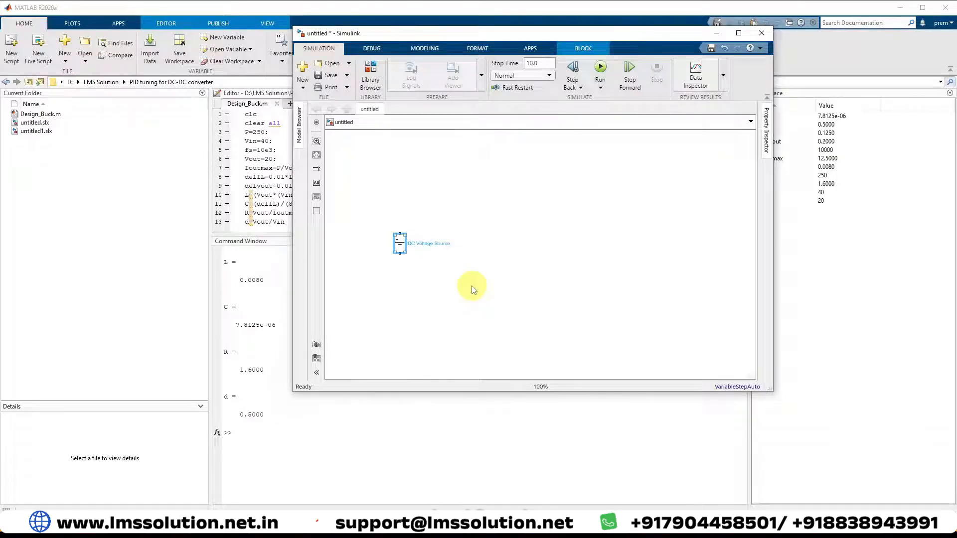
Add a Specialized Power Systems Mosfet block above the DC source and connect its drain to the source's positive terminal
{"action": "double_click", "coordinate": [456, 288]}
{"action": "type", "text": "mosfet"}
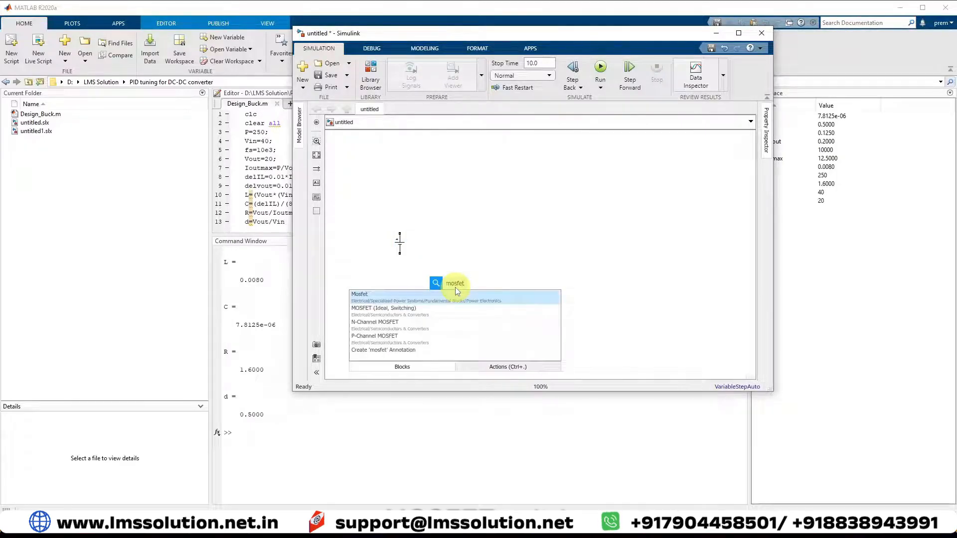
{"action": "left_click", "coordinate": [447, 292]}
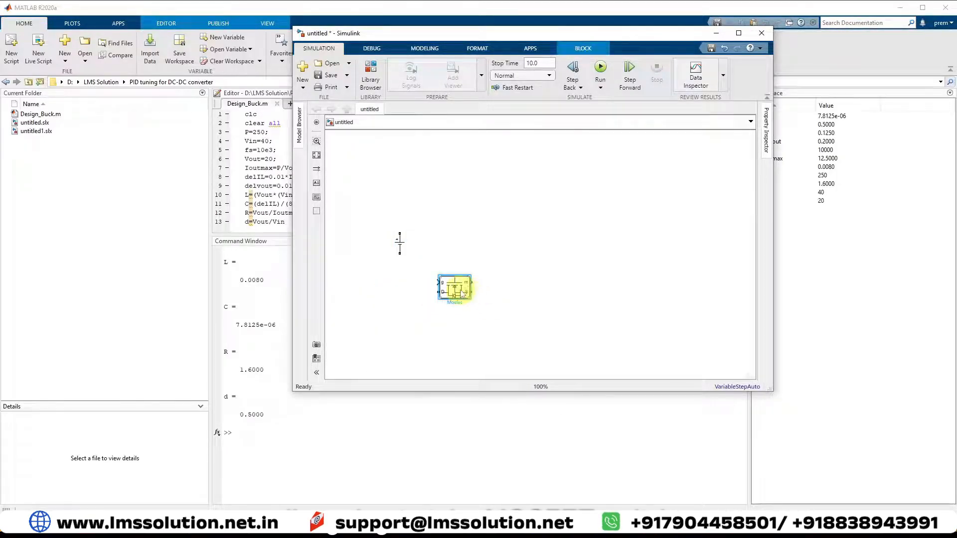
{"action": "left_click_drag", "start_coordinate": [455, 294], "coordinate": [438, 226]}
{"action": "left_click", "coordinate": [431, 210]}
{"action": "left_click", "coordinate": [400, 232]}
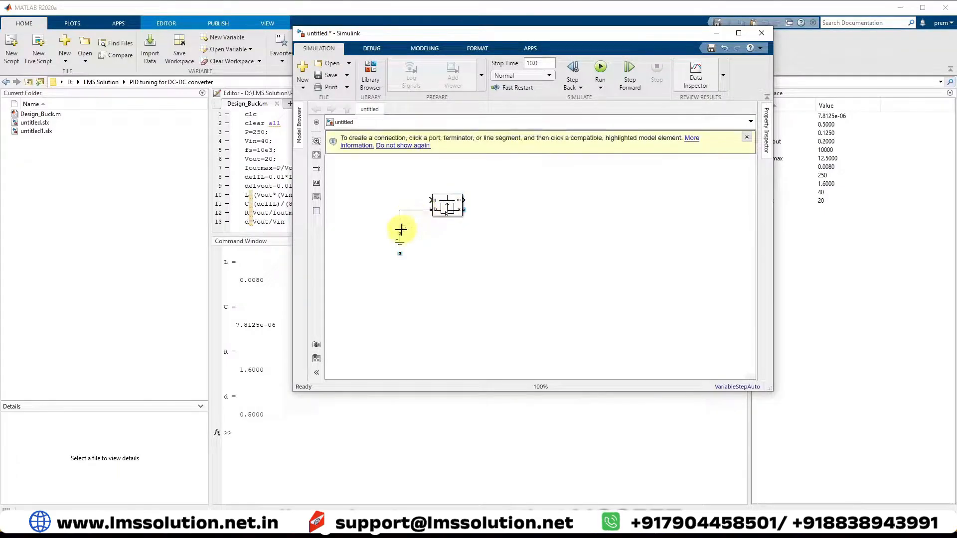
Add a Specialized Power Systems Diode block and rotate it to stand vertically with its cathode up
{"action": "double_click", "coordinate": [465, 285]}
{"action": "type", "text": "d"}
{"action": "key", "text": "Return"}
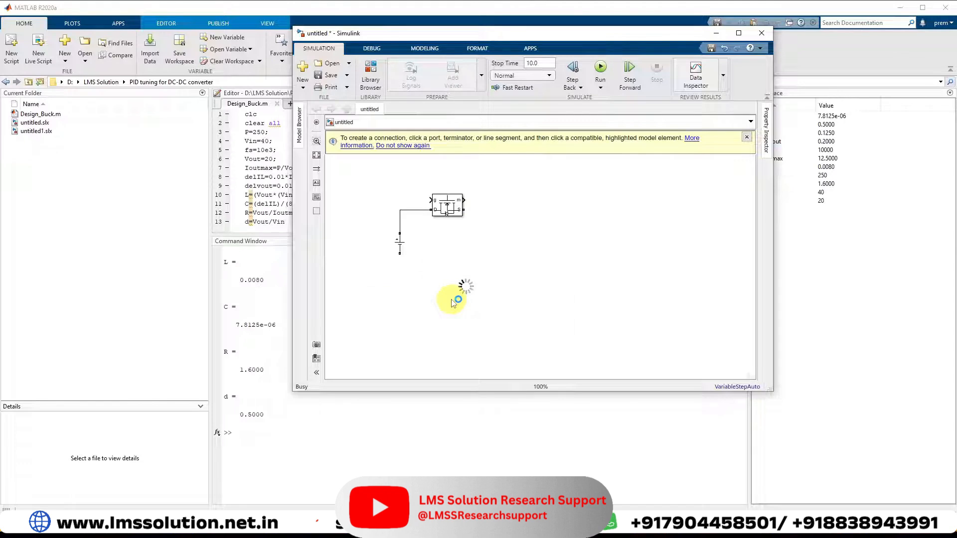
{"action": "type", "text": "d"}
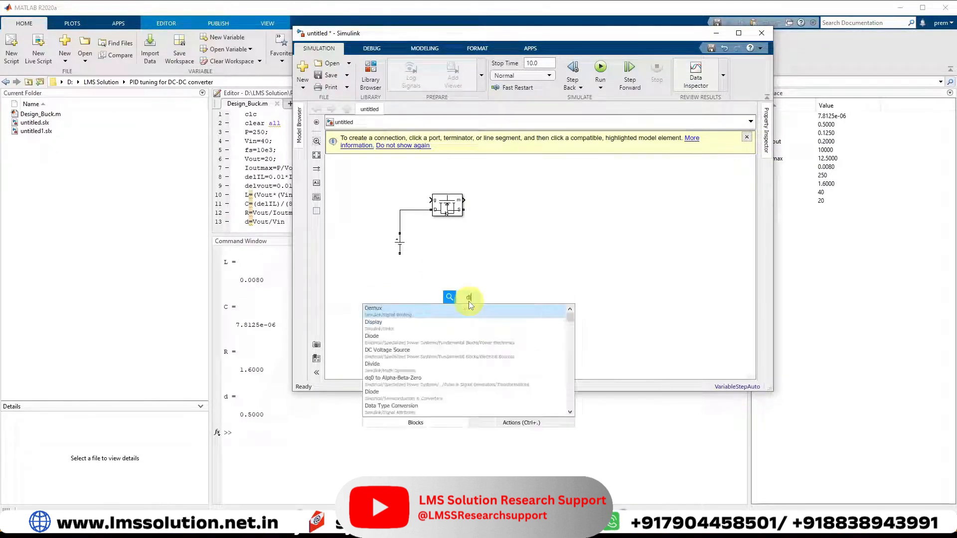
{"action": "type", "text": "iode"}
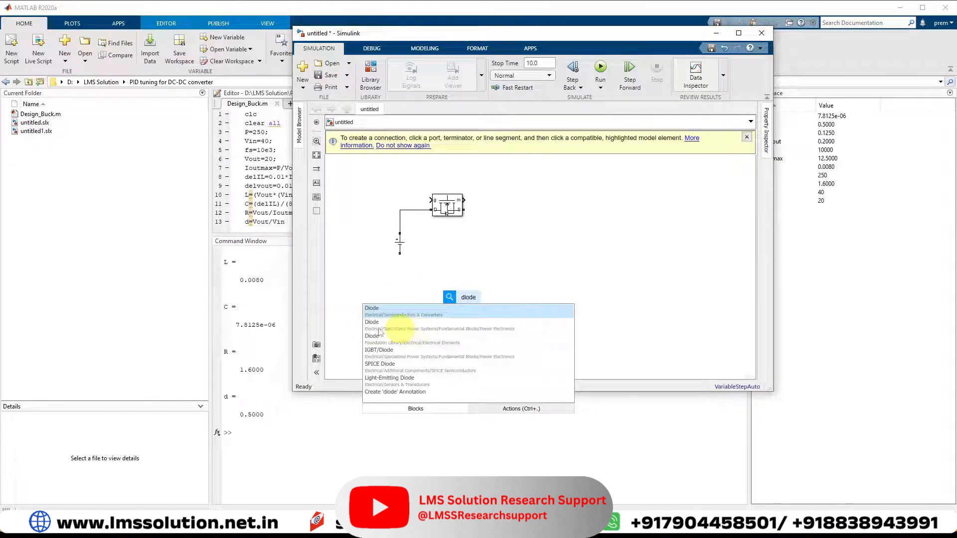
{"action": "left_click", "coordinate": [412, 327]}
{"action": "key", "text": "ctrl+r"}
{"action": "key", "text": "ctrl+r"}
{"action": "key", "text": "ctrl+r"}
Place the diode beside the DC source and wire it between the MOSFET's source terminal and the DC source's negative terminal
{"action": "left_click_drag", "start_coordinate": [471, 305], "coordinate": [504, 255]}
{"action": "left_click_drag", "start_coordinate": [504, 233], "coordinate": [464, 210]}
{"action": "left_click_drag", "start_coordinate": [500, 267], "coordinate": [400, 254]}
{"action": "left_click_drag", "start_coordinate": [499, 249], "coordinate": [495, 269]}
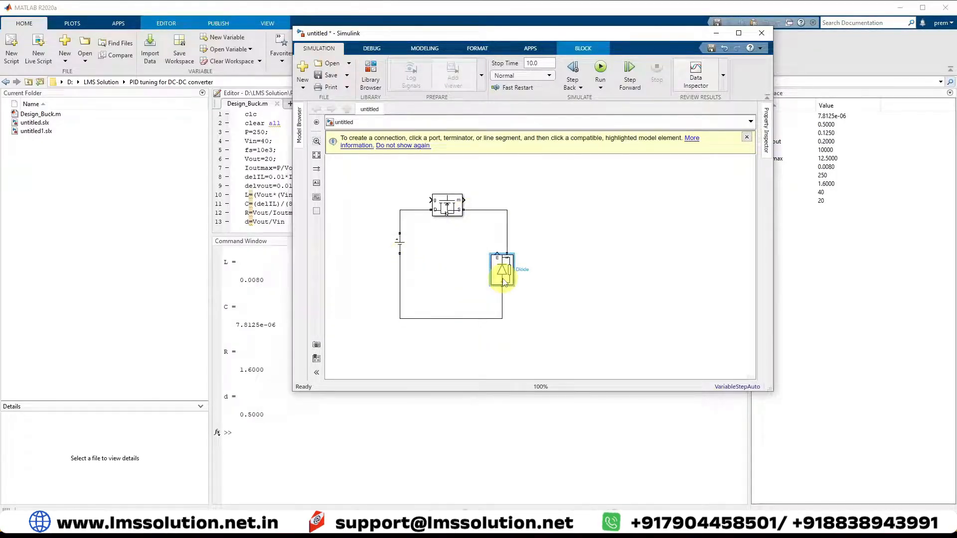
Add a Series RLC Branch block to the model
{"action": "double_click", "coordinate": [564, 303]}
{"action": "type", "text": "rlc"}
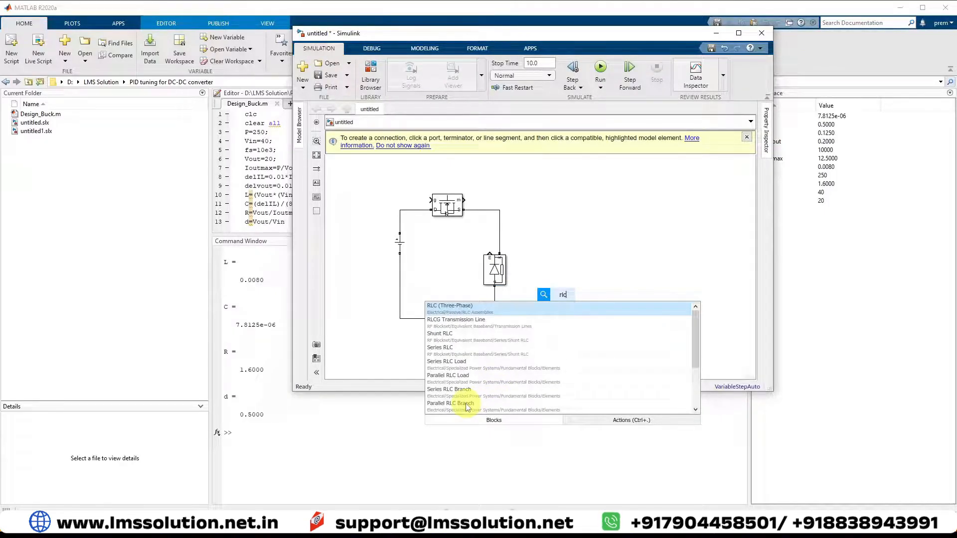
{"action": "double_click", "coordinate": [537, 303]}
{"action": "type", "text": "rlc"}
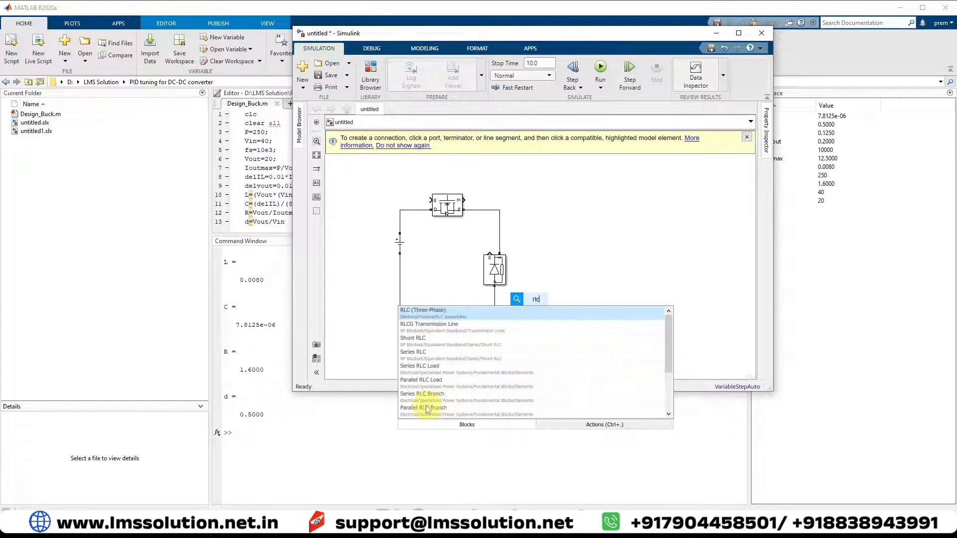
{"action": "left_click", "coordinate": [427, 397]}
Place the RLC branch in series after the MOSFET and wire two vertical copies in parallel across the output
{"action": "left_click_drag", "start_coordinate": [539, 305], "coordinate": [563, 210]}
{"action": "key", "text": "ctrl+r"}
{"action": "left_click_drag", "start_coordinate": [585, 295], "coordinate": [495, 317]}
{"action": "left_click_drag", "start_coordinate": [583, 270], "coordinate": [584, 210]}
{"action": "left_click_drag", "start_coordinate": [646, 281], "coordinate": [584, 318]}
Set the branch type of the horizontal series RLC branch to L
{"action": "left_click", "coordinate": [544, 220]}
{"action": "double_click", "coordinate": [546, 220]}
{"action": "left_click", "coordinate": [693, 160]}
{"action": "left_click", "coordinate": [623, 183]}
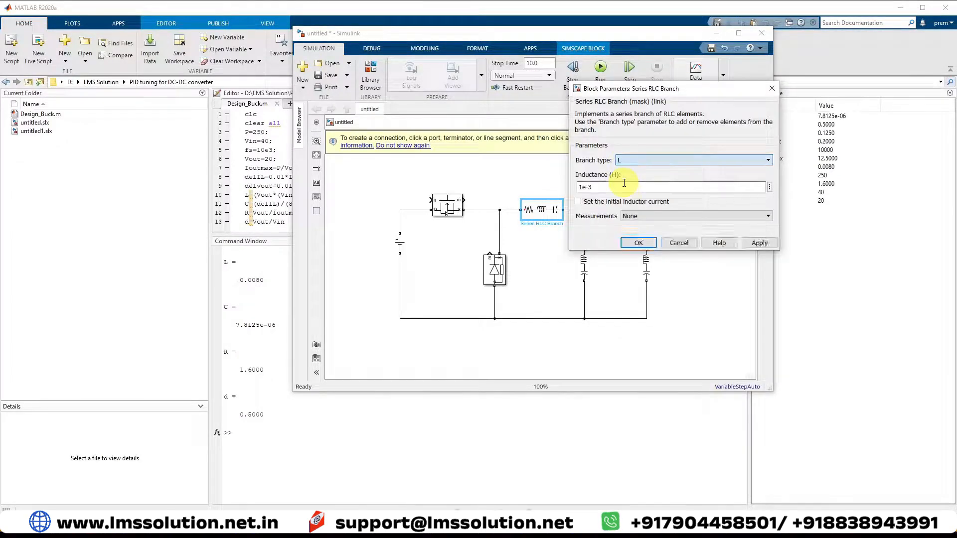
{"action": "left_click", "coordinate": [639, 242]}
Set the branch type of the first vertical RLC branch to C
{"action": "left_click", "coordinate": [584, 256]}
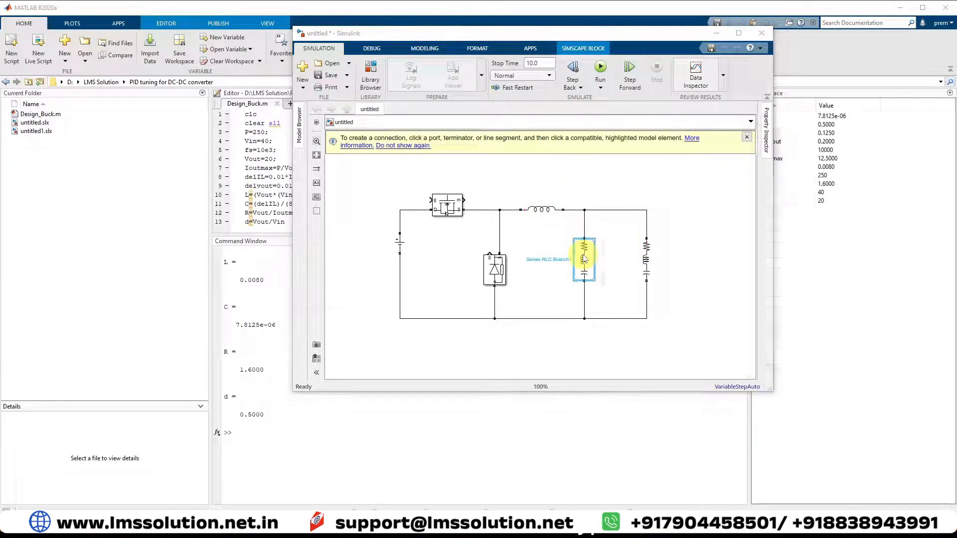
{"action": "double_click", "coordinate": [584, 258]}
{"action": "left_click", "coordinate": [659, 210]}
{"action": "left_click", "coordinate": [656, 244]}
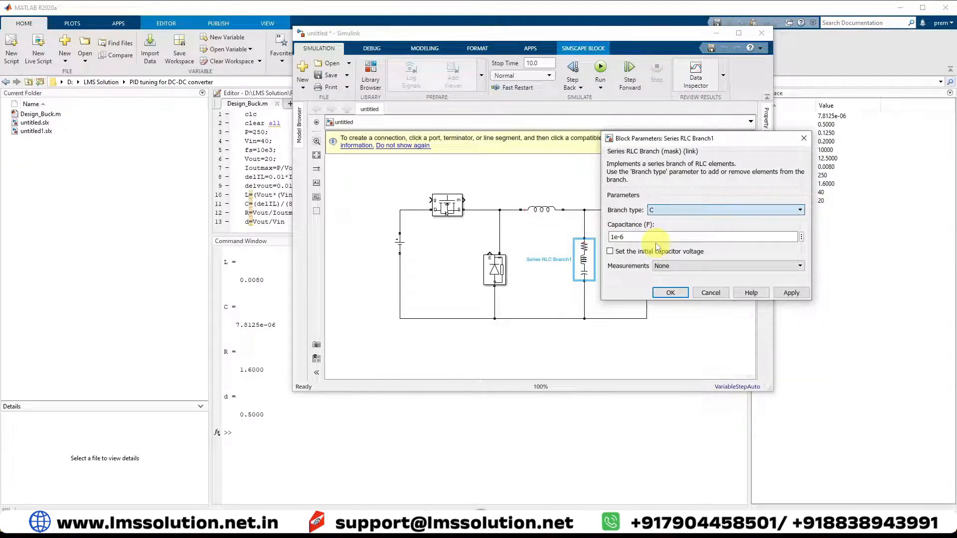
{"action": "left_click", "coordinate": [670, 292]}
Set the branch type of the outermost vertical RLC branch to R
{"action": "double_click", "coordinate": [646, 258]}
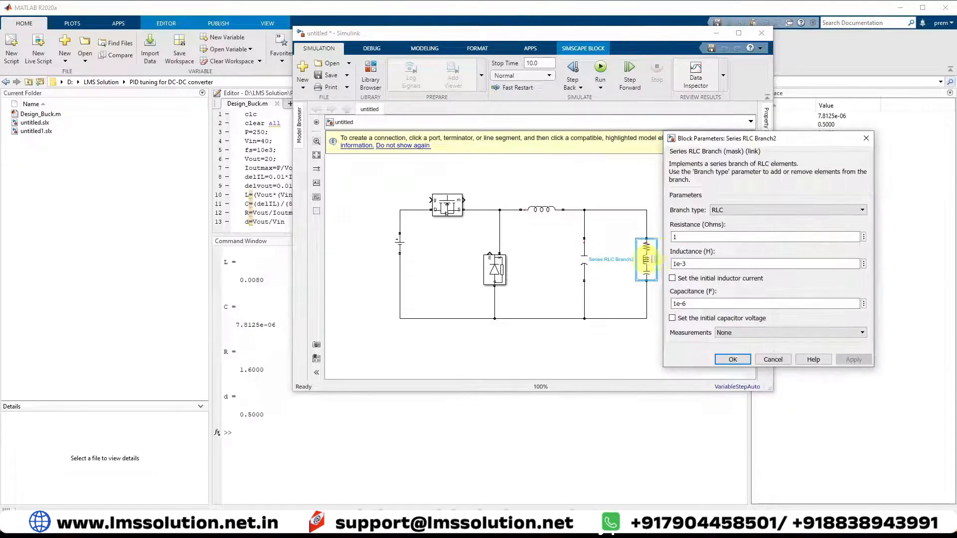
{"action": "left_click", "coordinate": [717, 210]}
{"action": "left_click", "coordinate": [719, 228]}
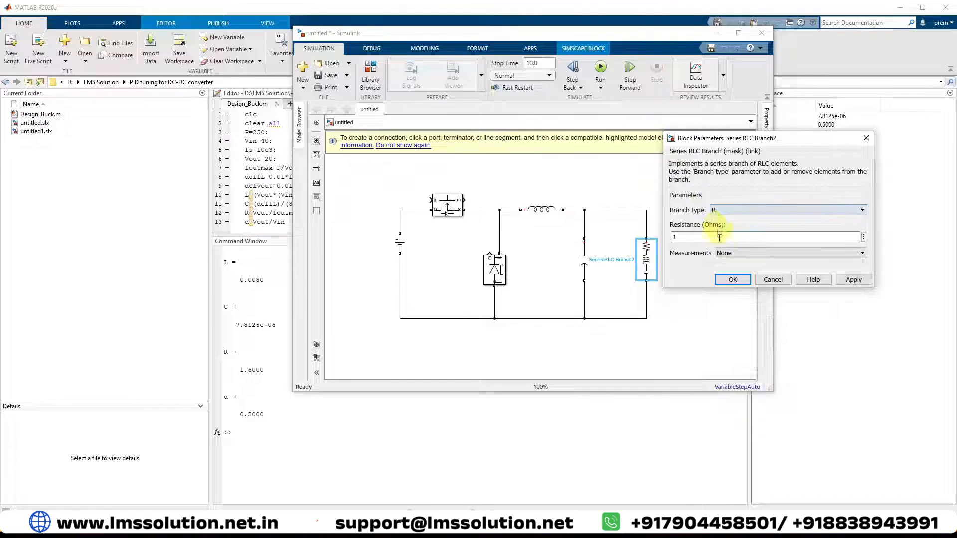
{"action": "left_click", "coordinate": [728, 280]}
Set the inductor's inductance to 0.008 H
{"action": "left_click", "coordinate": [535, 215]}
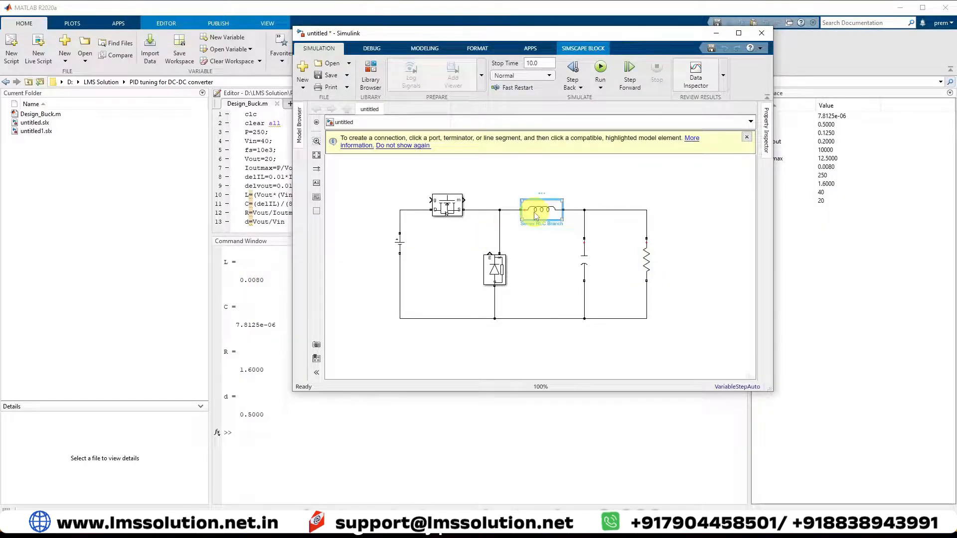
{"action": "double_click", "coordinate": [536, 214]}
{"action": "double_click", "coordinate": [591, 221]}
{"action": "type", "text": "0.00"}
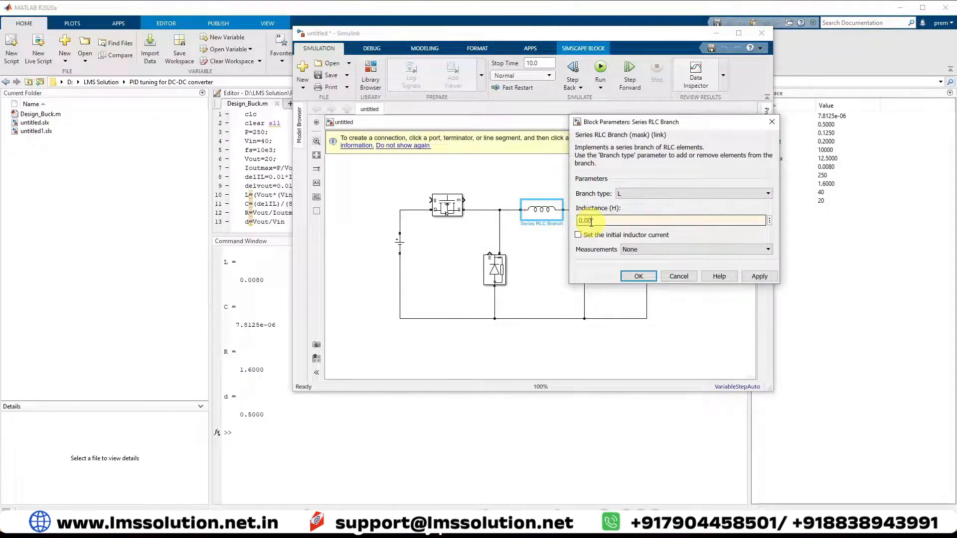
{"action": "type", "text": "8"}
{"action": "key", "text": "Return"}
Set the capacitor's capacitance to 7.8152e-6 F
{"action": "left_click", "coordinate": [584, 259]}
{"action": "double_click", "coordinate": [584, 259]}
{"action": "double_click", "coordinate": [651, 269]}
{"action": "type", "text": "7.8152e-6"}
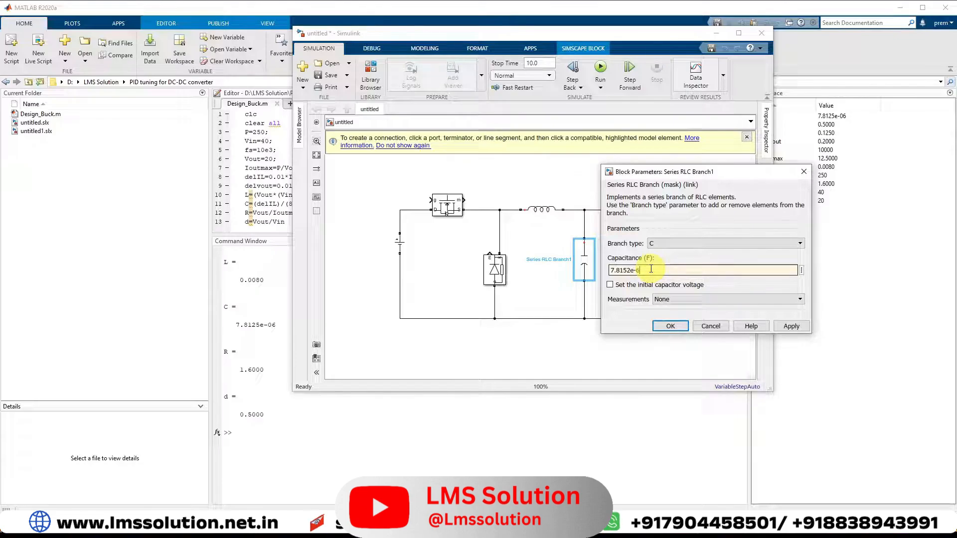
{"action": "left_click", "coordinate": [662, 328]}
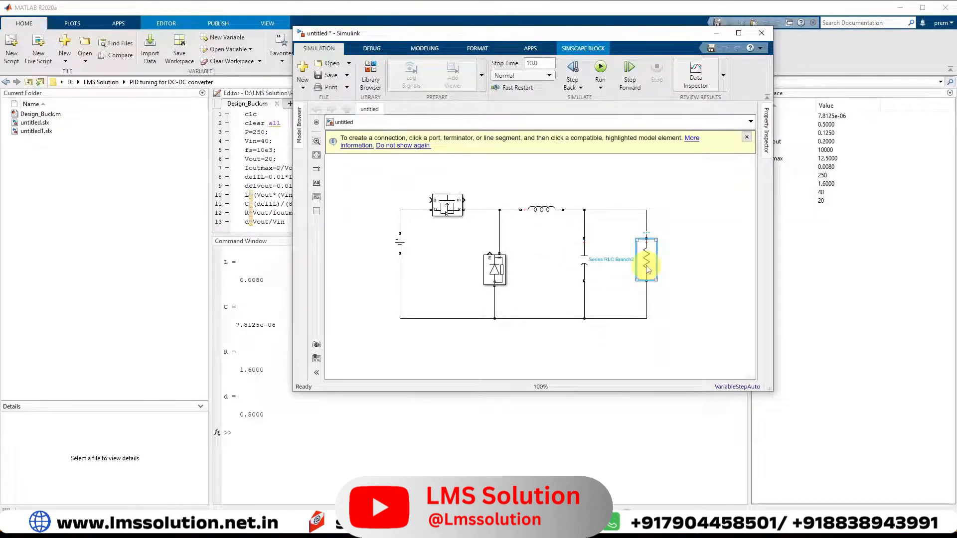
Set the load resistor's resistance to 1.6 ohms
{"action": "double_click", "coordinate": [646, 270]}
{"action": "left_click", "coordinate": [681, 276]}
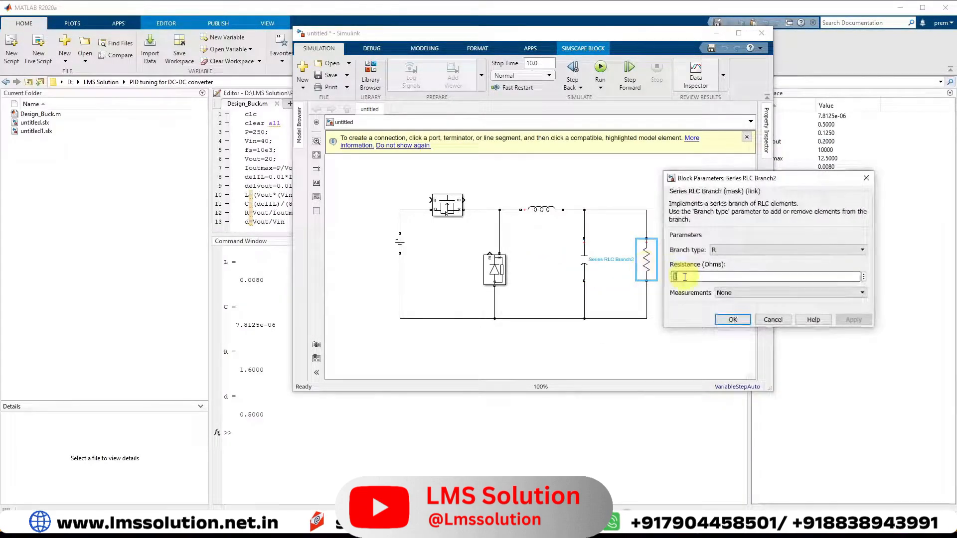
{"action": "type", "text": ".6"}
{"action": "left_click", "coordinate": [729, 319]}
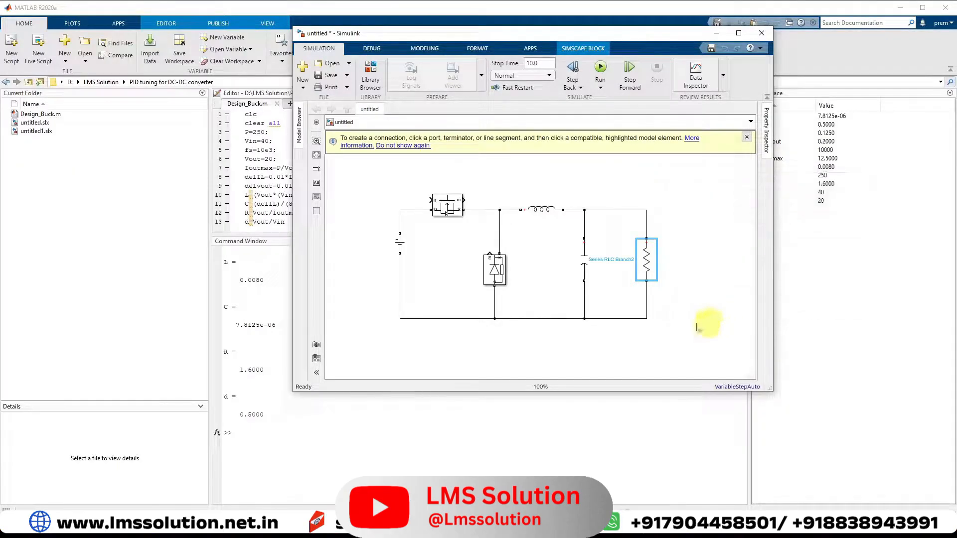
Move the DC voltage source down to about the middle of its vertical branch, level with the diode
{"action": "left_click", "coordinate": [427, 207]}
{"action": "left_click", "coordinate": [686, 260]}
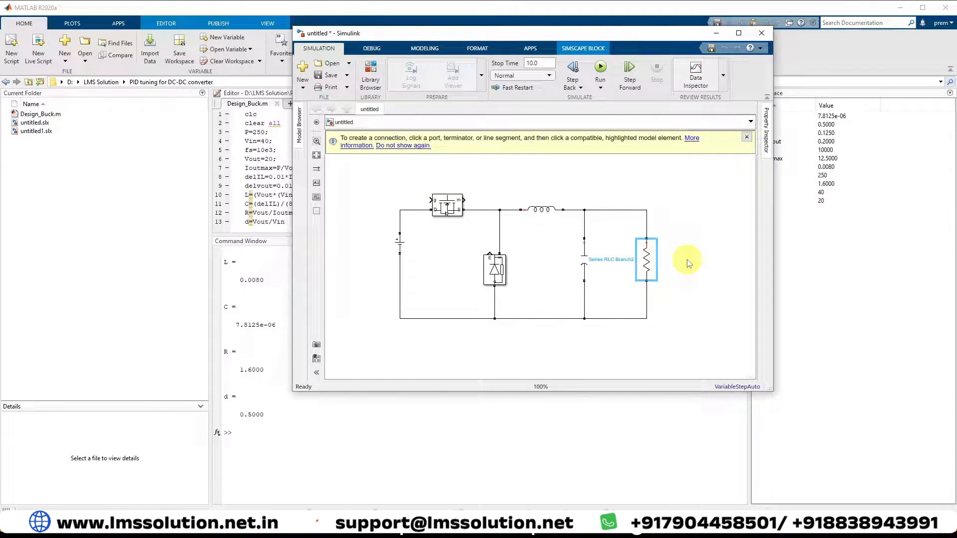
{"action": "left_click", "coordinate": [400, 271]}
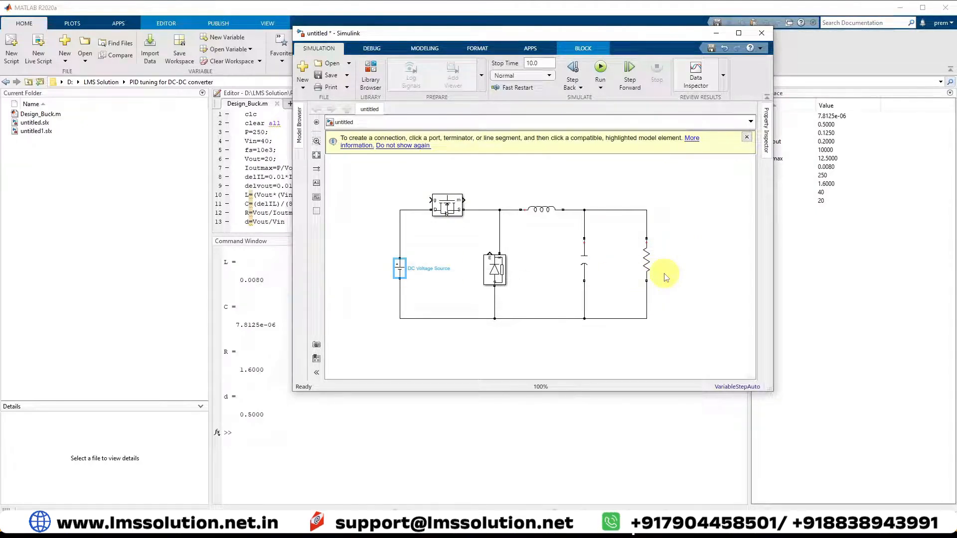
Add a Voltage Measurement block beside the load resistor and wire its two inputs across the resistor
{"action": "double_click", "coordinate": [600, 337]}
{"action": "type", "text": "volta"}
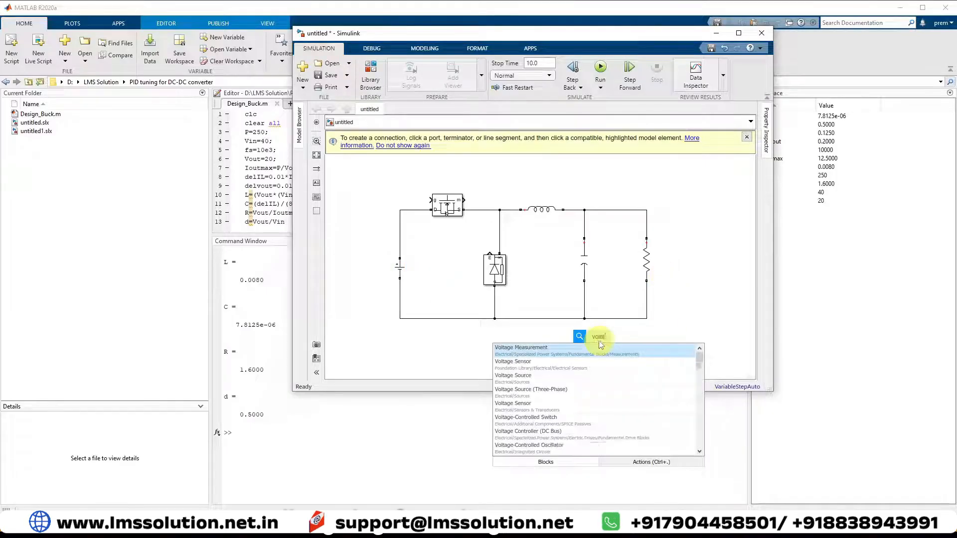
{"action": "key", "text": "Return"}
{"action": "left_click_drag", "start_coordinate": [601, 341], "coordinate": [646, 223]}
{"action": "left_click_drag", "start_coordinate": [664, 259], "coordinate": [647, 281]}
Add a Current Measurement block and insert it in series in the upper line between the capacitor and the load resistor
{"action": "double_click", "coordinate": [567, 343]}
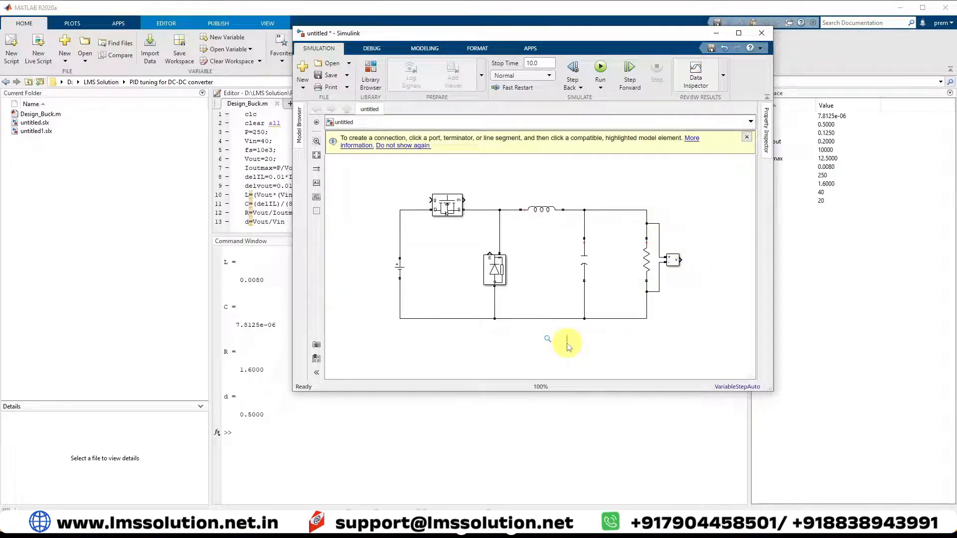
{"action": "type", "text": "current"}
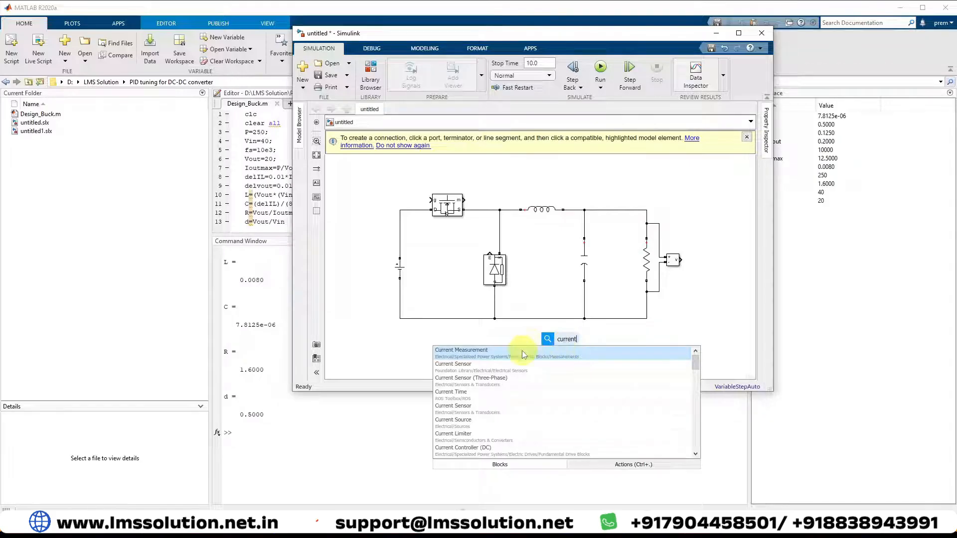
{"action": "left_click", "coordinate": [522, 351]}
{"action": "left_click", "coordinate": [617, 210]}
{"action": "key", "text": "Delete"}
{"action": "left_click_drag", "start_coordinate": [567, 339], "coordinate": [613, 209]}
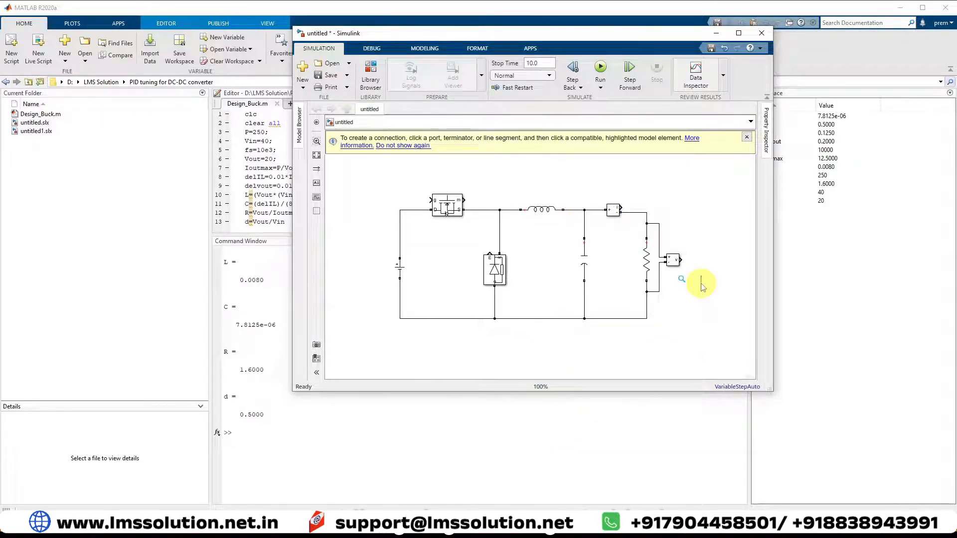
Add two Goto blocks and connect one to the voltage measurement output and one to the current measurement output
{"action": "type", "text": "goto"}
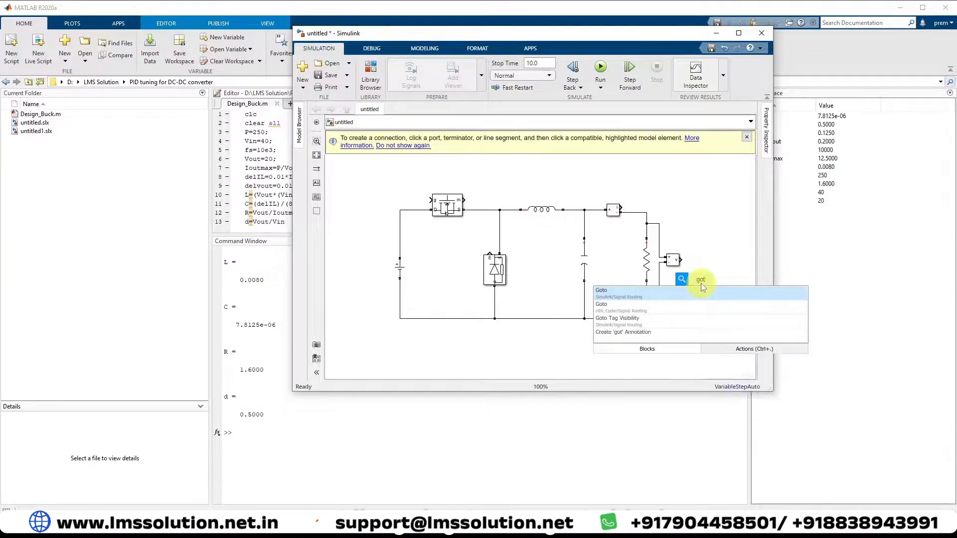
{"action": "key", "text": "Return"}
{"action": "double_click", "coordinate": [682, 216]}
{"action": "type", "text": "from"}
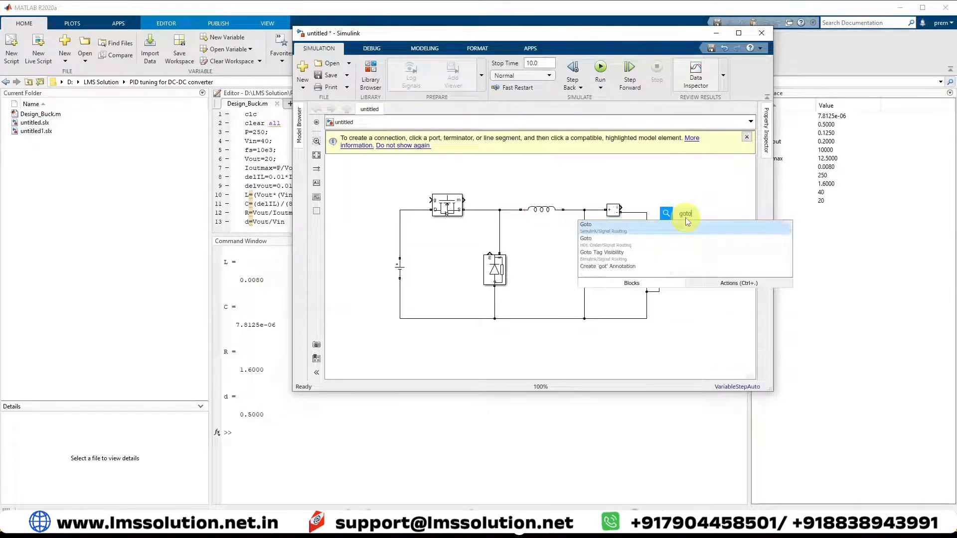
{"action": "key", "text": "Return"}
{"action": "mouse_move", "coordinate": [682, 224]}
{"action": "left_mouse_down"}
{"action": "mouse_move", "coordinate": [682, 209]}
{"action": "mouse_move", "coordinate": [621, 207]}
{"action": "left_mouse_up"}
{"action": "left_click_drag", "start_coordinate": [686, 201], "coordinate": [683, 207]}
Set the Goto tag to Vload for the voltage measurement and to Iload for the current measurement
{"action": "left_click", "coordinate": [707, 263]}
{"action": "double_click", "coordinate": [709, 264]}
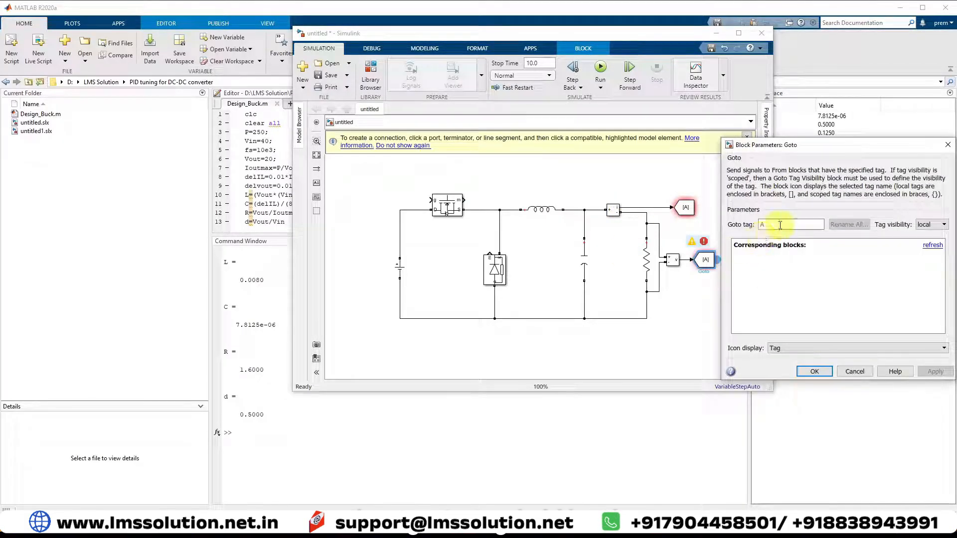
{"action": "type", "text": "load"}
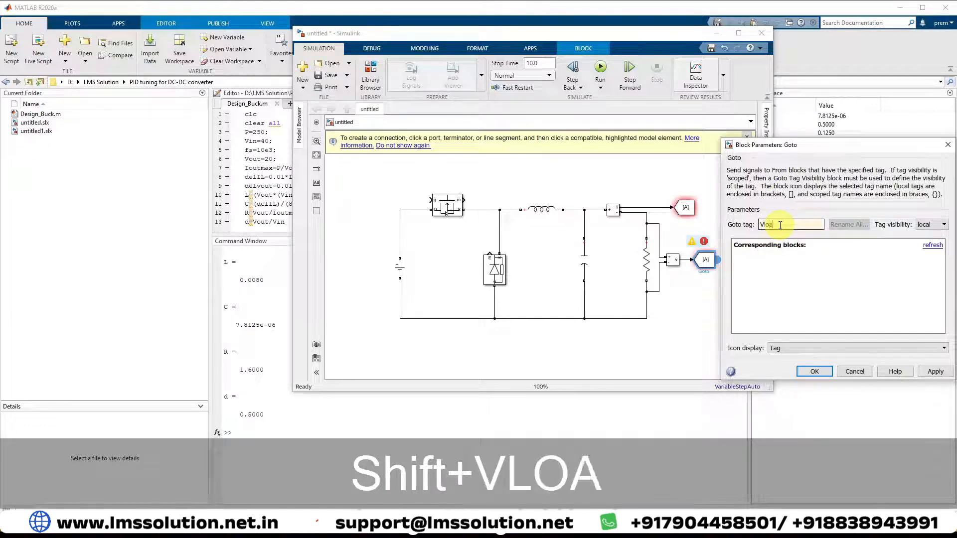
{"action": "key", "text": "Return"}
{"action": "double_click", "coordinate": [686, 210]}
{"action": "type", "text": "Iload"}
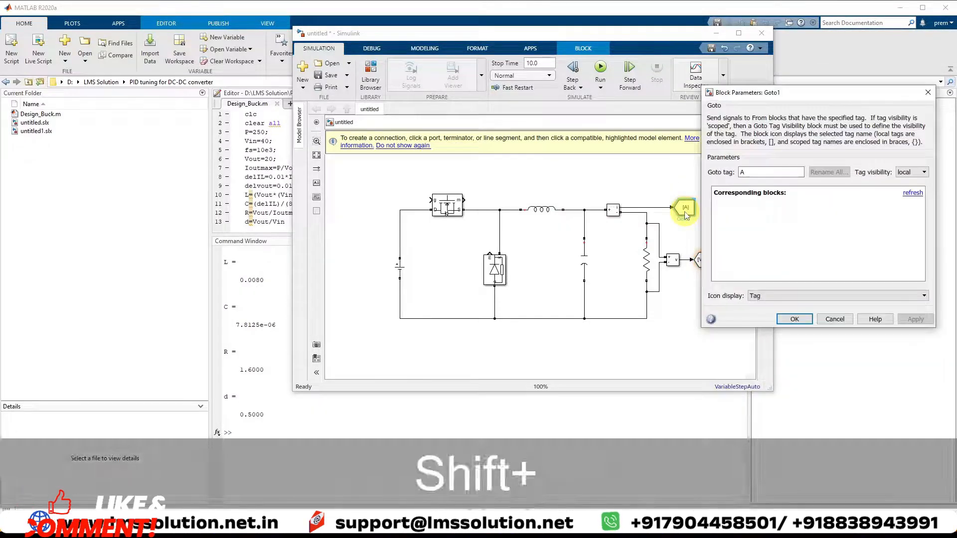
{"action": "key", "text": "Return"}
Place a From block with the Vload tag below the circuit, rotated so that its output faces left
{"action": "left_click", "coordinate": [712, 262]}
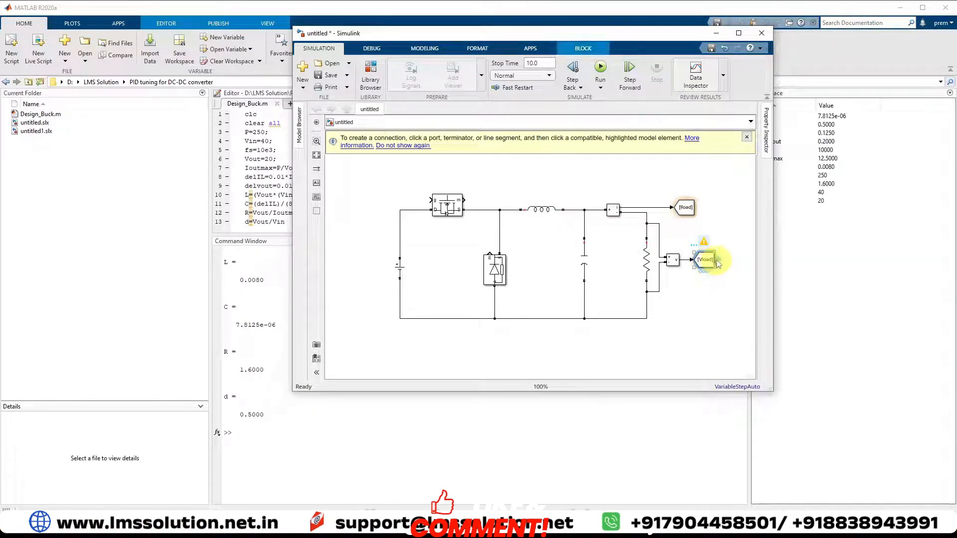
{"action": "left_click_drag", "start_coordinate": [706, 260], "coordinate": [690, 344]}
{"action": "key", "text": "ctrl+r"}
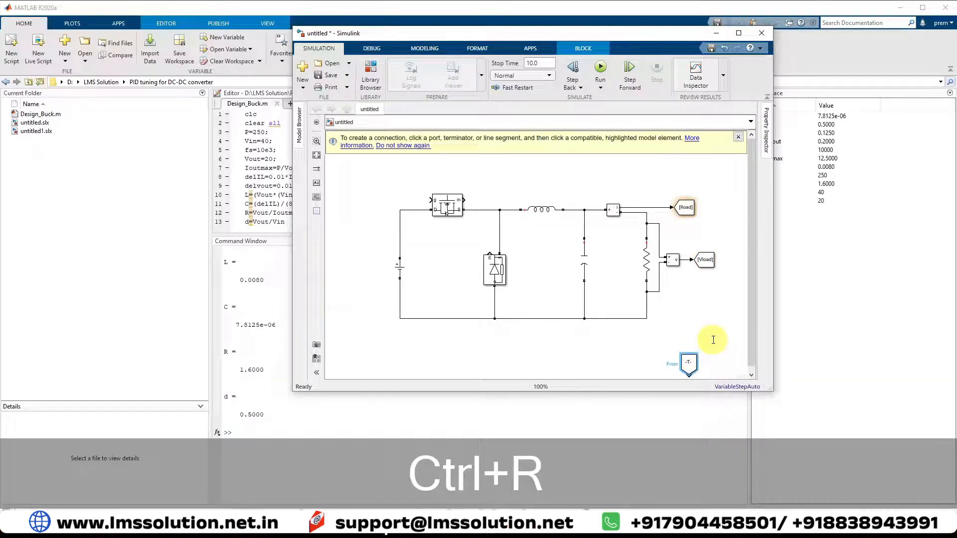
{"action": "left_click_drag", "start_coordinate": [771, 389], "coordinate": [875, 509]}
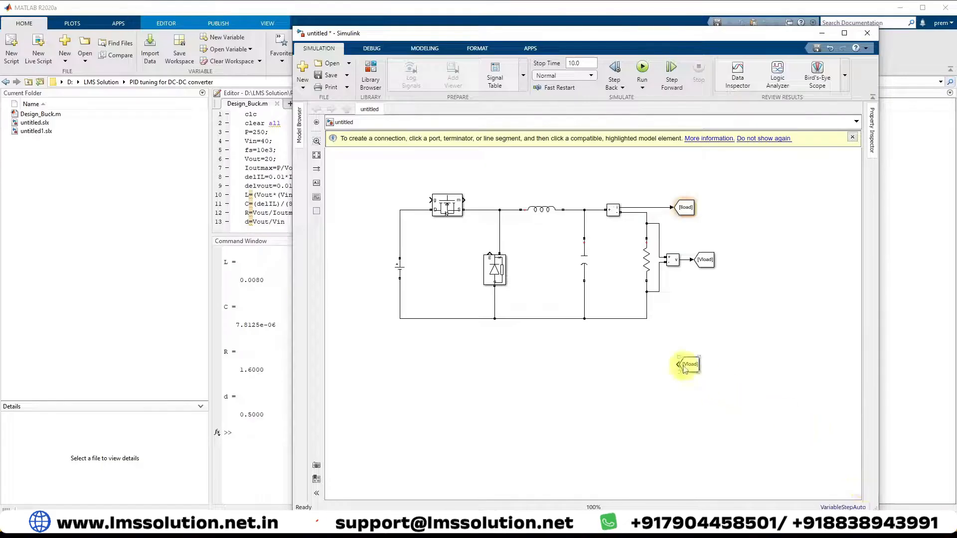
{"action": "left_click_drag", "start_coordinate": [689, 364], "coordinate": [690, 407]}
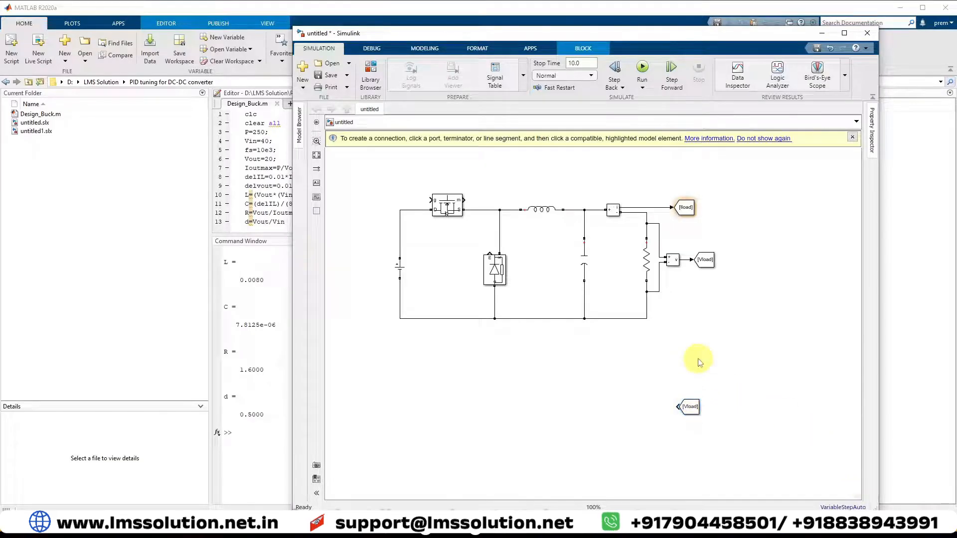
Add a Constant block above the Vload From block, rotate it to face left and set its value to 20
{"action": "double_click", "coordinate": [698, 358]}
{"action": "type", "text": "constant"}
{"action": "key", "text": "Return"}
{"action": "key", "text": "ctrl+r"}
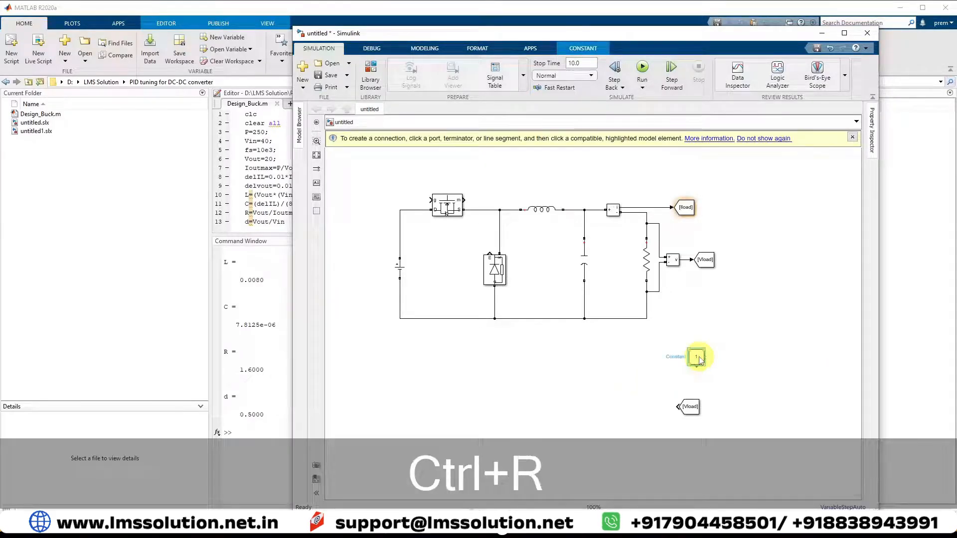
{"action": "double_click", "coordinate": [697, 359]}
{"action": "type", "text": "20"}
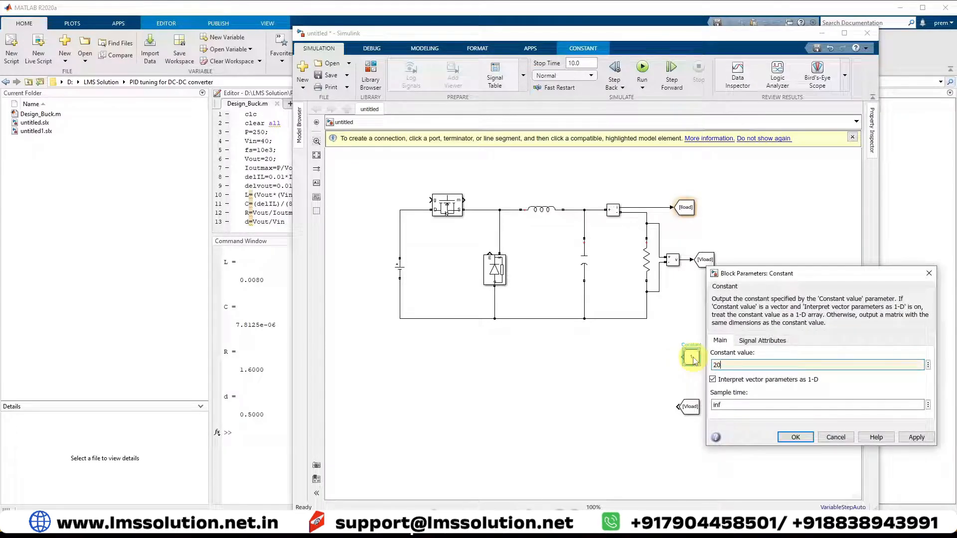
{"action": "left_click", "coordinate": [796, 437]}
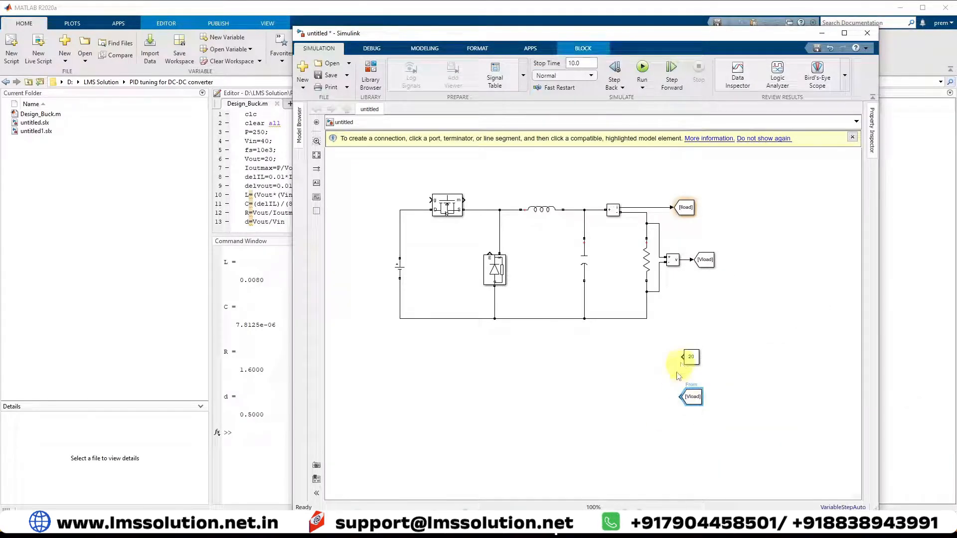
Add a Sum block facing left and wire the constant 20 and the Vload From block to its inputs
{"action": "double_click", "coordinate": [597, 387]}
{"action": "type", "text": "sum"}
{"action": "key", "text": "Return"}
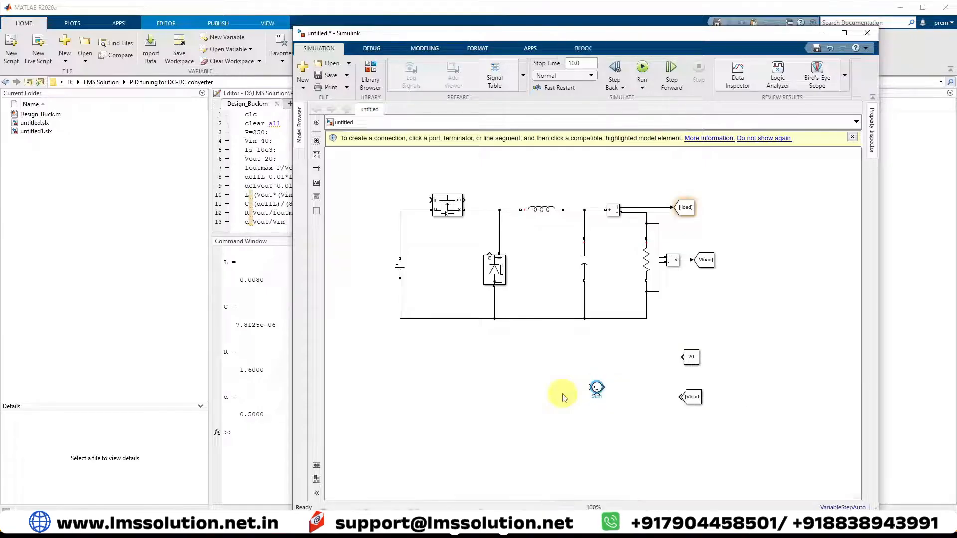
{"action": "key", "text": "ctrl+r"}
{"action": "left_click_drag", "start_coordinate": [597, 388], "coordinate": [618, 357]}
{"action": "left_click_drag", "start_coordinate": [683, 357], "coordinate": [626, 357]}
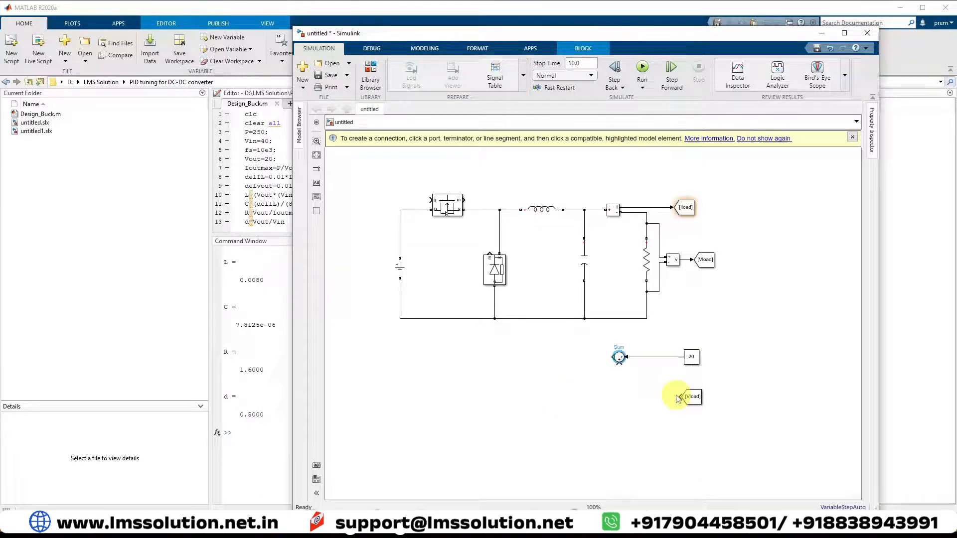
{"action": "mouse_move", "coordinate": [677, 397]}
{"action": "left_mouse_down"}
{"action": "mouse_move", "coordinate": [619, 380]}
{"action": "mouse_move", "coordinate": [618, 364]}
{"action": "left_mouse_up"}
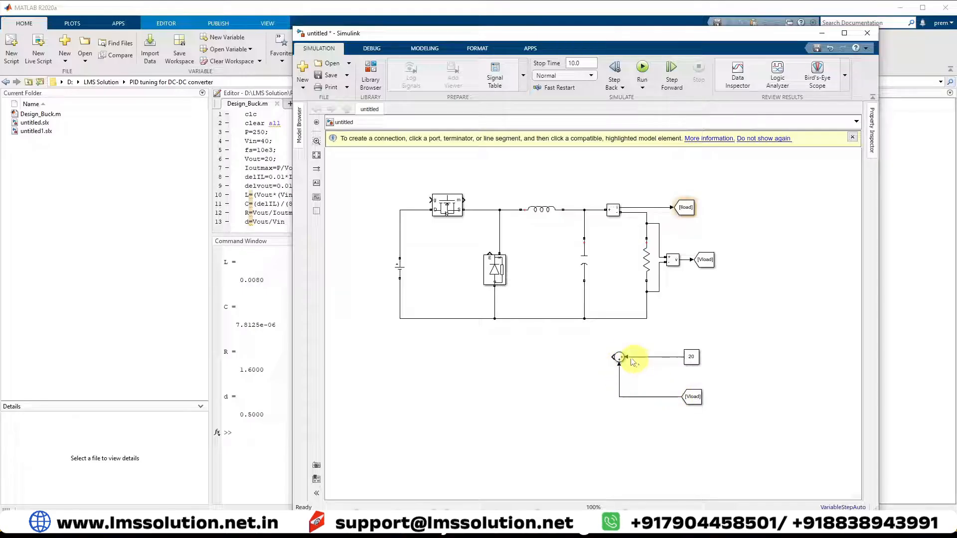
Set the Sum block's list of signs to |+- so that Vload is subtracted from the reference
{"action": "double_click", "coordinate": [621, 358]}
{"action": "left_click", "coordinate": [660, 370]}
{"action": "left_click", "coordinate": [677, 368]}
{"action": "key", "text": "BackSpace"}
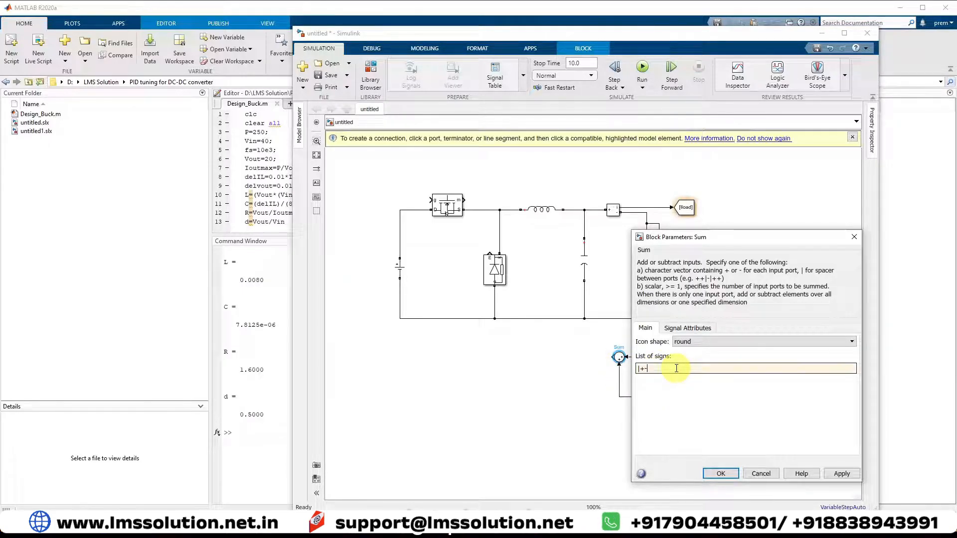
{"action": "left_click", "coordinate": [720, 473]}
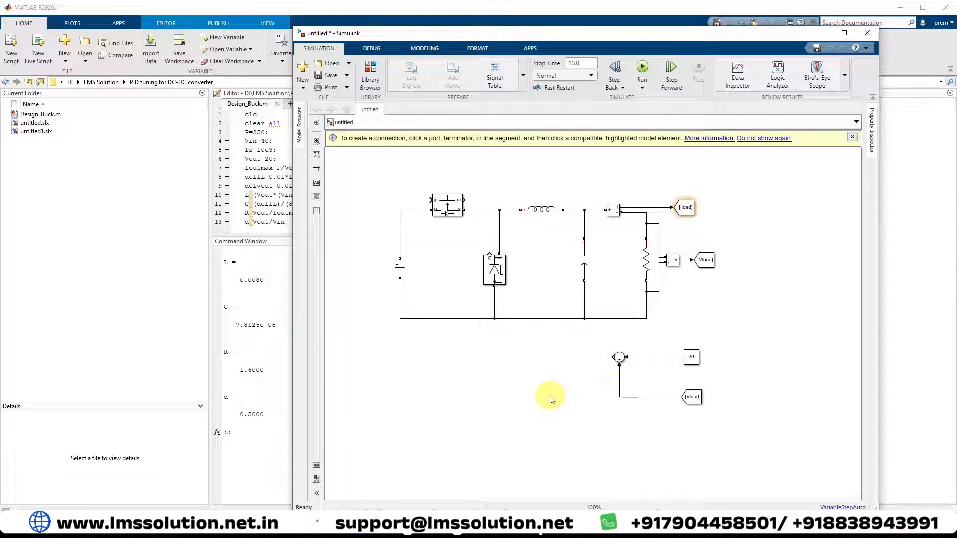
Add a PID Controller after the Sum block and a PWM generator block wired from it to the MOSFET gate
{"action": "type", "text": "PID"}
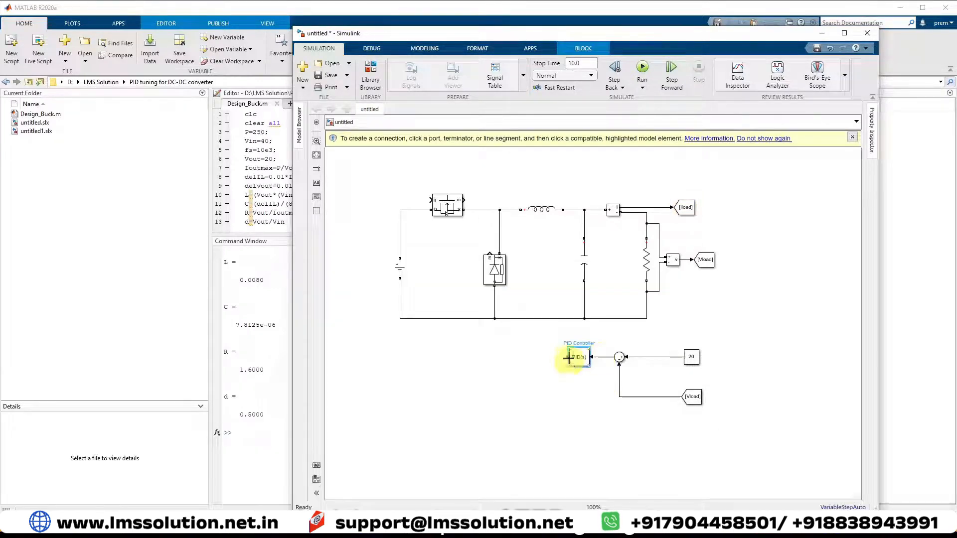
{"action": "double_click", "coordinate": [530, 424]}
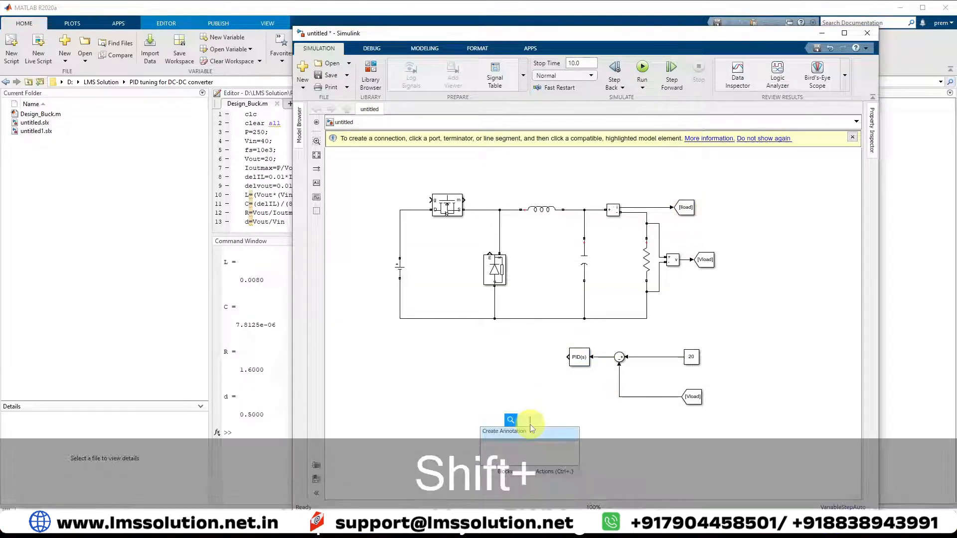
{"action": "type", "text": "PWM"}
{"action": "key", "text": "Return"}
{"action": "left_click_drag", "start_coordinate": [500, 357], "coordinate": [426, 200]}
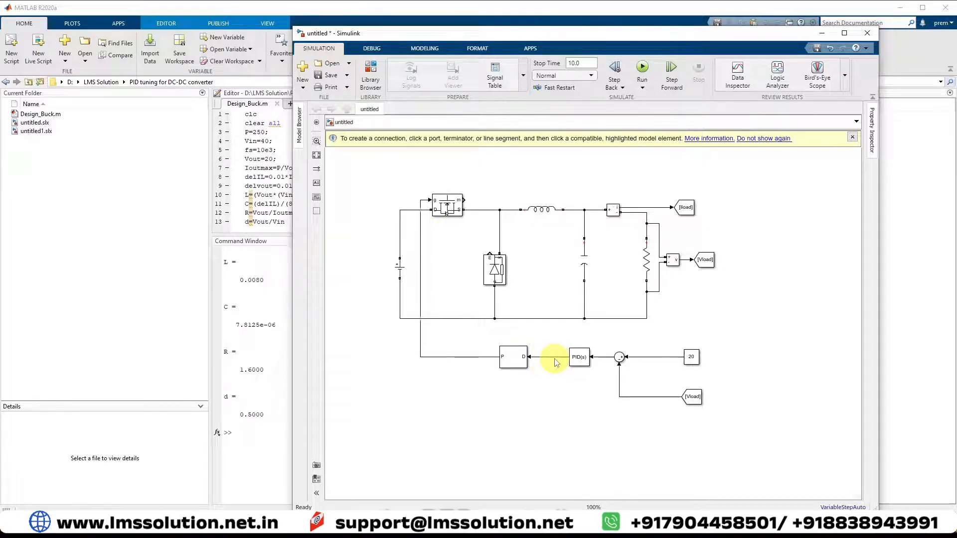
Add a Simulink Scope block below the PID controller
{"action": "type", "text": "scope"}
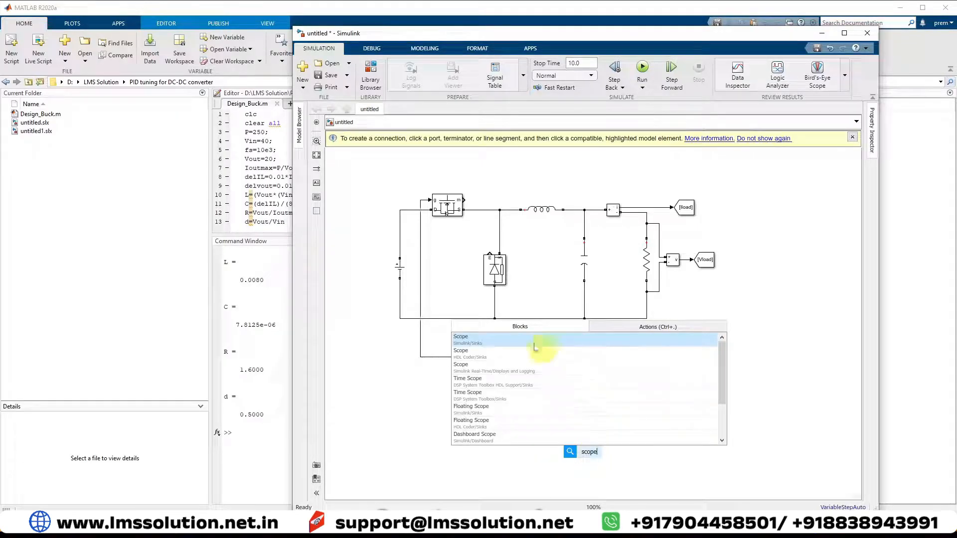
{"action": "key", "text": "Return"}
{"action": "left_click_drag", "start_coordinate": [591, 457], "coordinate": [600, 420]}
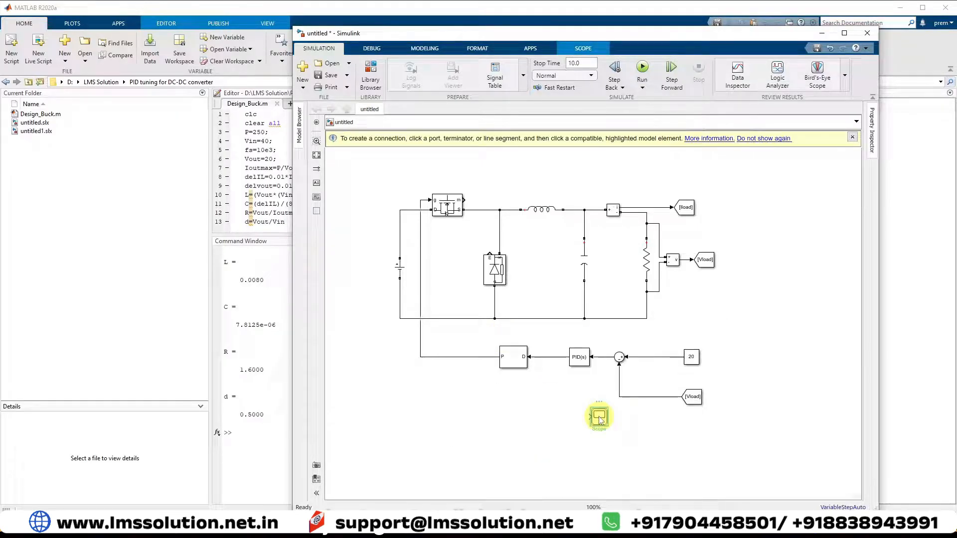
Configure the scope with 3 input ports and a layout of three displays stacked in one column
{"action": "double_click", "coordinate": [600, 419]}
{"action": "left_click", "coordinate": [388, 144]}
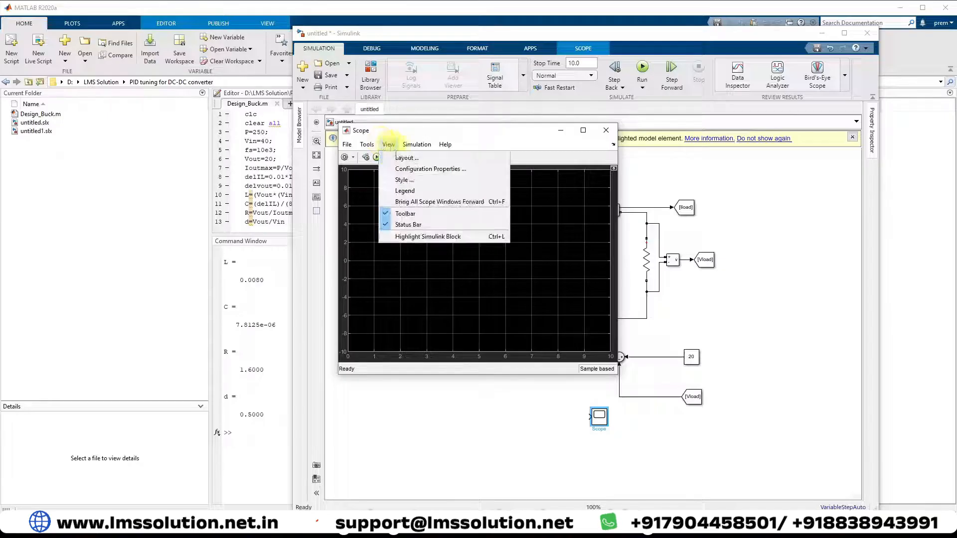
{"action": "left_click", "coordinate": [405, 167]}
{"action": "double_click", "coordinate": [479, 239]}
{"action": "type", "text": "3"}
{"action": "left_click", "coordinate": [552, 240]}
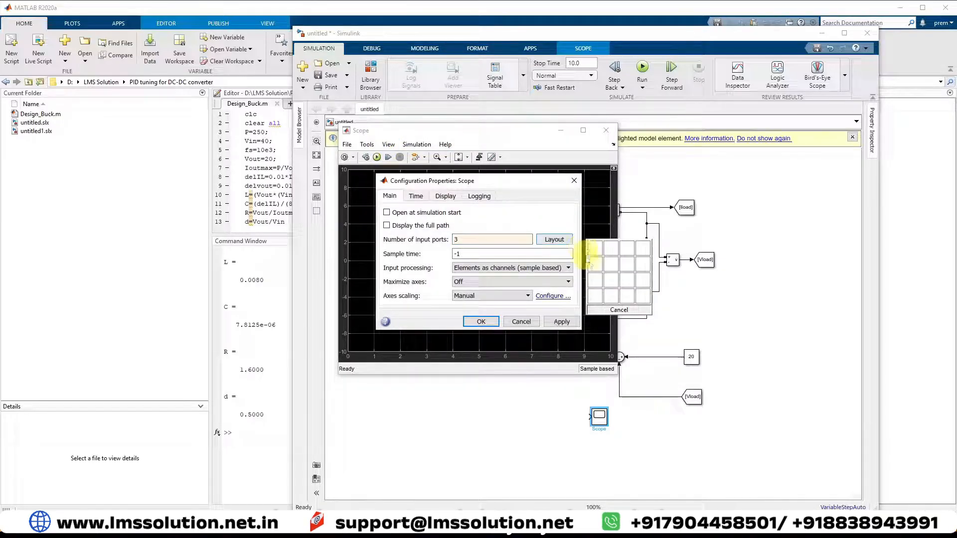
{"action": "left_click", "coordinate": [592, 282]}
{"action": "left_click", "coordinate": [562, 321]}
Connect the PID output to the scope's third input as "duty" and a copied Vload tag to its first input as "load voltage"
{"action": "left_click_drag", "start_coordinate": [590, 421], "coordinate": [547, 358]}
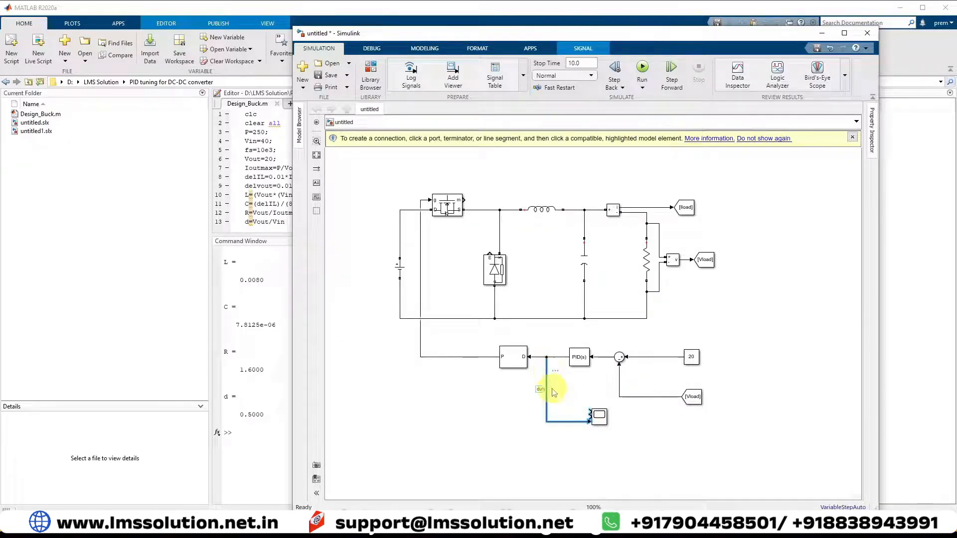
{"action": "left_click", "coordinate": [704, 252]}
{"action": "left_click_drag", "start_coordinate": [705, 259], "coordinate": [532, 400]}
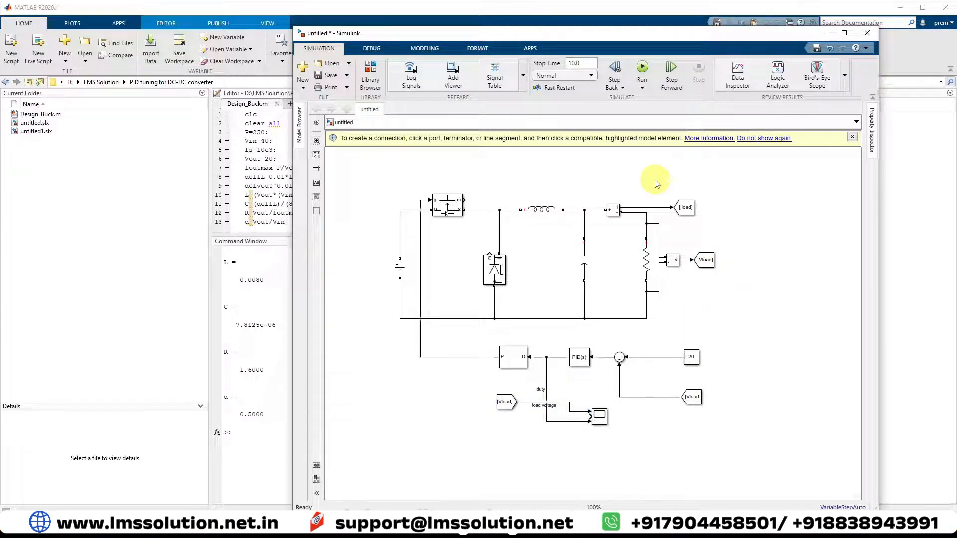
Copy the Iload tag beside the scope, connect it to the second input and label the line "load current"
{"action": "left_click", "coordinate": [690, 211]}
{"action": "left_click_drag", "start_coordinate": [695, 208], "coordinate": [517, 440]}
{"action": "left_click_drag", "start_coordinate": [519, 436], "coordinate": [589, 417]}
{"action": "left_click", "coordinate": [505, 445]}
{"action": "double_click", "coordinate": [534, 437]}
{"action": "type", "text": "load current"}
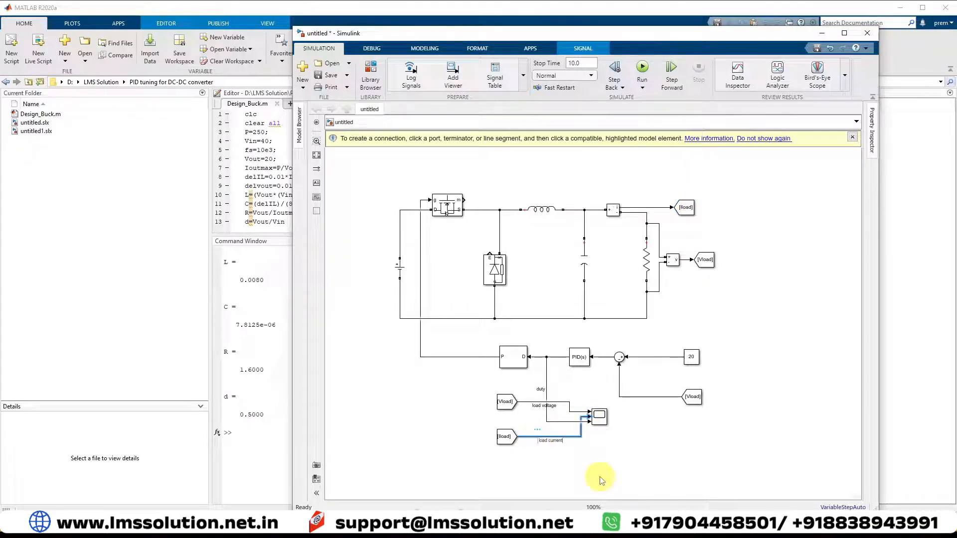
{"action": "left_click", "coordinate": [602, 474]}
Set the simulation stop time to 0.5 and open the scope
{"action": "double_click", "coordinate": [581, 63]}
{"action": "type", "text": "0"}
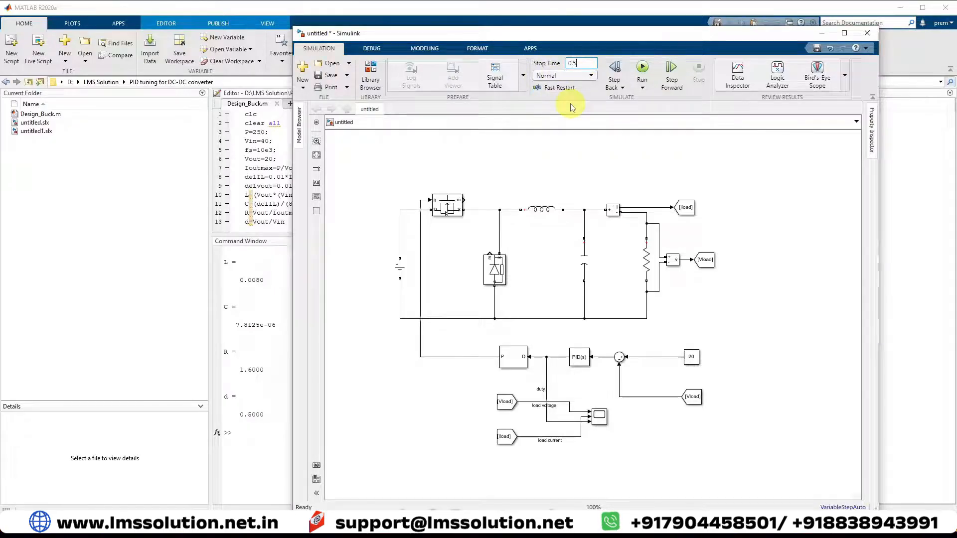
{"action": "double_click", "coordinate": [598, 419]}
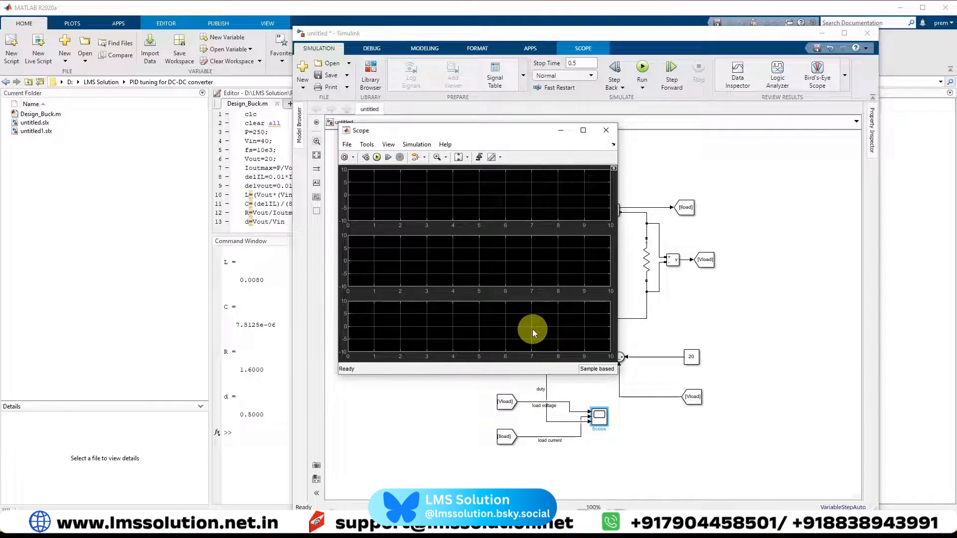
Review the PID Controller block's gains and tuning settings
{"action": "left_click", "coordinate": [577, 356]}
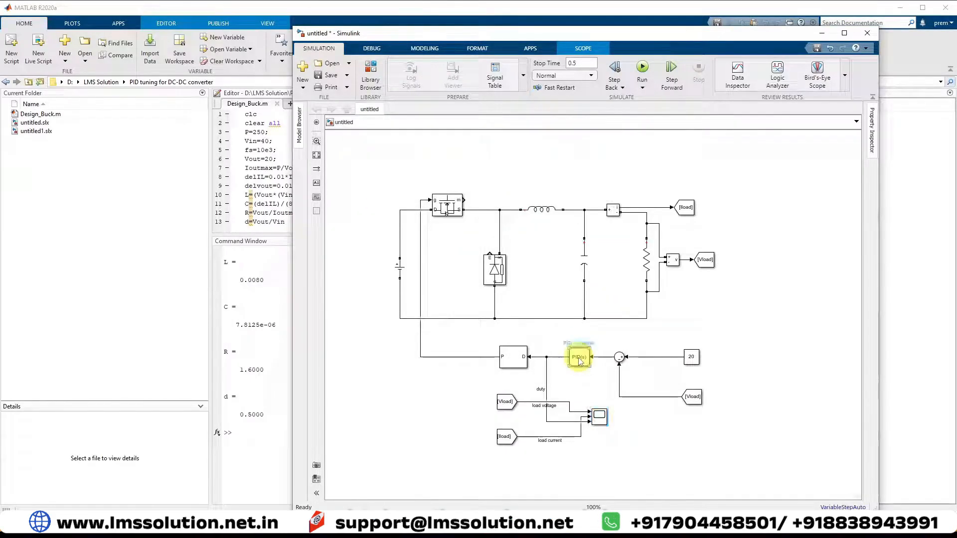
{"action": "double_click", "coordinate": [579, 358]}
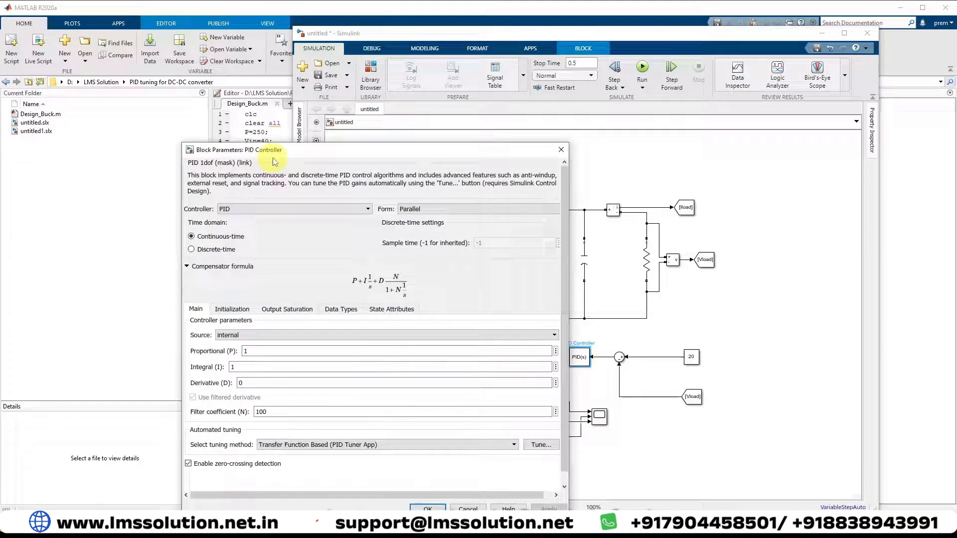
{"action": "left_click_drag", "start_coordinate": [283, 150], "coordinate": [398, 78]}
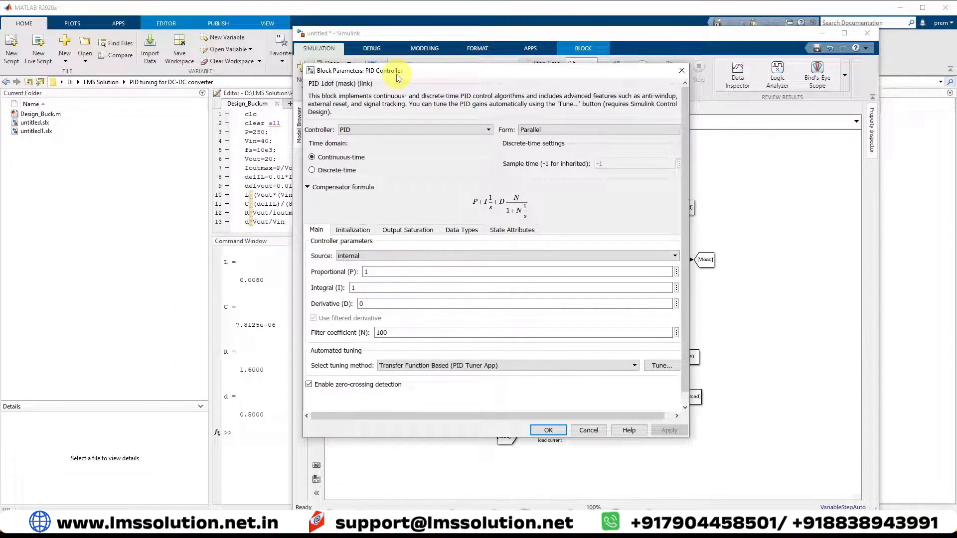
{"action": "left_click", "coordinate": [550, 431]}
Try to run the simulation with the scope window open
{"action": "double_click", "coordinate": [599, 417]}
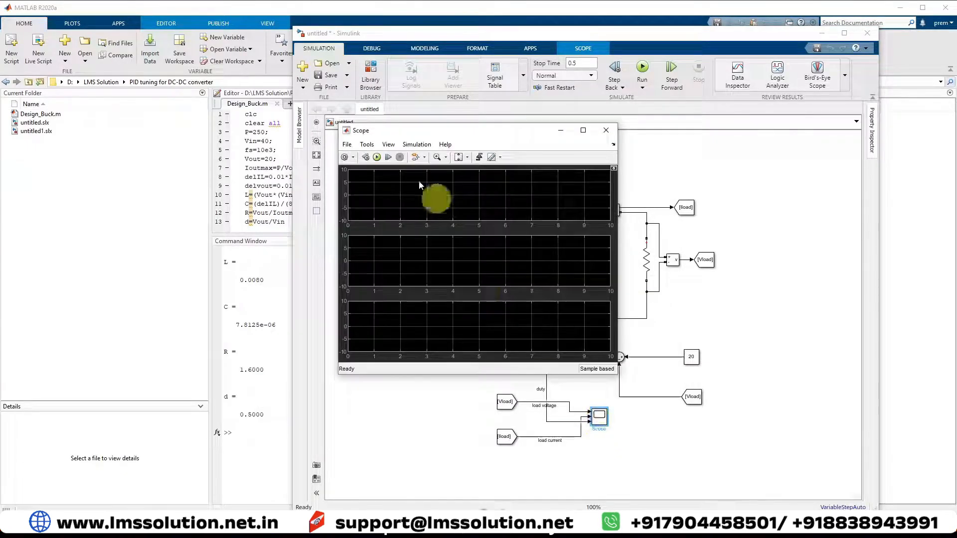
{"action": "left_click_drag", "start_coordinate": [417, 135], "coordinate": [466, 121]}
{"action": "key", "text": "ctrl+t"}
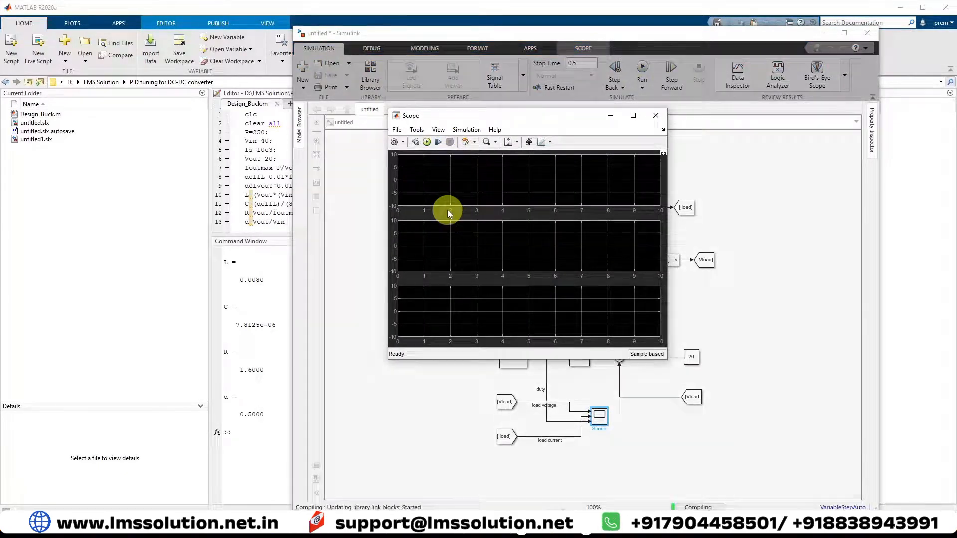
Add a powergui block in the empty area below the converter circuit
{"action": "left_click", "coordinate": [406, 433]}
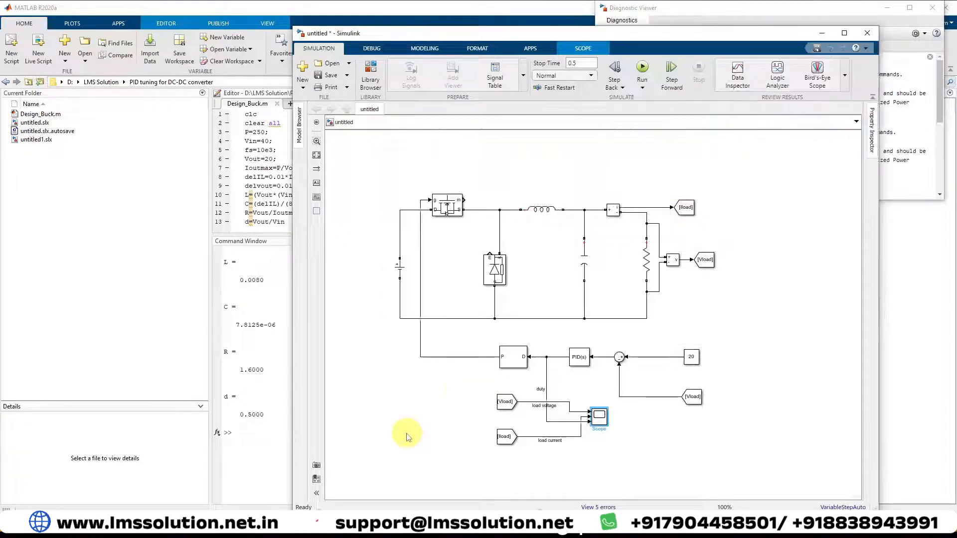
{"action": "double_click", "coordinate": [390, 424]}
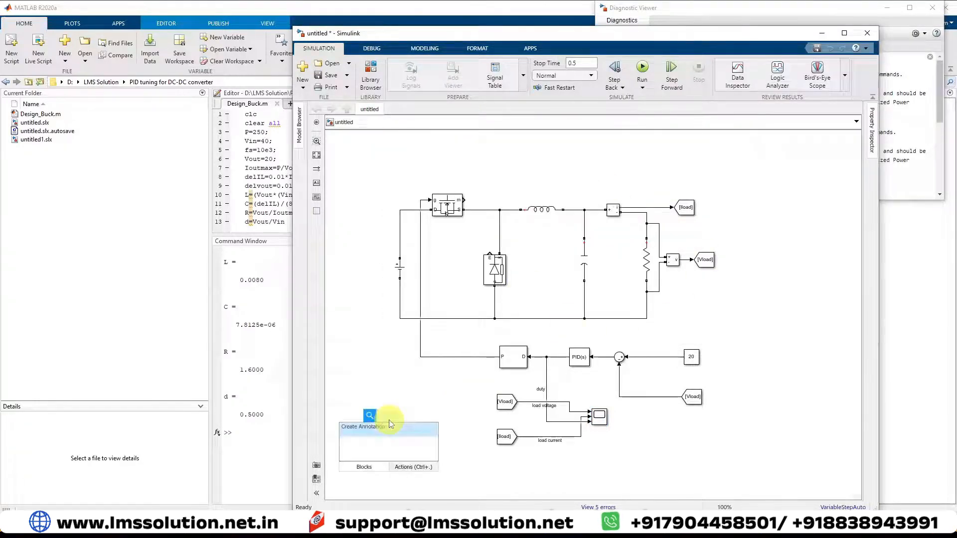
{"action": "type", "text": "power"}
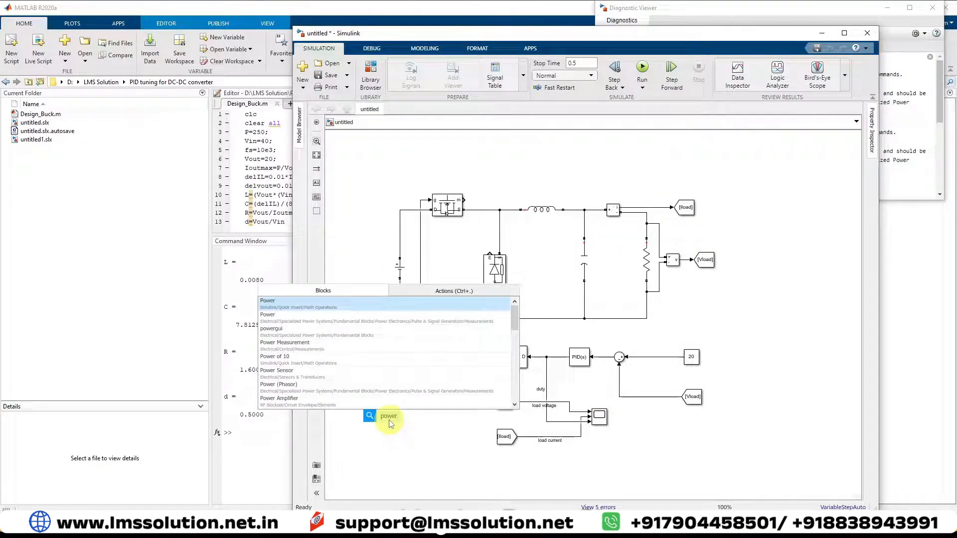
{"action": "type", "text": "gui"}
{"action": "key", "text": "Return"}
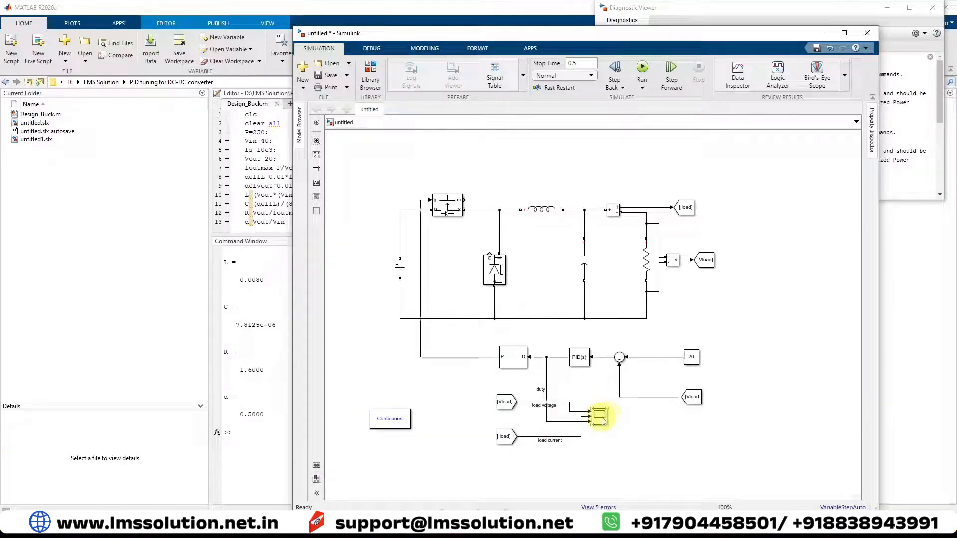
Run the simulation from the scope and enlarge the scope window to show all three plots
{"action": "double_click", "coordinate": [603, 420]}
{"action": "left_click", "coordinate": [426, 142]}
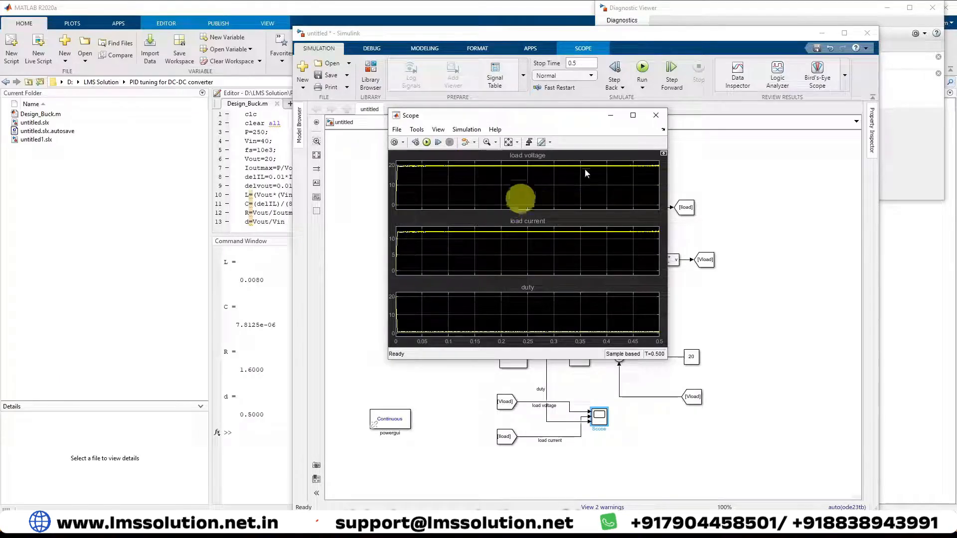
{"action": "left_click_drag", "start_coordinate": [388, 108], "coordinate": [240, 36]}
{"action": "left_click_drag", "start_coordinate": [666, 359], "coordinate": [774, 419]}
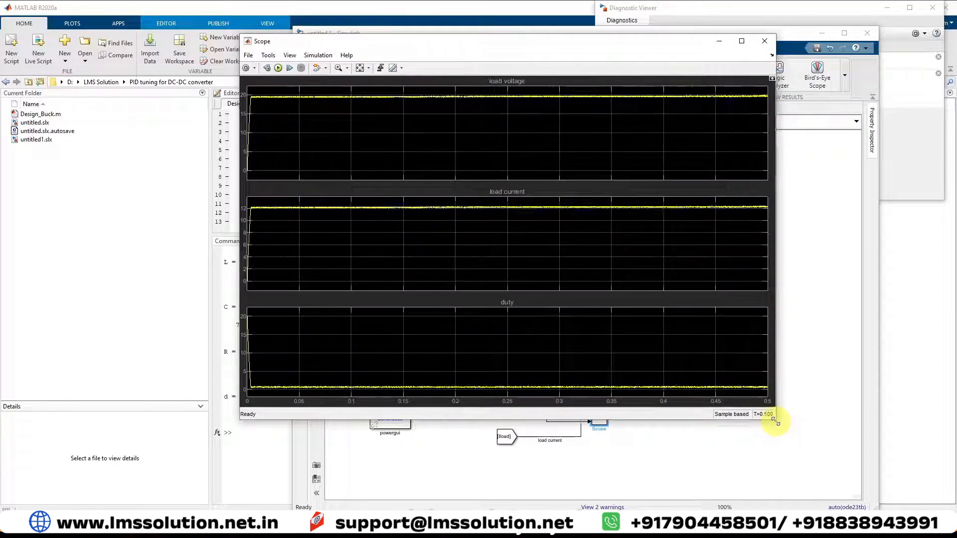
Zoom vertically into the load voltage plot to examine how closely it tracks the reference, and restore the full view
{"action": "left_click", "coordinate": [346, 68]}
{"action": "left_click", "coordinate": [340, 93]}
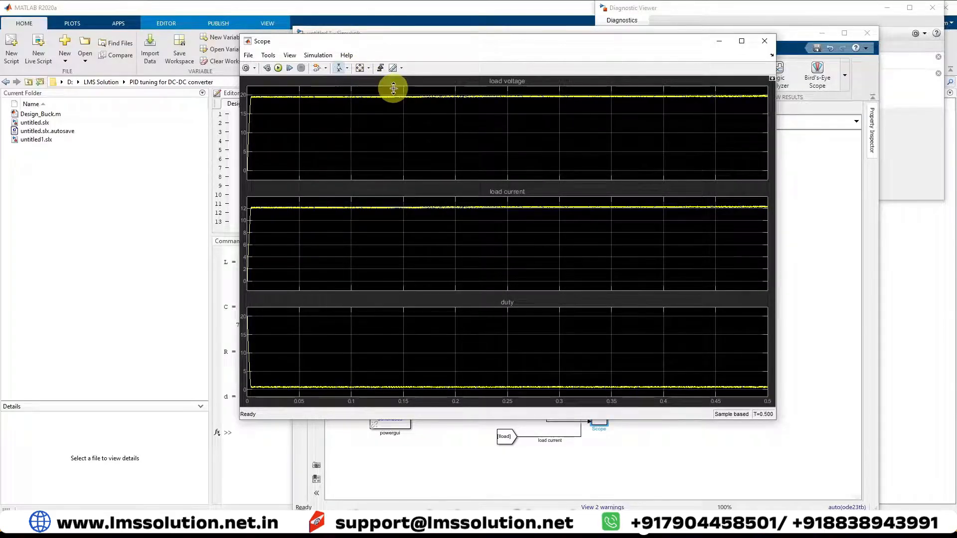
{"action": "left_click", "coordinate": [397, 119]}
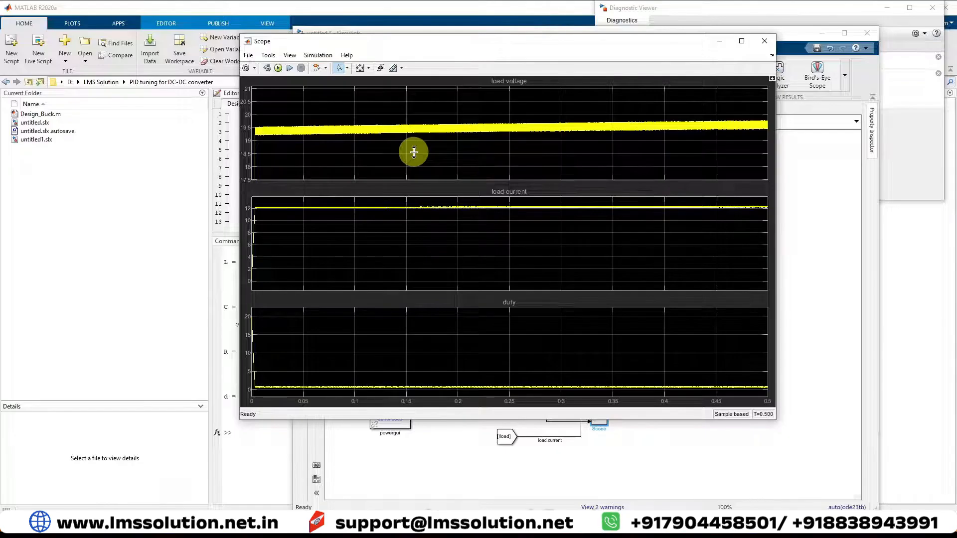
{"action": "left_click", "coordinate": [359, 68]}
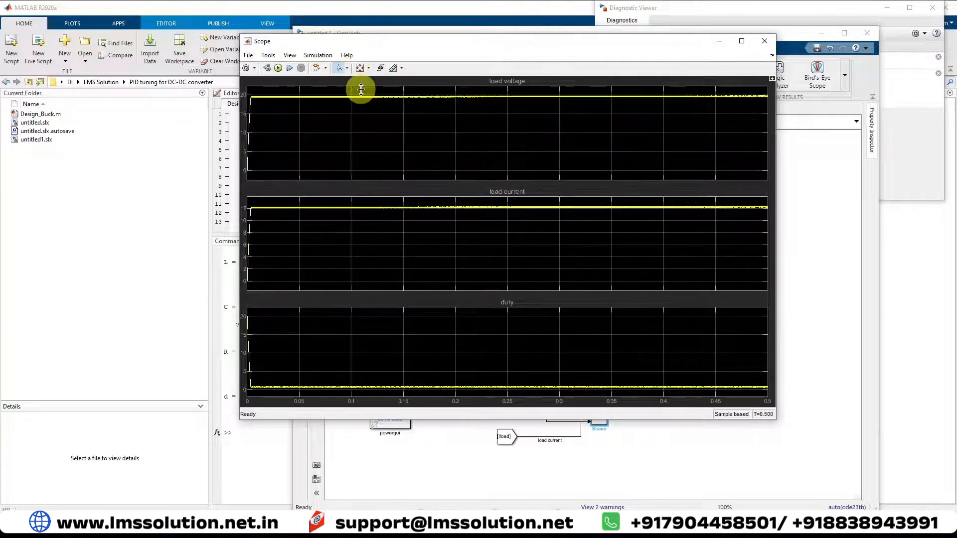
Change the controller type of the PID Controller block from PID to PI
{"action": "left_click", "coordinate": [797, 261]}
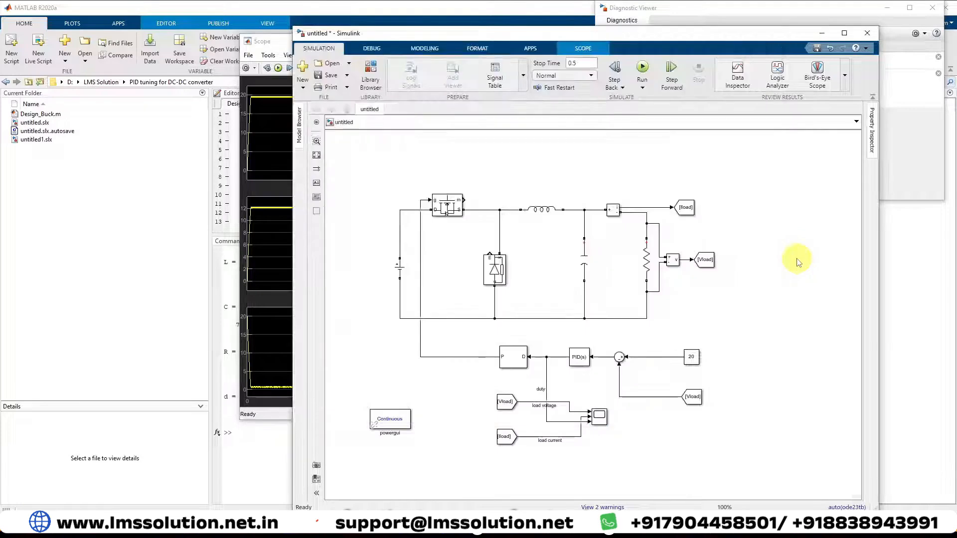
{"action": "left_click", "coordinate": [585, 360]}
{"action": "double_click", "coordinate": [585, 361]}
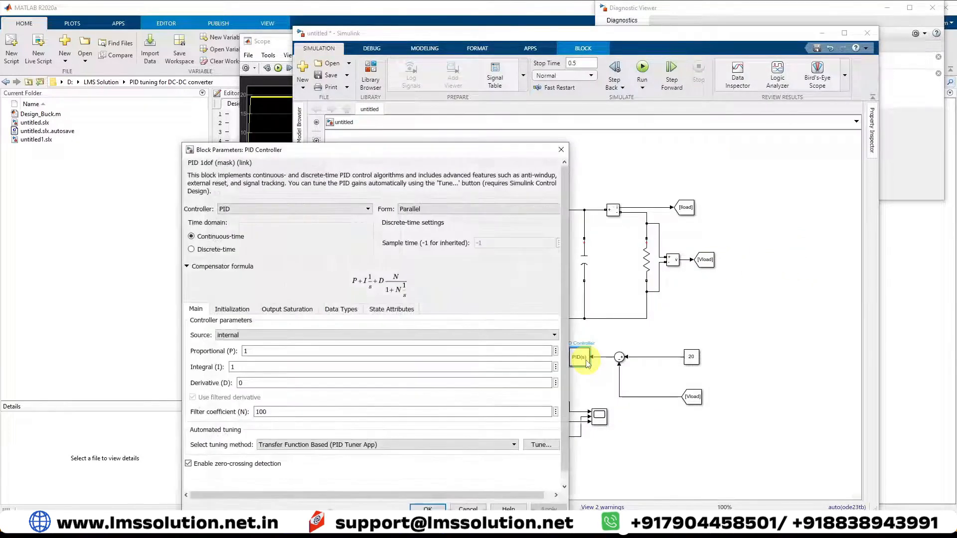
{"action": "left_click_drag", "start_coordinate": [406, 157], "coordinate": [512, 101]}
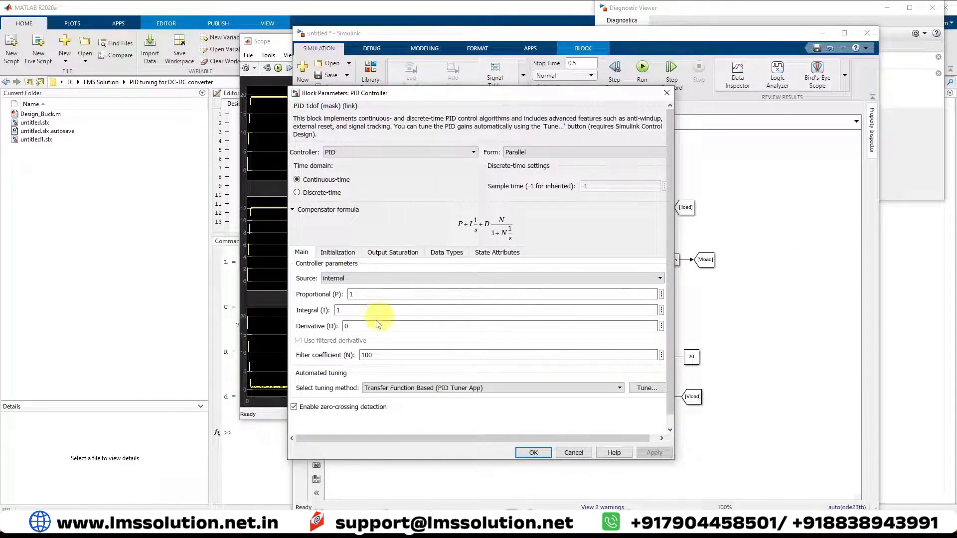
{"action": "left_click", "coordinate": [367, 152]}
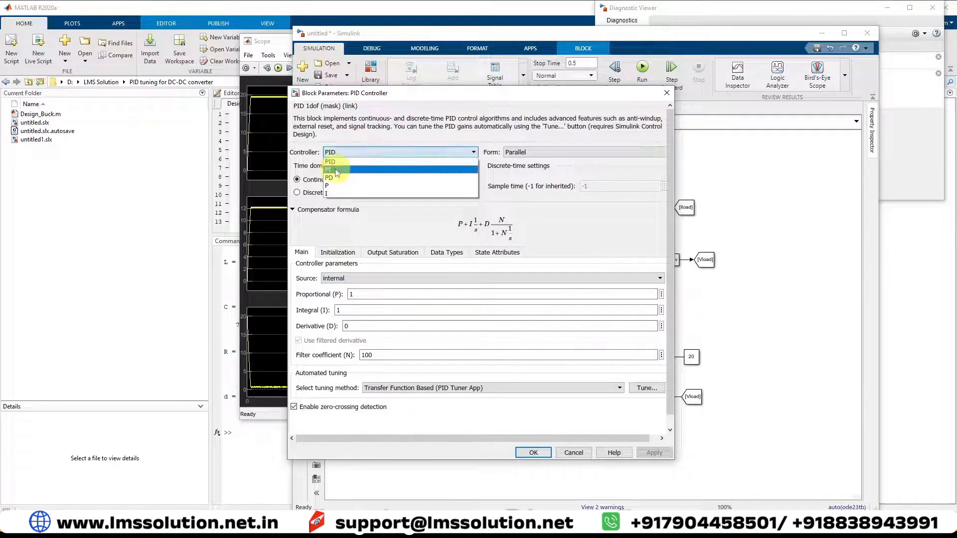
{"action": "left_click", "coordinate": [381, 166]}
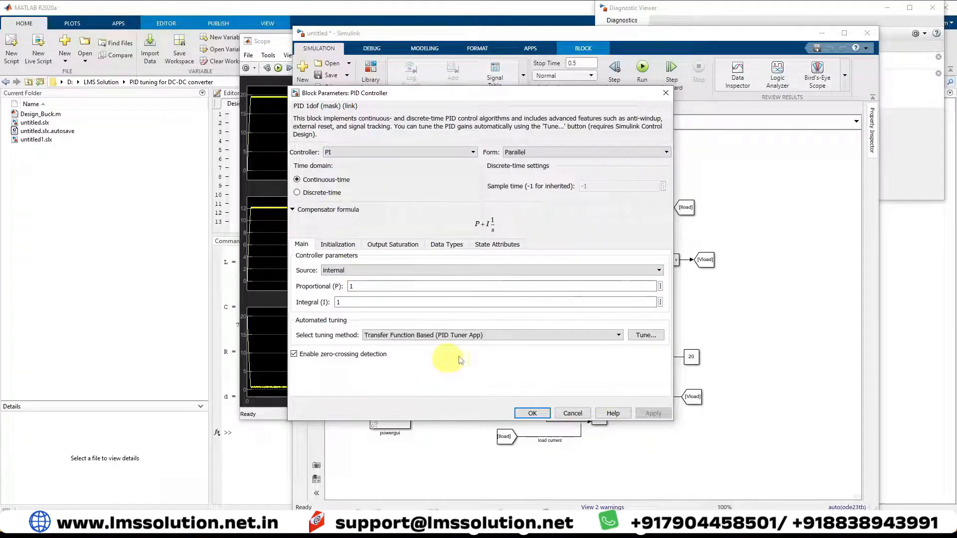
Launch the PID Tuner for the controller and start identifying a new plant from simulated I/O data
{"action": "left_click", "coordinate": [646, 336]}
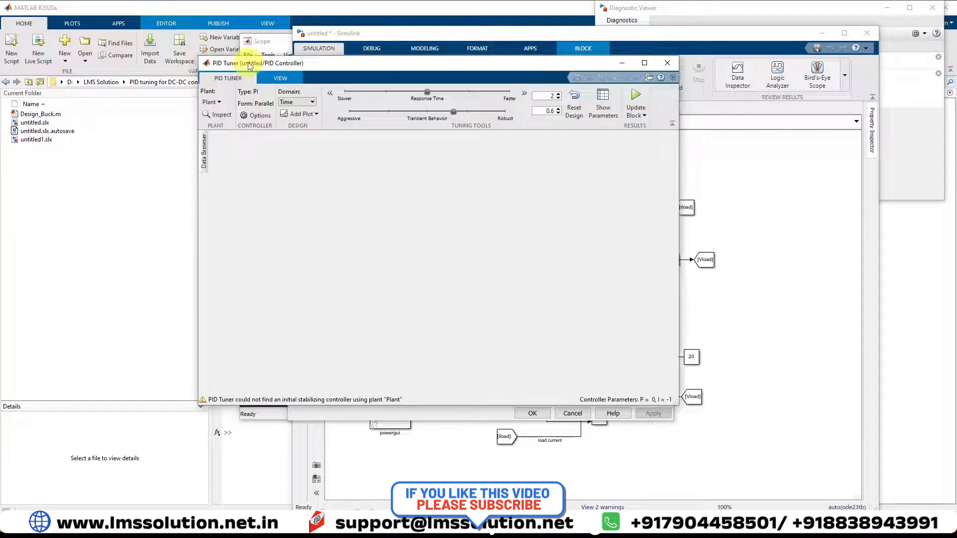
{"action": "left_click", "coordinate": [218, 103]}
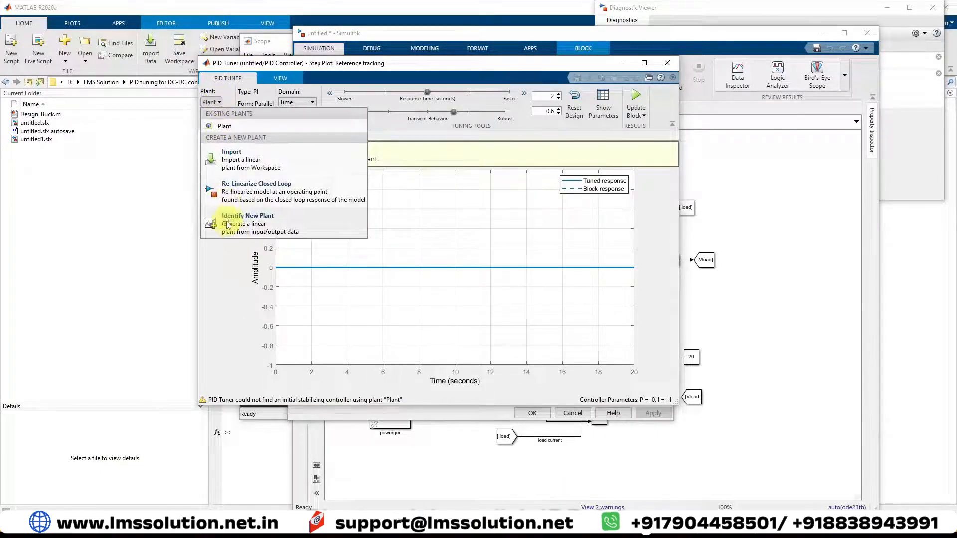
{"action": "left_click", "coordinate": [245, 224]}
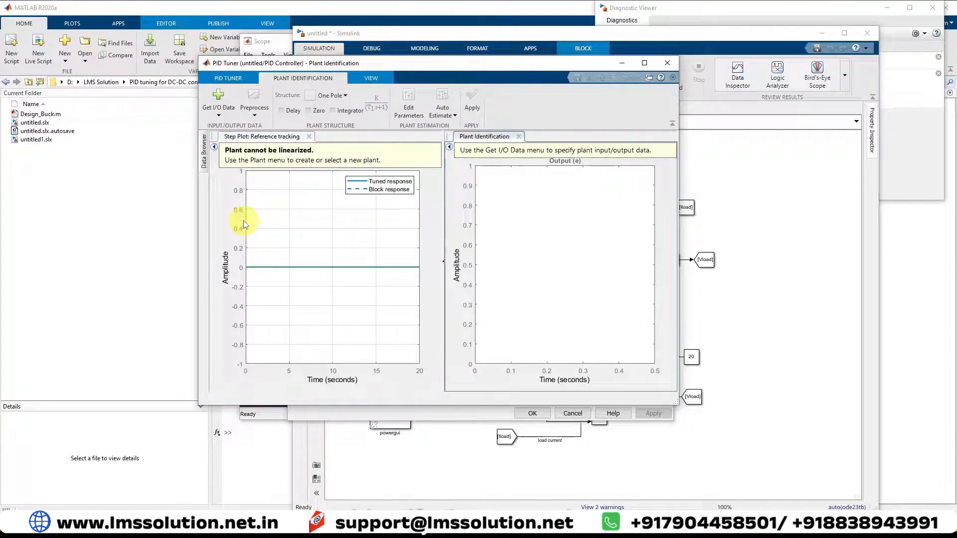
{"action": "left_click", "coordinate": [216, 111]}
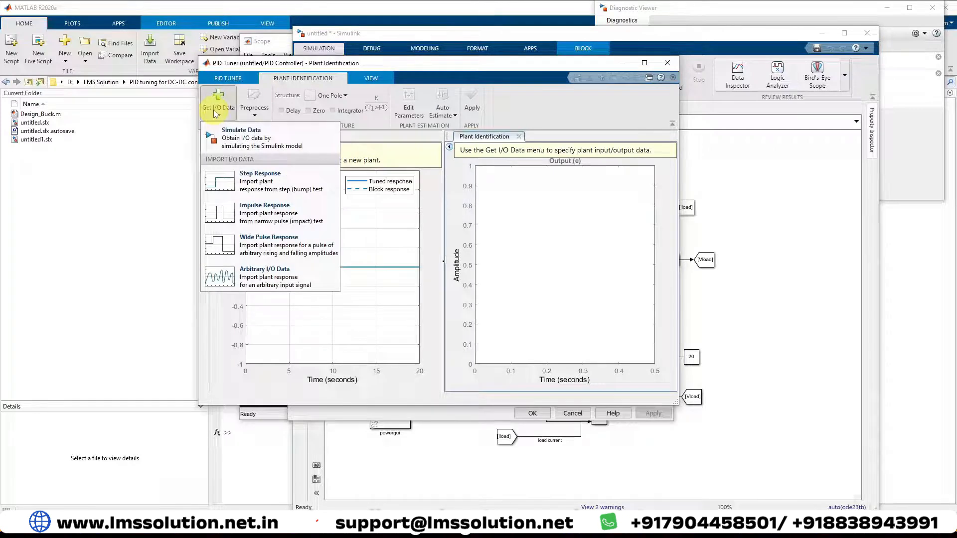
{"action": "left_click", "coordinate": [246, 145]}
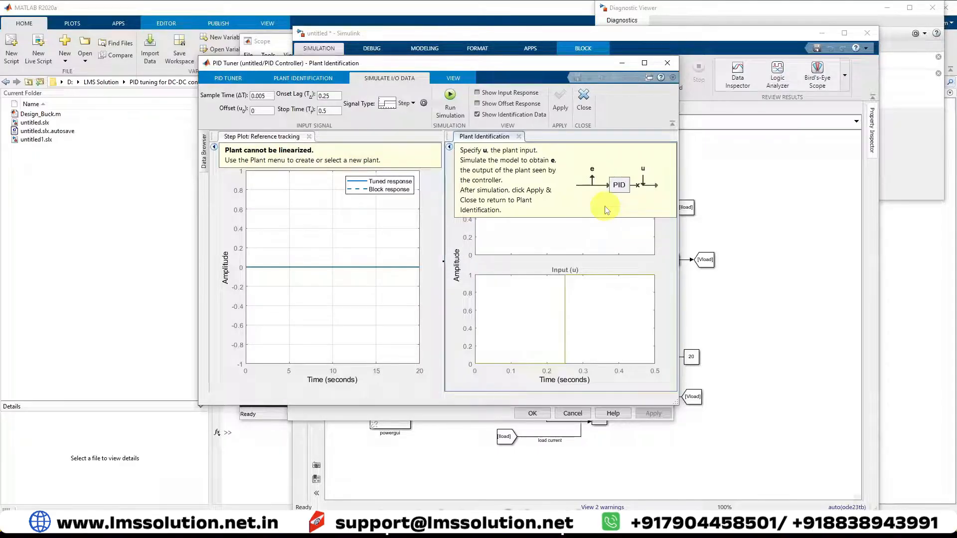
{"action": "left_click", "coordinate": [695, 316]}
{"action": "key", "text": "ctrl+2"}
{"action": "mouse_move", "coordinate": [547, 338]}
{"action": "left_mouse_down"}
{"action": "mouse_move", "coordinate": [548, 351]}
{"action": "mouse_move", "coordinate": [553, 342]}
{"action": "mouse_move", "coordinate": [602, 356]}
{"action": "mouse_move", "coordinate": [608, 347]}
{"action": "left_mouse_up"}
{"action": "mouse_move", "coordinate": [545, 359]}
{"action": "left_mouse_down"}
{"action": "mouse_move", "coordinate": [563, 355]}
{"action": "mouse_move", "coordinate": [551, 347]}
{"action": "mouse_move", "coordinate": [537, 360]}
{"action": "left_mouse_up"}
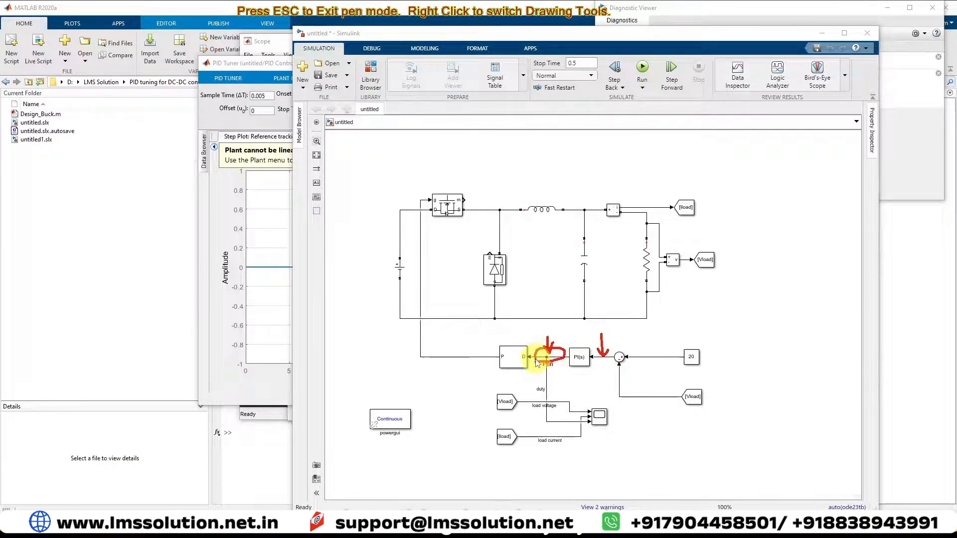
{"action": "left_click_drag", "start_coordinate": [601, 350], "coordinate": [608, 356]}
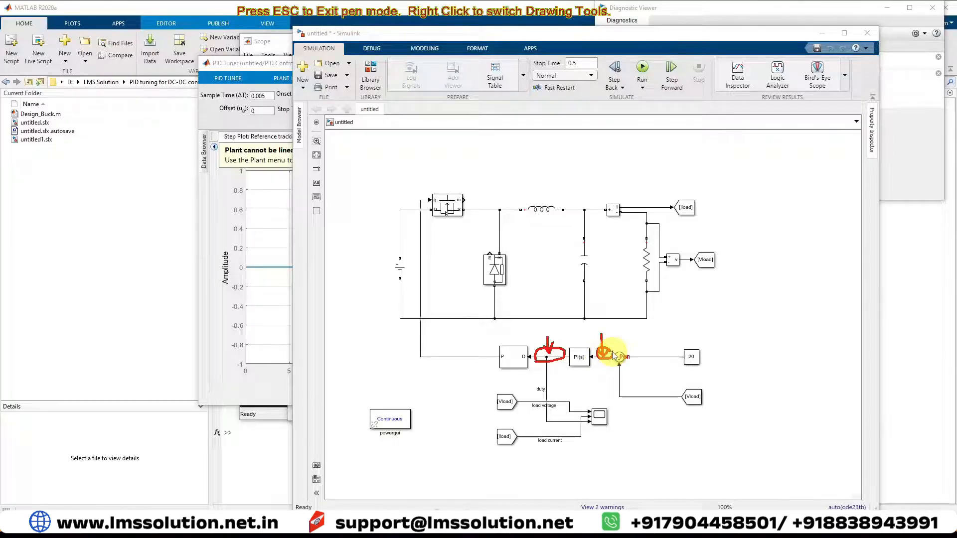
{"action": "mouse_move", "coordinate": [559, 328]}
{"action": "left_mouse_down"}
{"action": "mouse_move", "coordinate": [552, 345]}
{"action": "mouse_move", "coordinate": [559, 340]}
{"action": "left_mouse_up"}
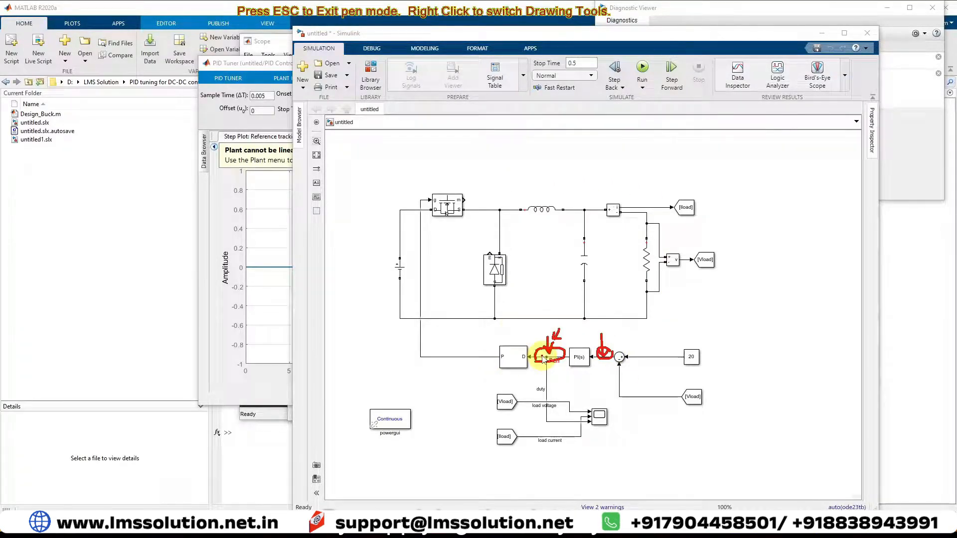
{"action": "key", "text": "Escape"}
Review the sample time, offset and stop time of the step input signal in the PID Tuner
{"action": "left_click", "coordinate": [229, 64]}
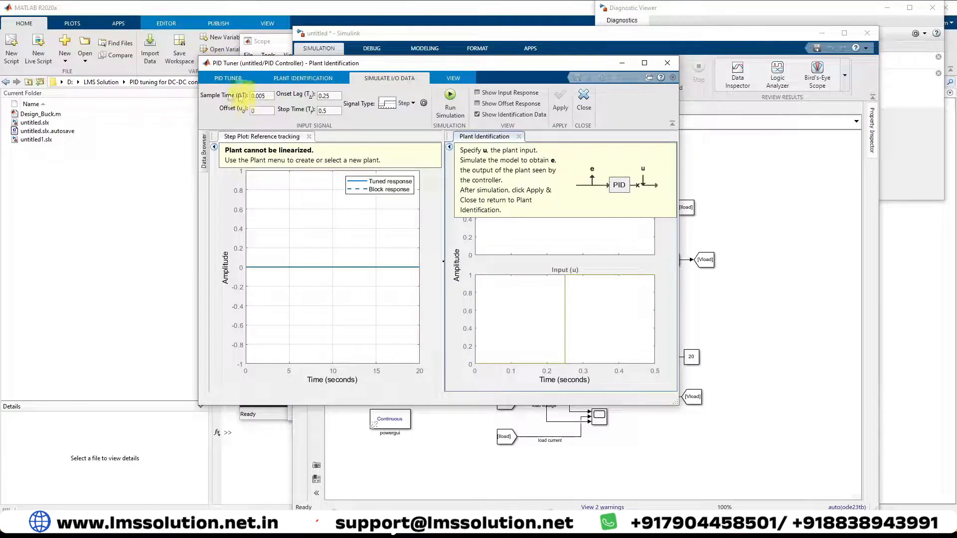
{"action": "left_click", "coordinate": [265, 98]}
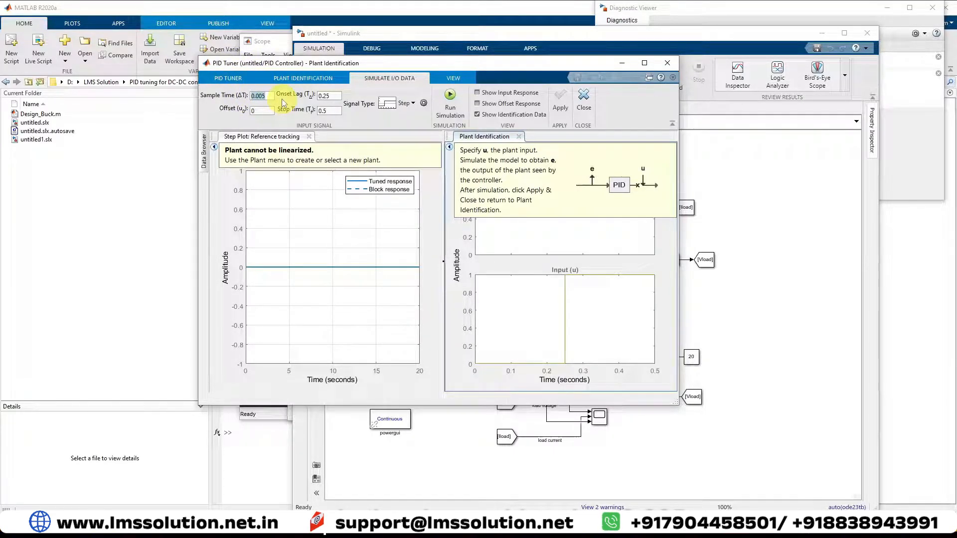
{"action": "left_click", "coordinate": [263, 110]}
{"action": "left_click", "coordinate": [335, 112]}
{"action": "left_click_drag", "start_coordinate": [560, 63], "coordinate": [562, 110]}
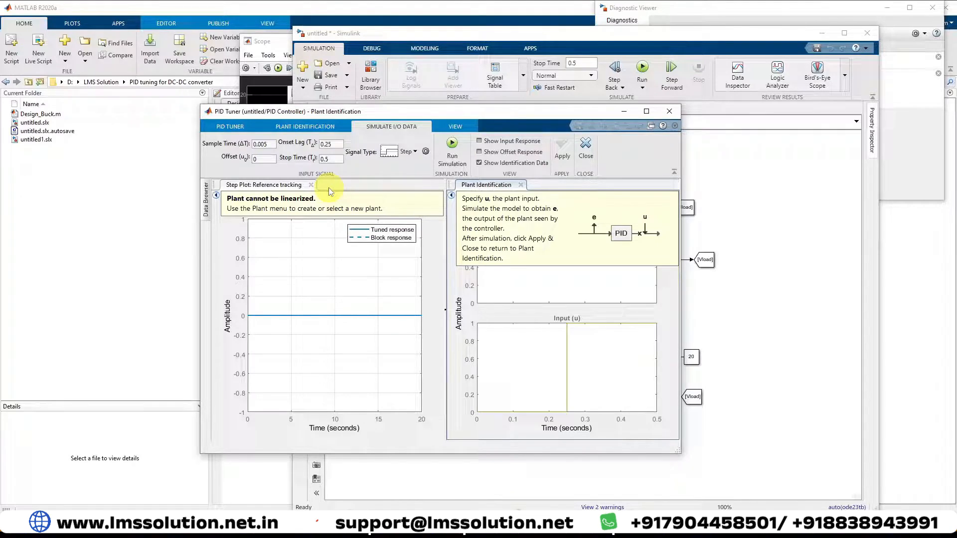
Set the step input signal's offset to 0.2 and its amplitude to 0.4
{"action": "left_click", "coordinate": [425, 152]}
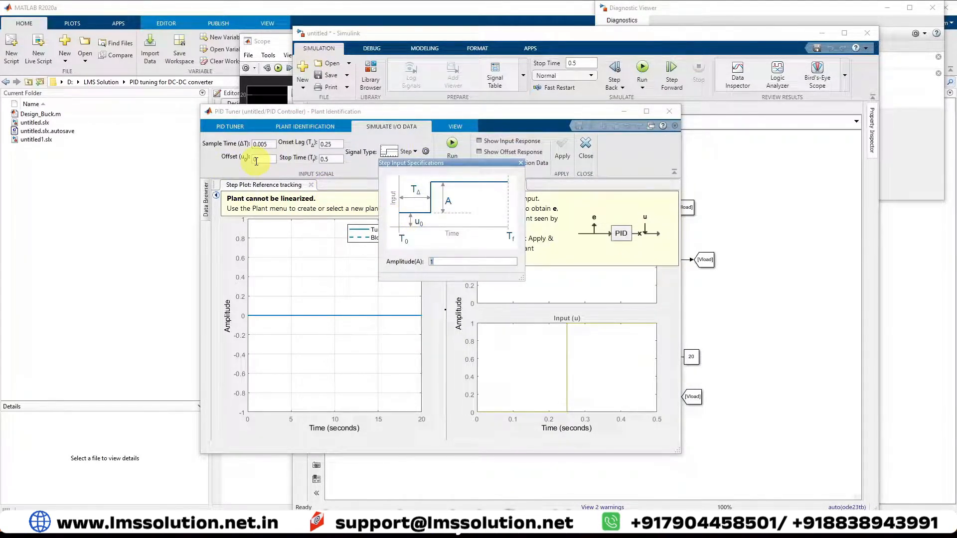
{"action": "left_click", "coordinate": [256, 160]}
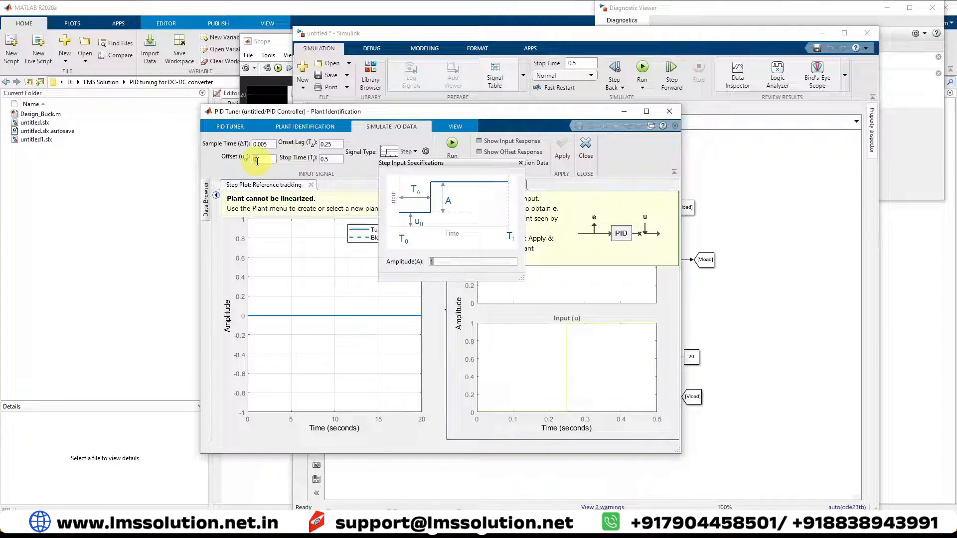
{"action": "type", "text": ".2"}
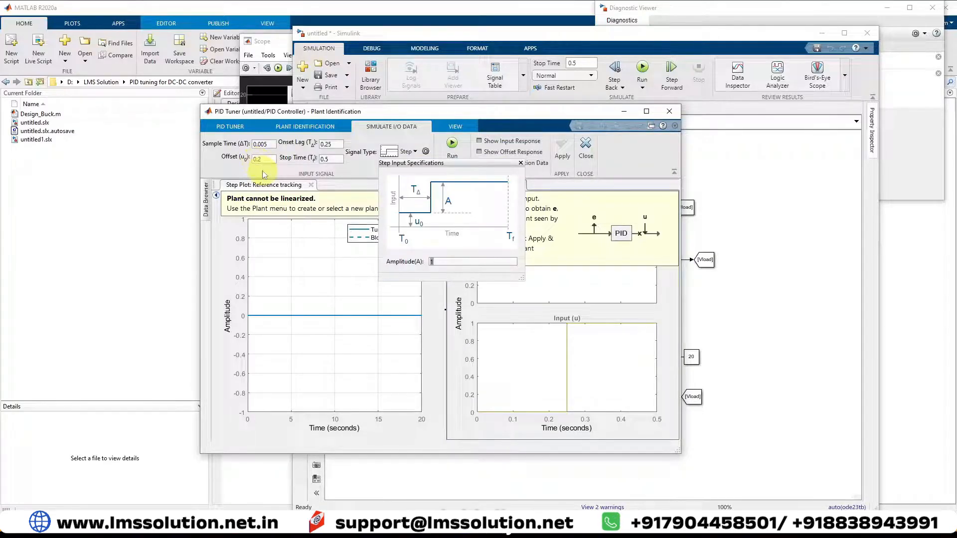
{"action": "key", "text": "Return"}
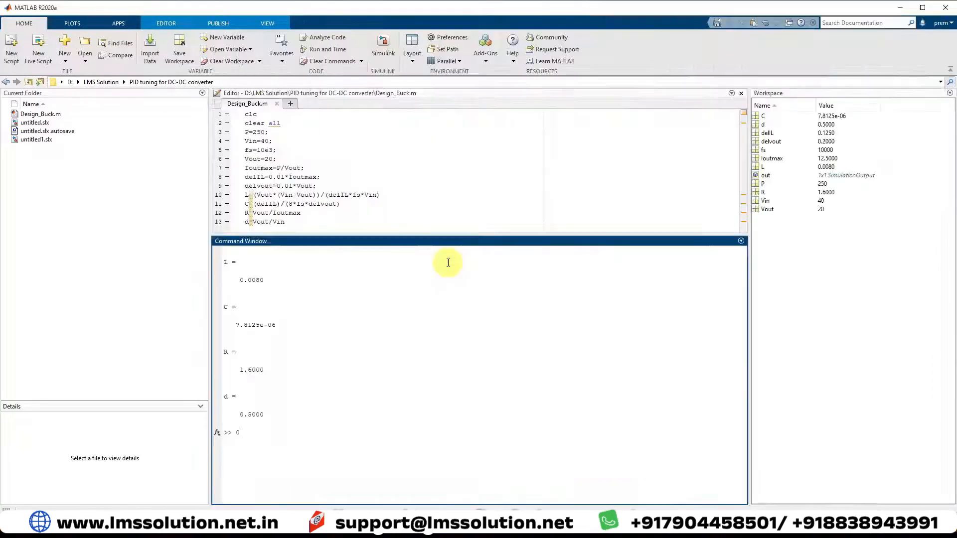
{"action": "type", "text": "4"}
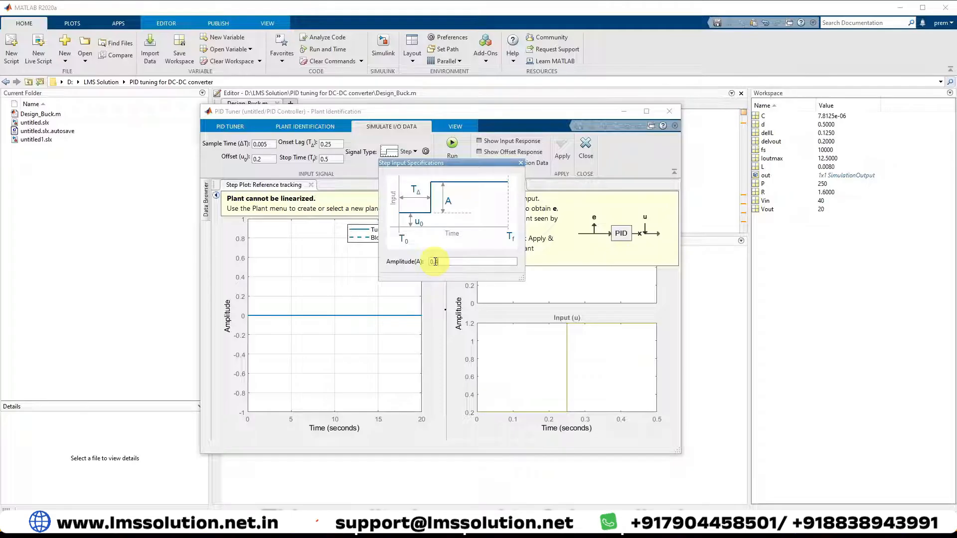
{"action": "left_click", "coordinate": [521, 163]}
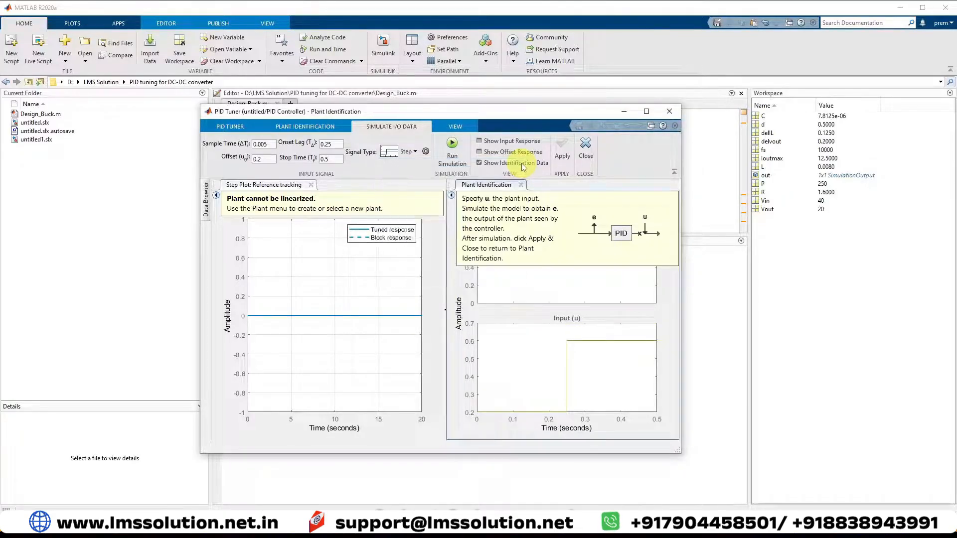
Run the I/O data simulation, apply its results as identification data, and return to plant identification
{"action": "left_click_drag", "start_coordinate": [464, 112], "coordinate": [473, 88]}
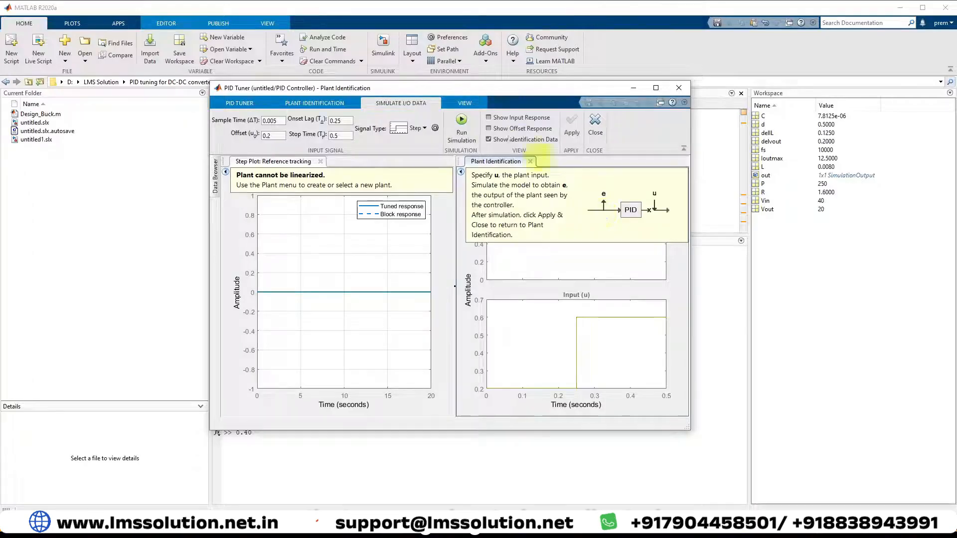
{"action": "left_click_drag", "start_coordinate": [462, 88], "coordinate": [375, 84]}
{"action": "left_click", "coordinate": [375, 125]}
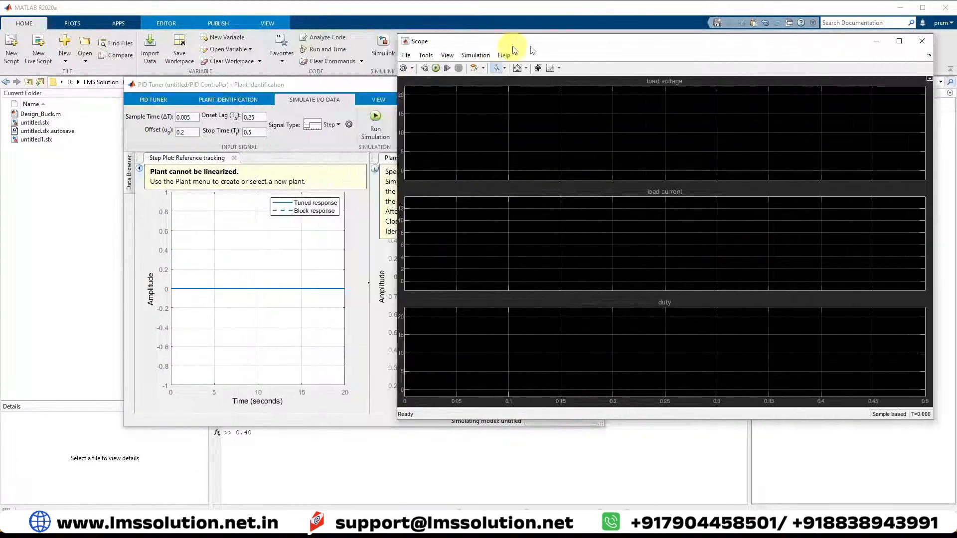
{"action": "left_click_drag", "start_coordinate": [448, 83], "coordinate": [344, 50]}
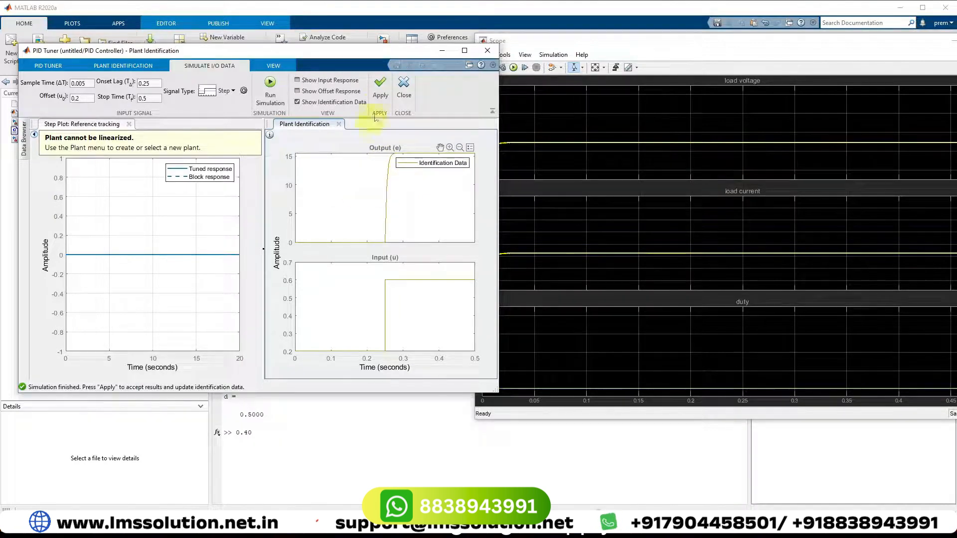
{"action": "left_click", "coordinate": [381, 91]}
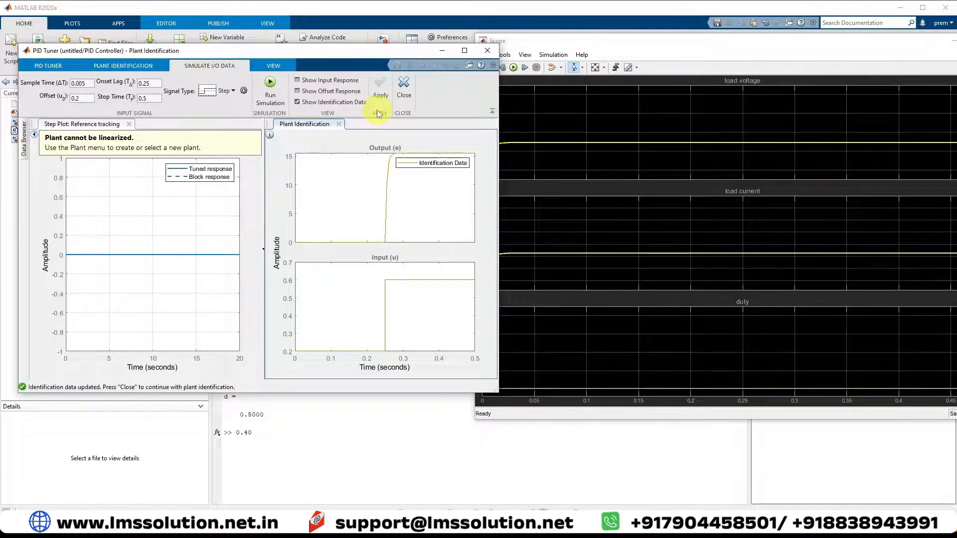
{"action": "left_click", "coordinate": [401, 102]}
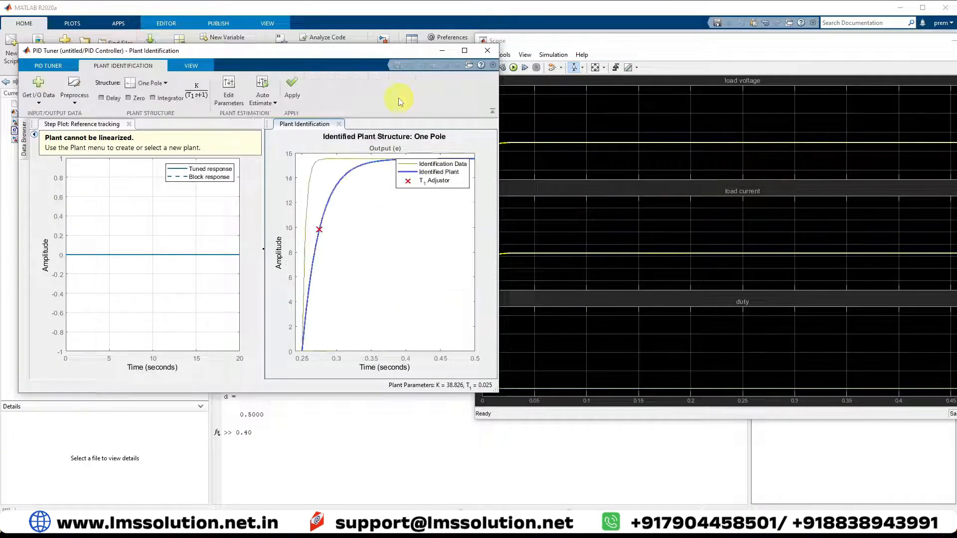
Change the identified plant's structure from One Pole to Underdamped Pair
{"action": "left_click_drag", "start_coordinate": [311, 56], "coordinate": [385, 53]}
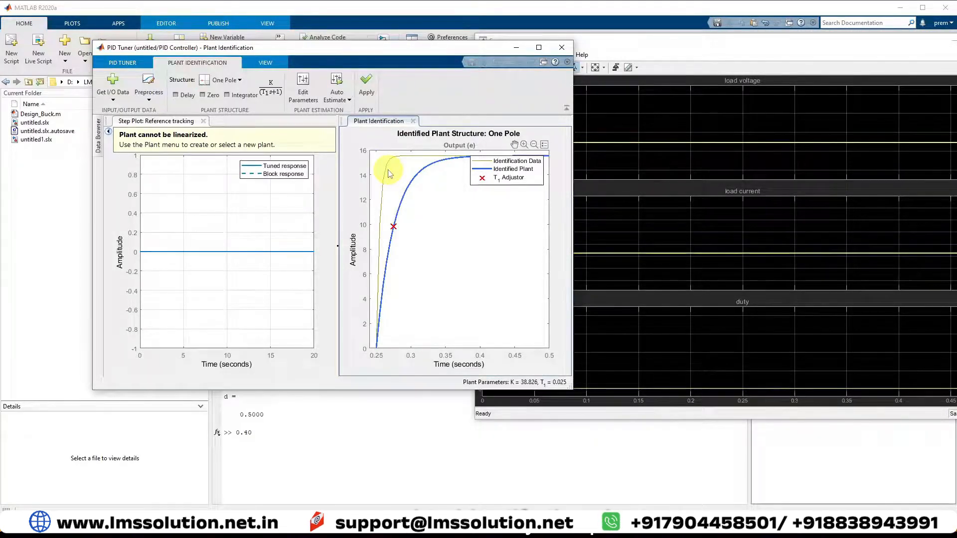
{"action": "left_click", "coordinate": [239, 80]}
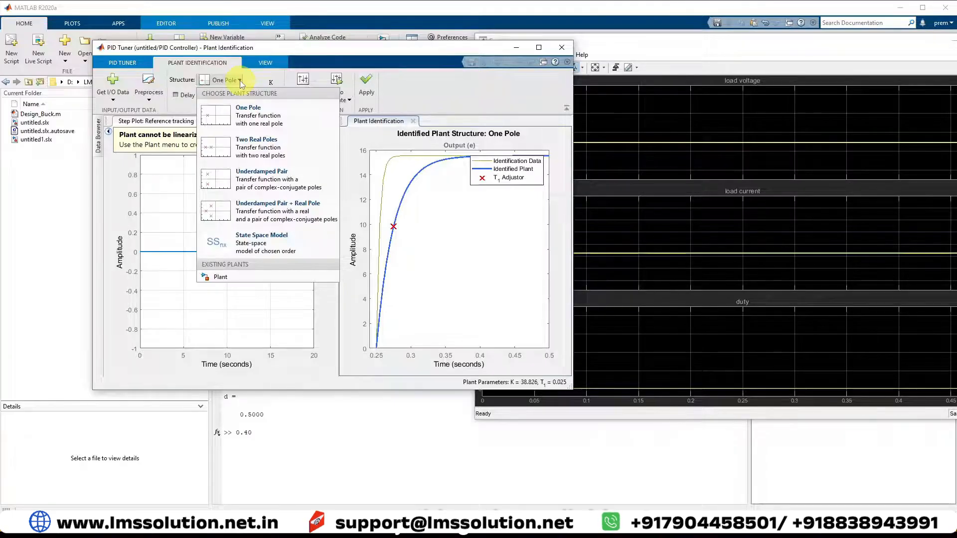
{"action": "left_click", "coordinate": [260, 183]}
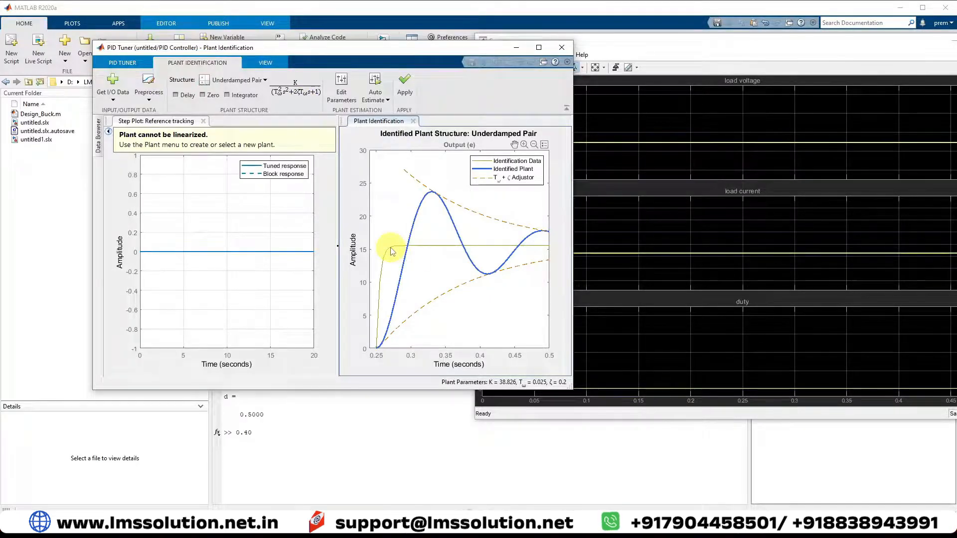
Auto-estimate the underdamped plant's parameters and apply the identified plant to retune the controller
{"action": "left_click", "coordinate": [376, 96]}
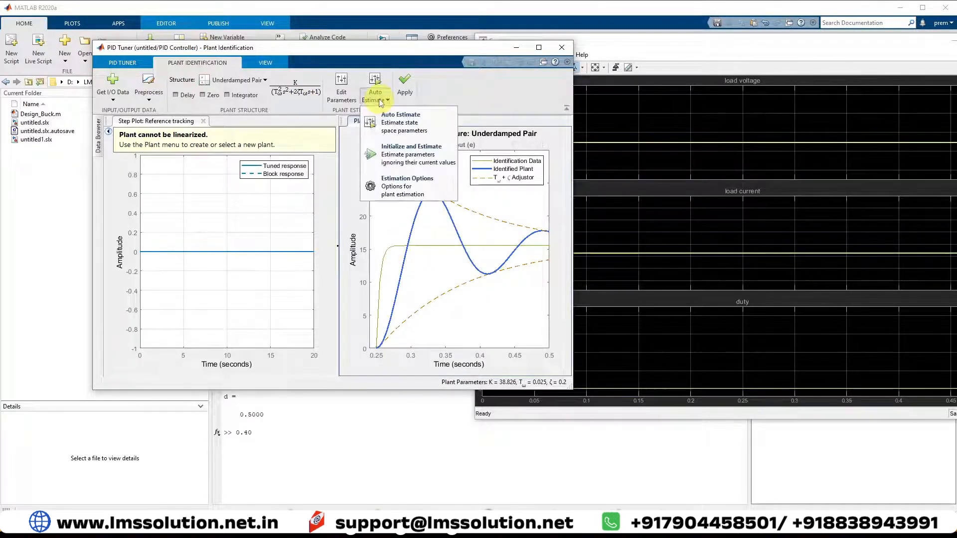
{"action": "left_click", "coordinate": [391, 121]}
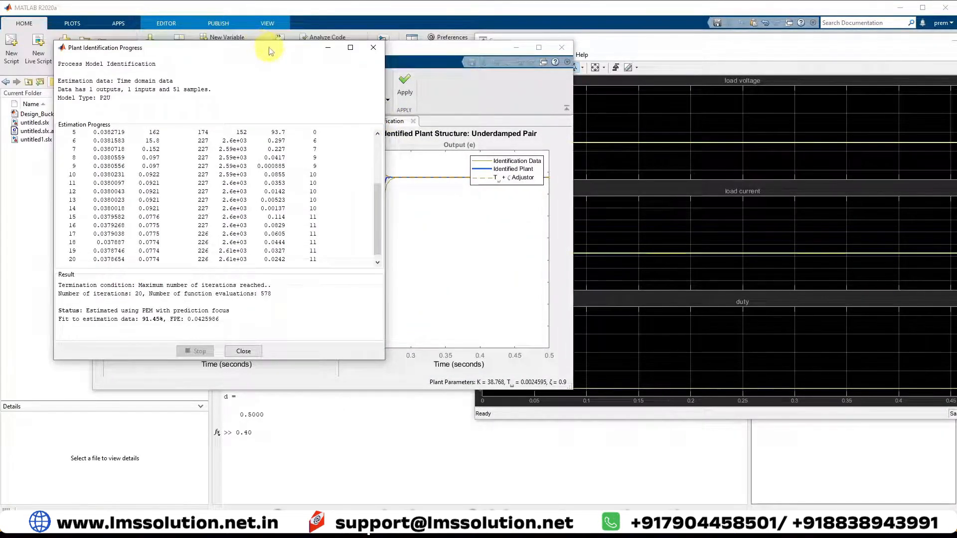
{"action": "left_click_drag", "start_coordinate": [267, 43], "coordinate": [228, 40]}
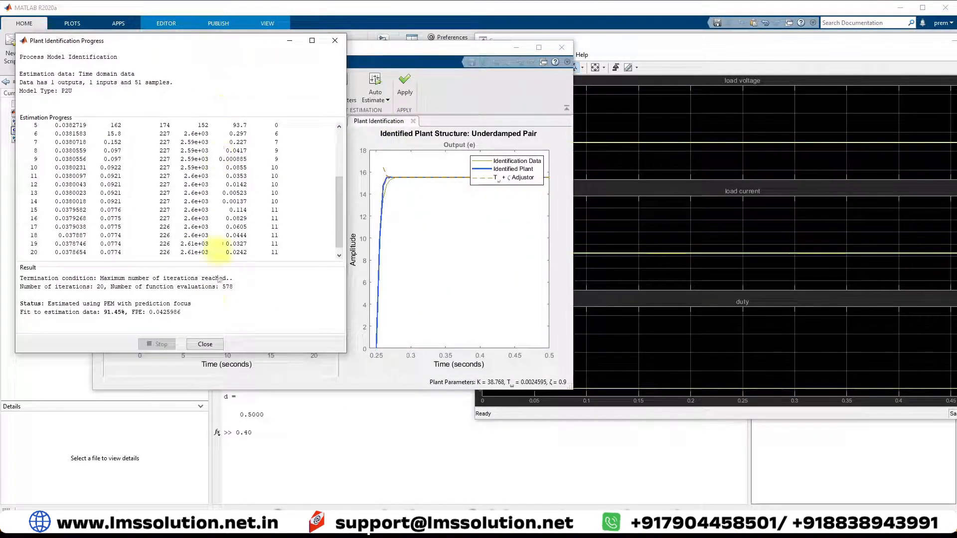
{"action": "left_click", "coordinate": [205, 343]}
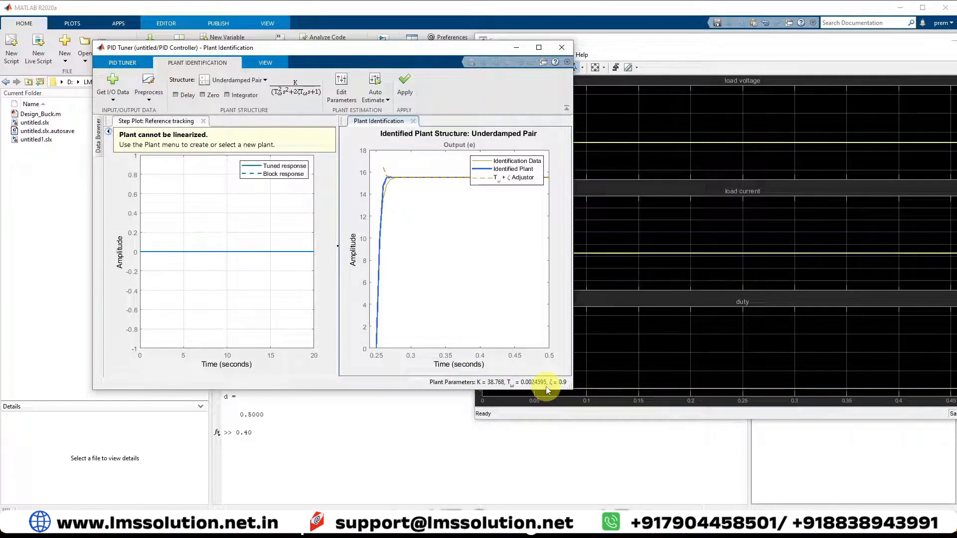
{"action": "left_click", "coordinate": [402, 90]}
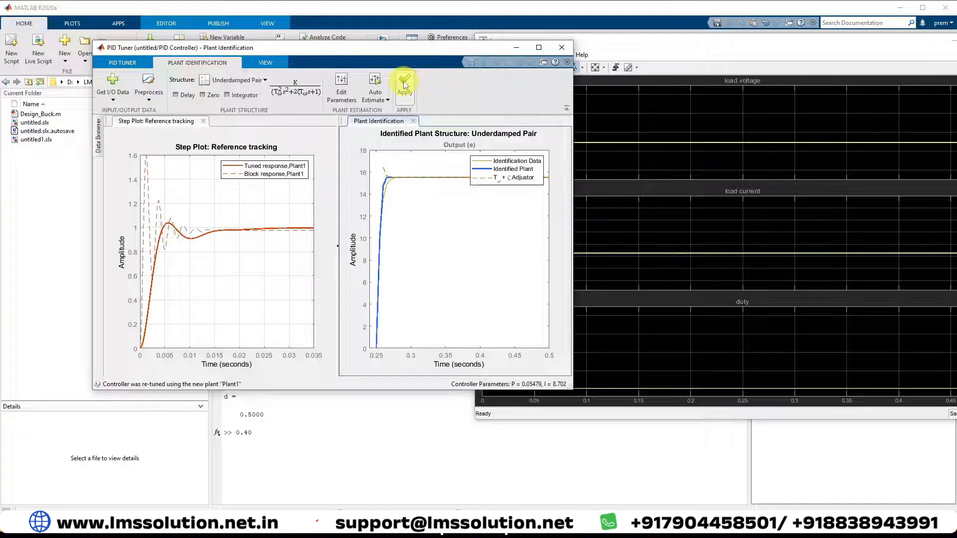
{"action": "left_click", "coordinate": [404, 84]}
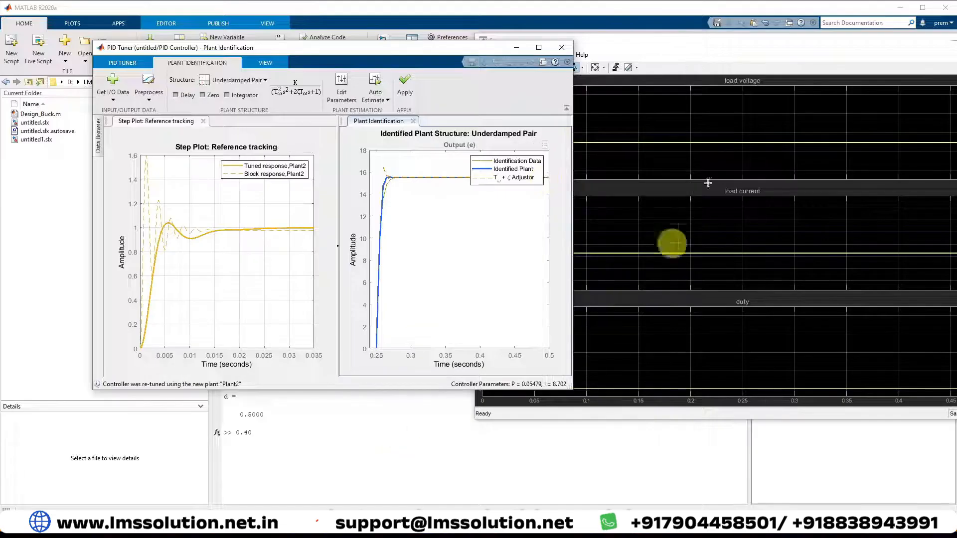
Run the simulation from the Scope to check the converter's response with the block's existing gains
{"action": "left_click", "coordinate": [665, 55]}
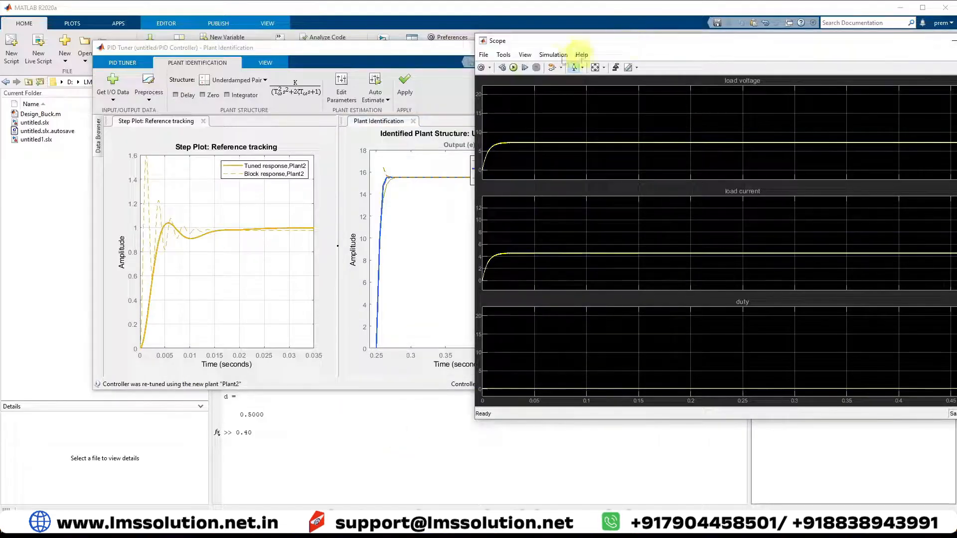
{"action": "left_click", "coordinate": [514, 67]}
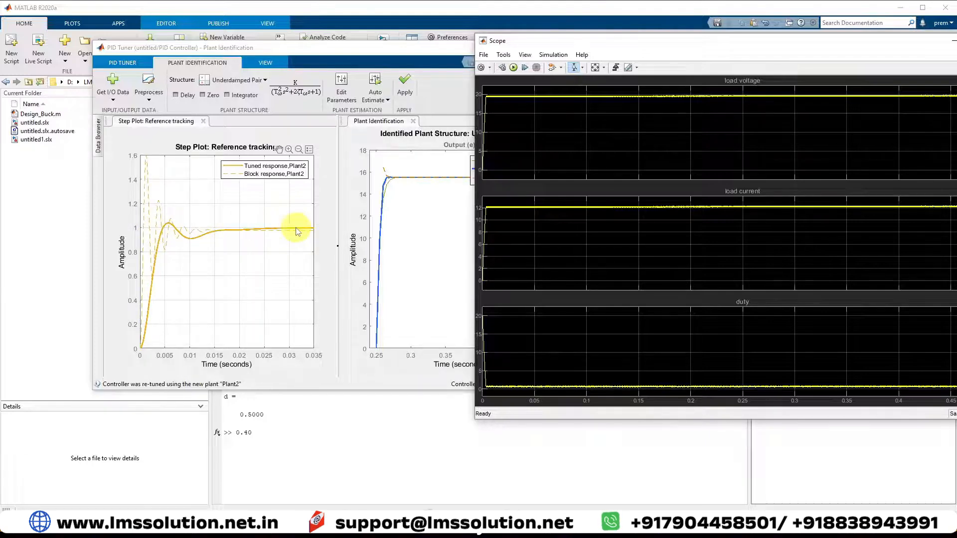
Update the PID Controller block with the tuned PI gains and accept its block parameters
{"action": "left_click", "coordinate": [305, 52]}
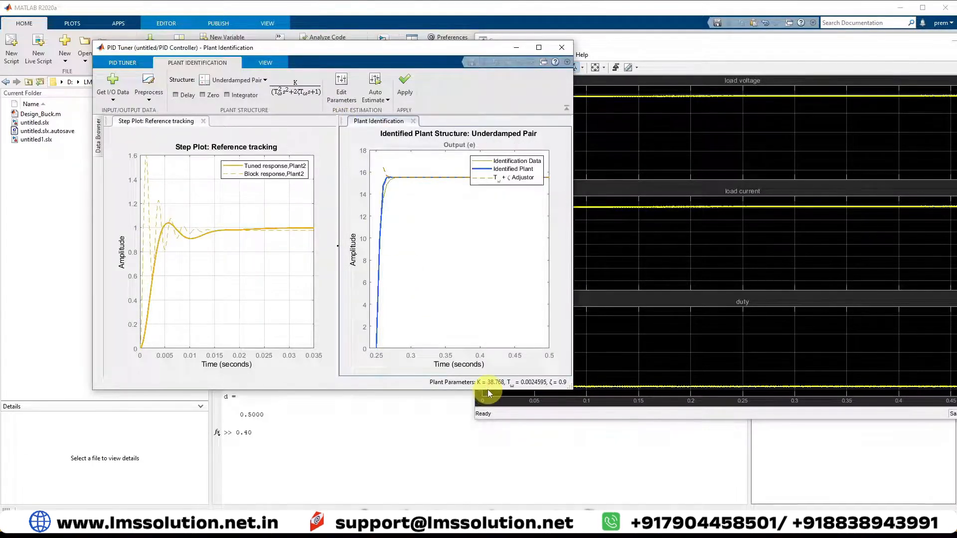
{"action": "left_click", "coordinate": [122, 62]}
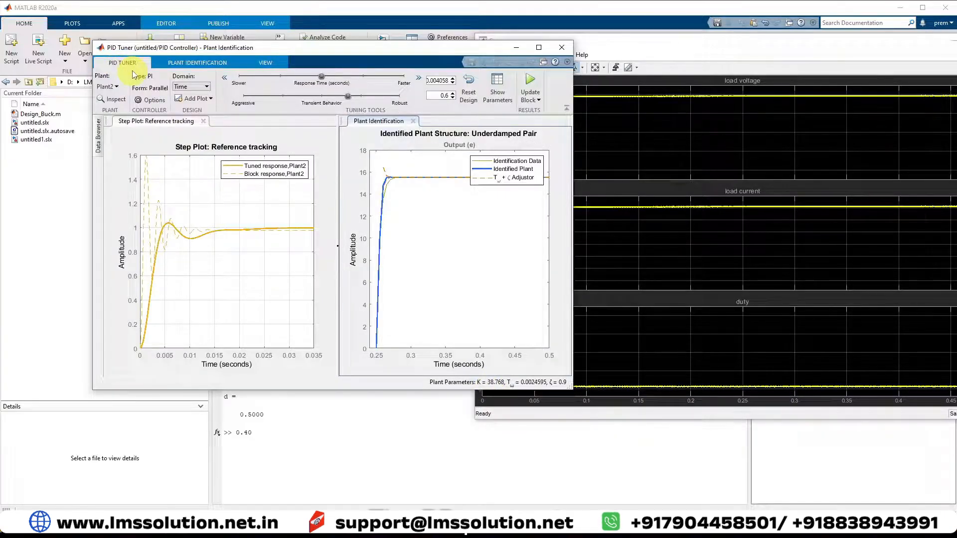
{"action": "left_click", "coordinate": [530, 83]}
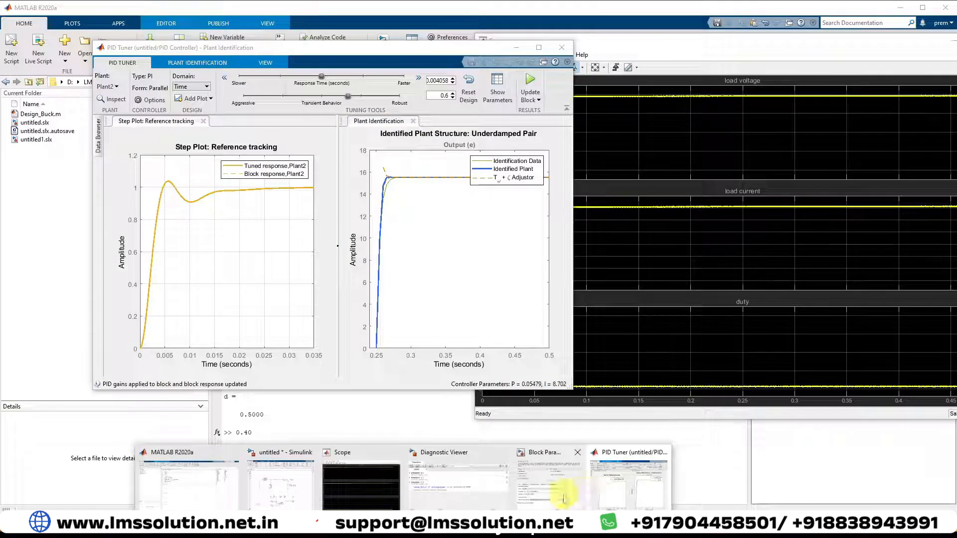
{"action": "left_click", "coordinate": [568, 493]}
{"action": "left_click", "coordinate": [532, 414]}
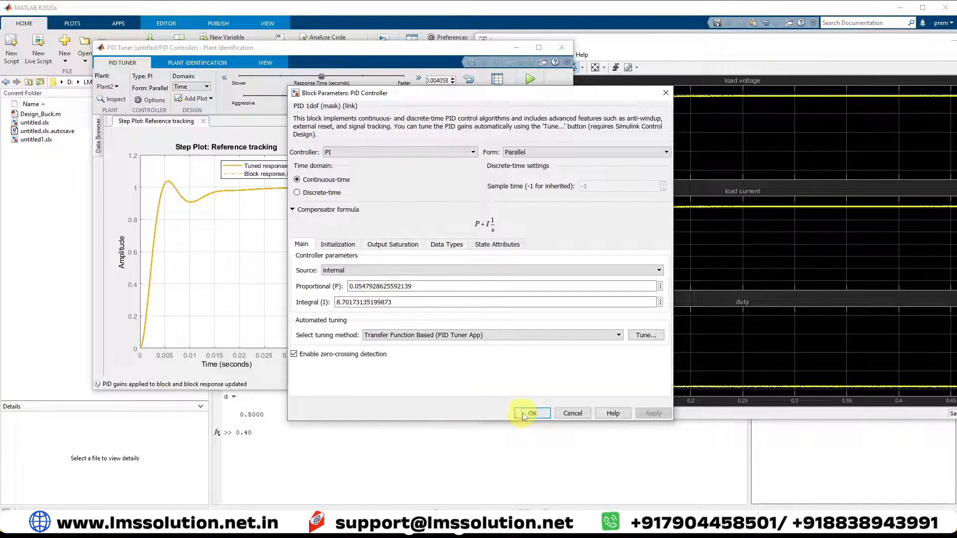
Rerun the simulation with the tuned gains, zoom into the load voltage ripple in the Scope, and restore the full view
{"action": "left_click", "coordinate": [621, 54]}
{"action": "left_click_drag", "start_coordinate": [527, 41], "coordinate": [471, 37]}
{"action": "left_click", "coordinate": [545, 99]}
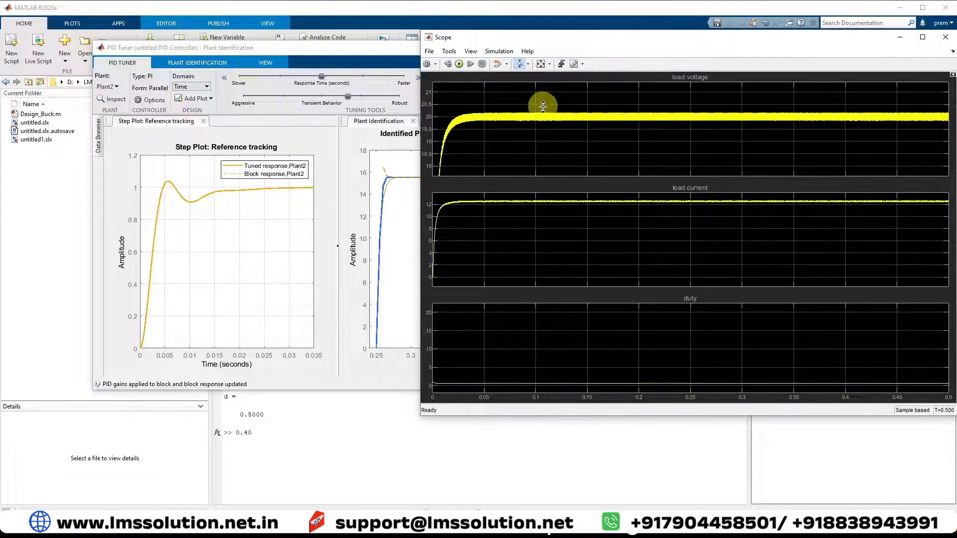
{"action": "left_click", "coordinate": [541, 134]}
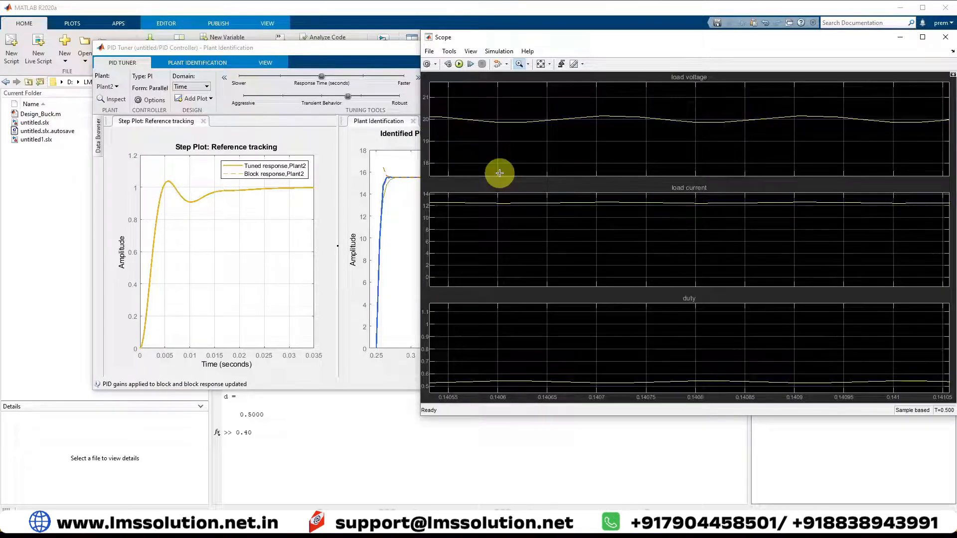
{"action": "left_click_drag", "start_coordinate": [479, 100], "coordinate": [591, 132]}
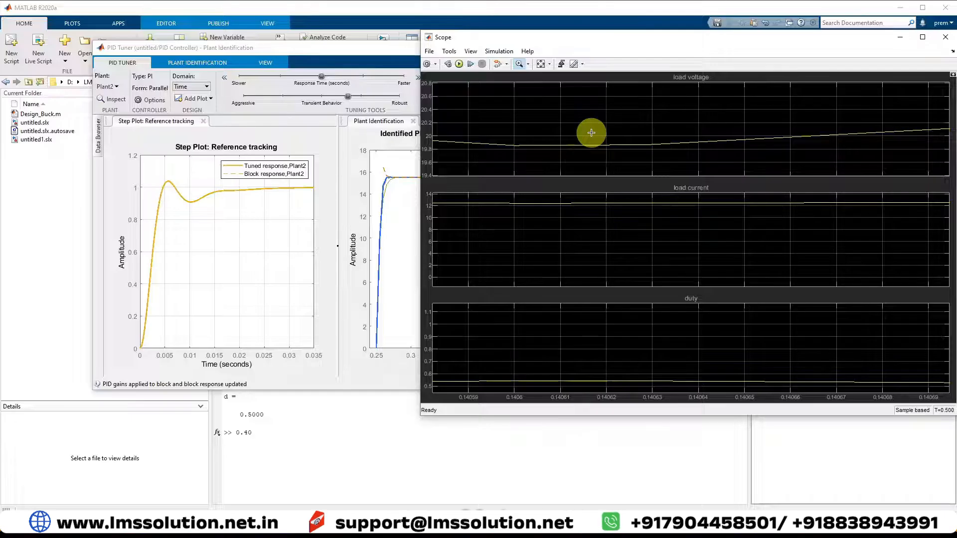
{"action": "left_click", "coordinate": [540, 63]}
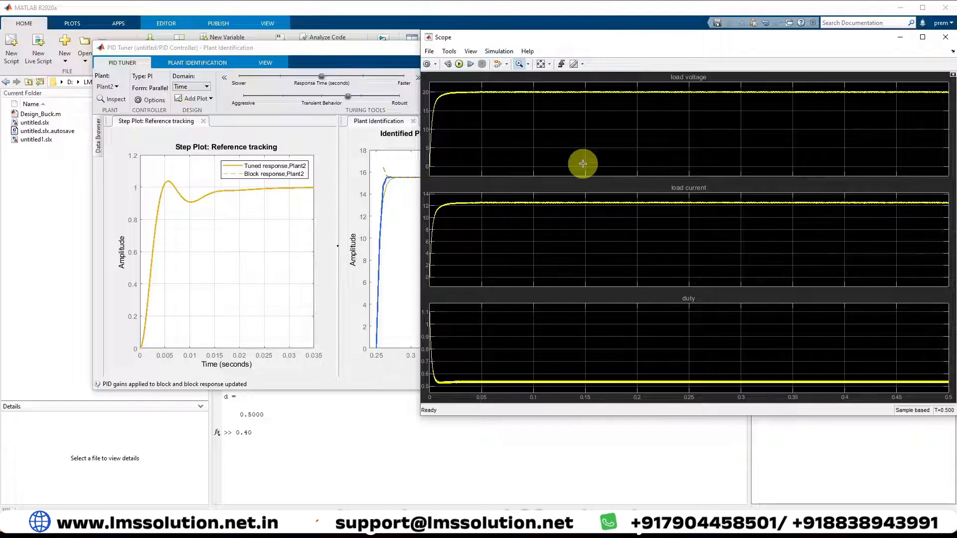
Switch to the Simulink model and delete the DC voltage source feeding the buck converter
{"action": "mouse_move", "coordinate": [316, 520]}
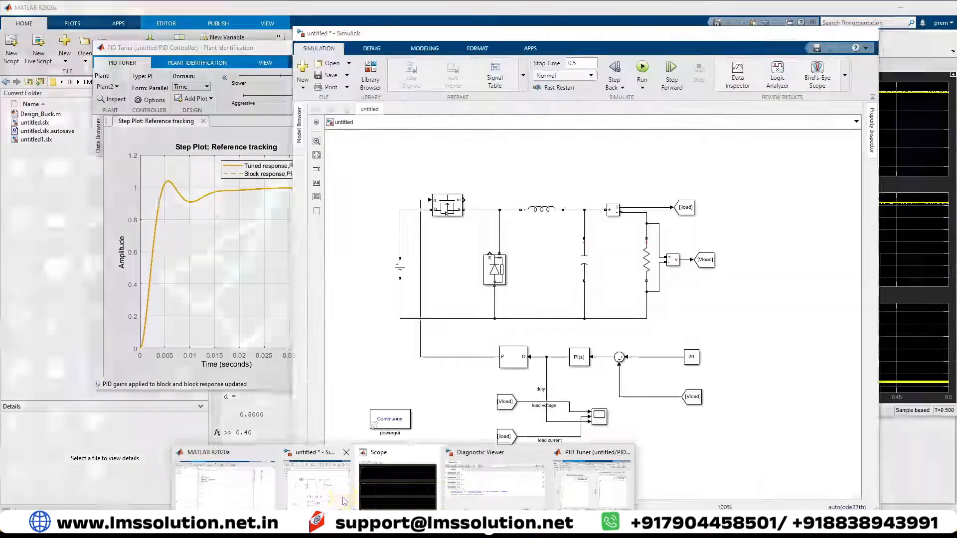
{"action": "left_click", "coordinate": [344, 501]}
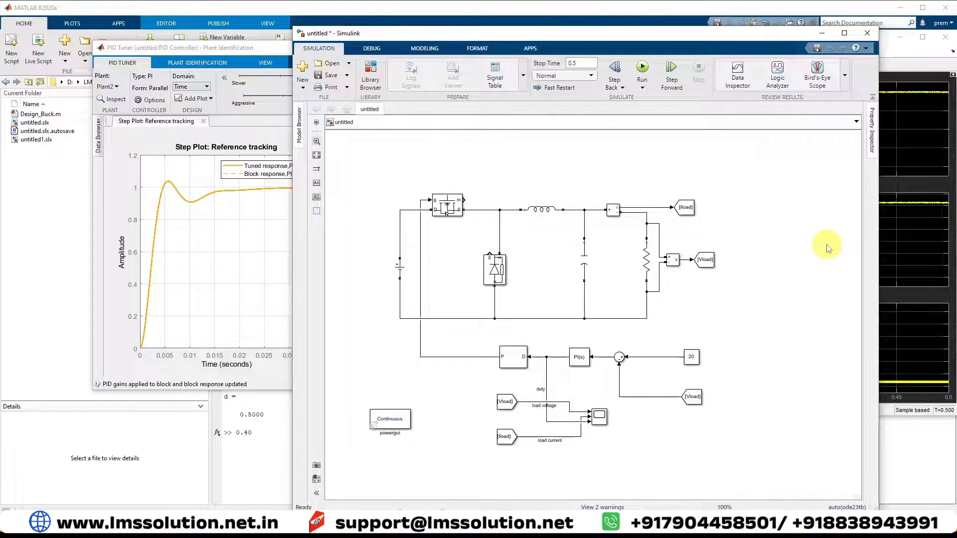
{"action": "left_click_drag", "start_coordinate": [661, 33], "coordinate": [605, 39]}
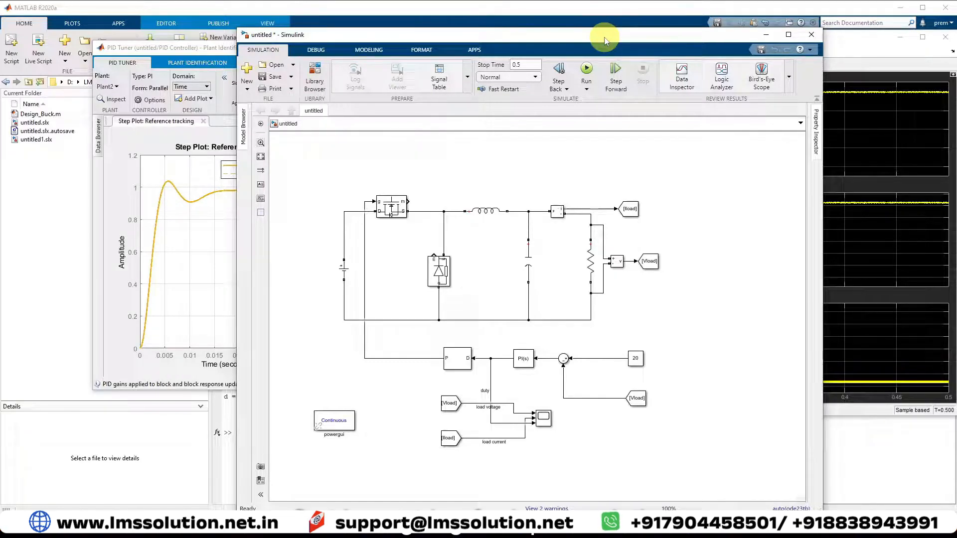
{"action": "left_click", "coordinate": [345, 276]}
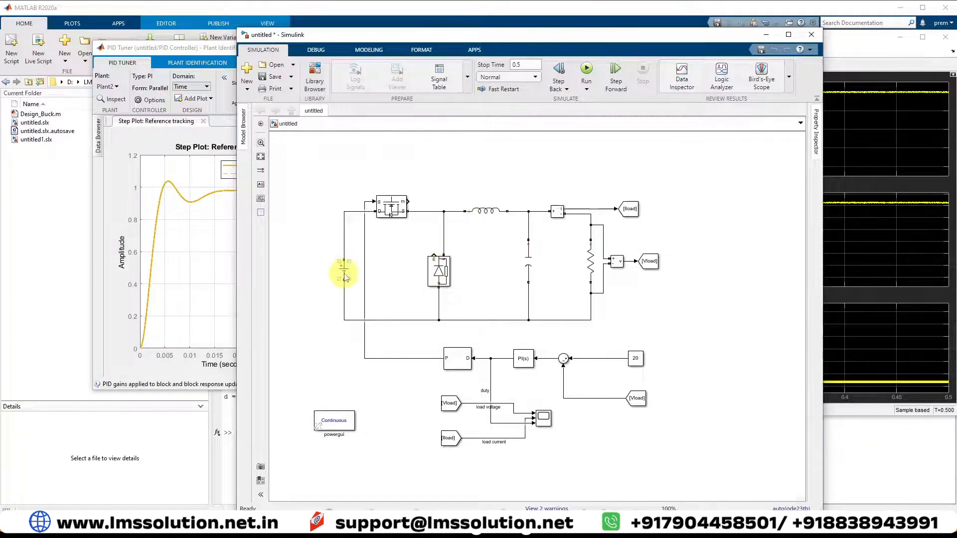
{"action": "key", "text": "Delete"}
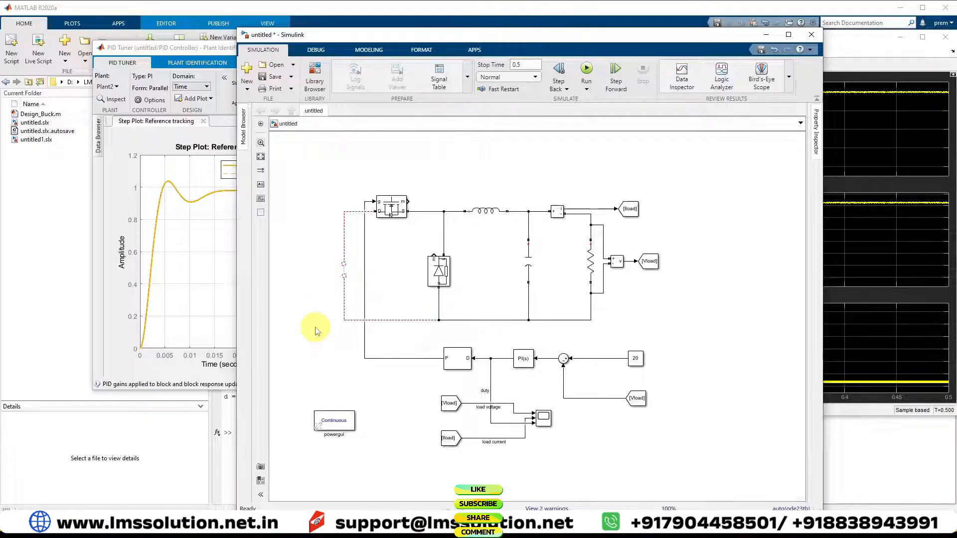
Add a Controlled Voltage Source and insert it into the open input branch of the buck converter
{"action": "type", "text": "controlled"}
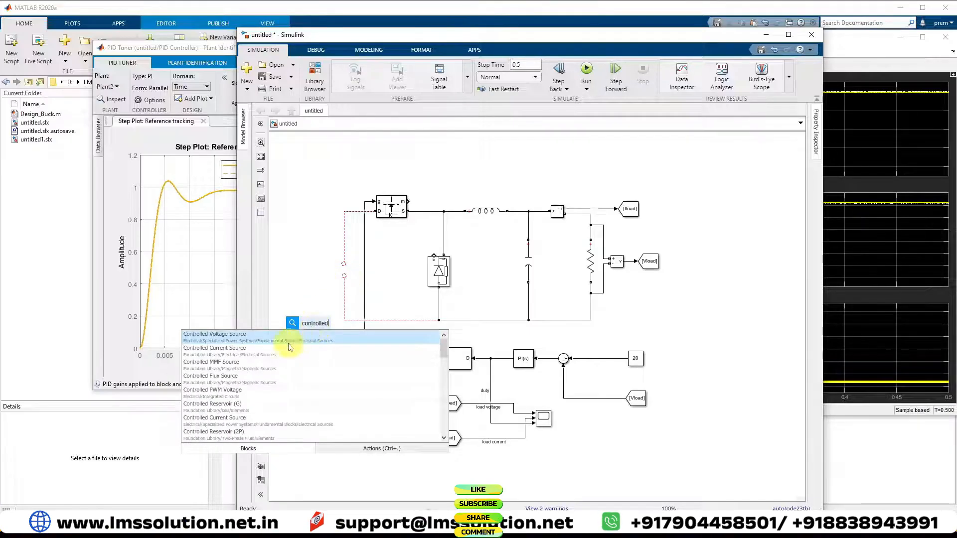
{"action": "left_click", "coordinate": [289, 342]}
{"action": "left_click_drag", "start_coordinate": [310, 331], "coordinate": [342, 265]}
{"action": "left_click", "coordinate": [320, 328]}
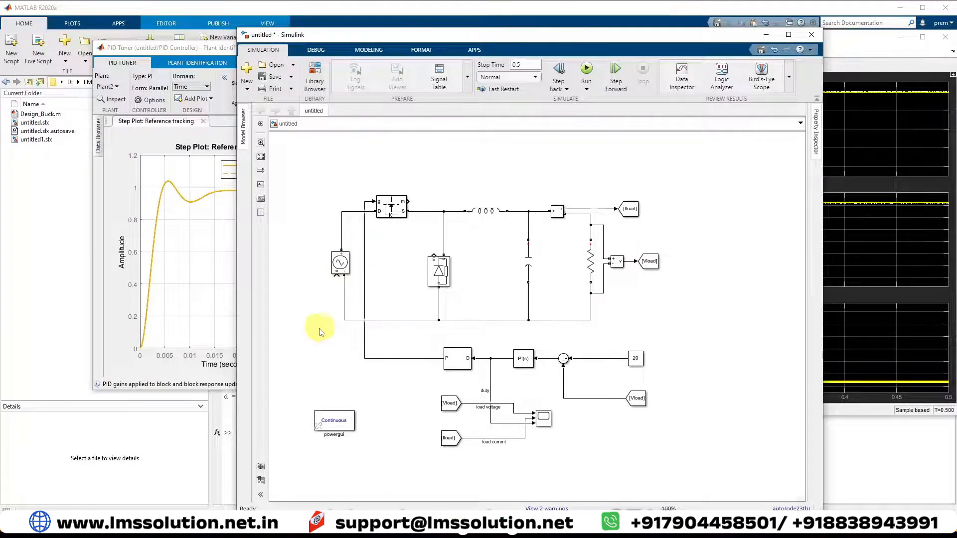
Add a Repeating Sequence Stair block and connect it to the control input of the Controlled Voltage Source
{"action": "double_click", "coordinate": [324, 344]}
{"action": "type", "text": "stair"}
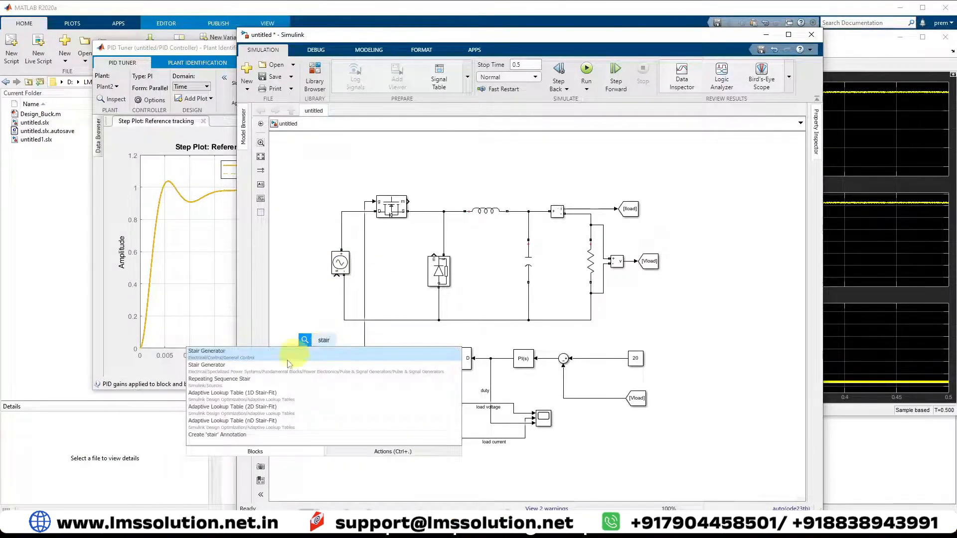
{"action": "left_click", "coordinate": [232, 386]}
{"action": "left_click_drag", "start_coordinate": [321, 344], "coordinate": [337, 274]}
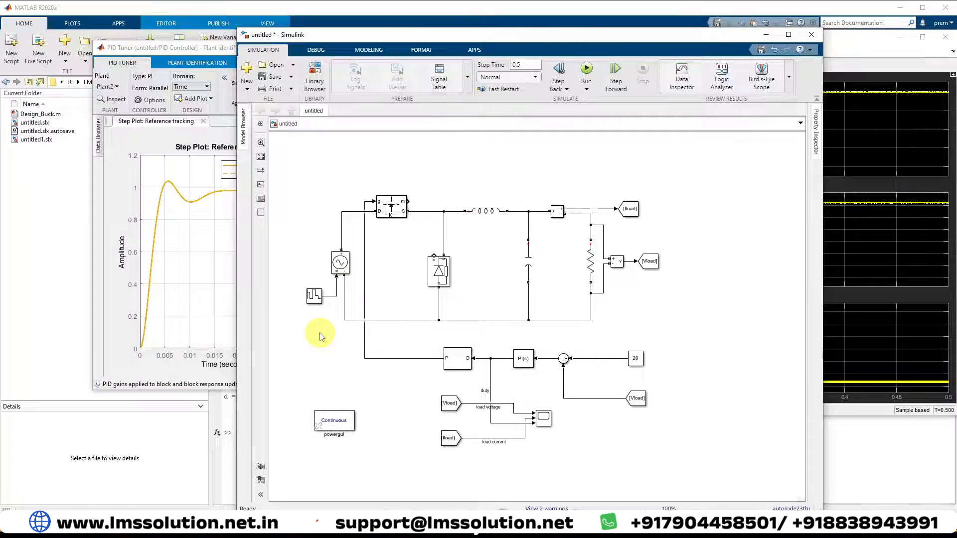
{"action": "double_click", "coordinate": [314, 296]}
{"action": "double_click", "coordinate": [344, 325]}
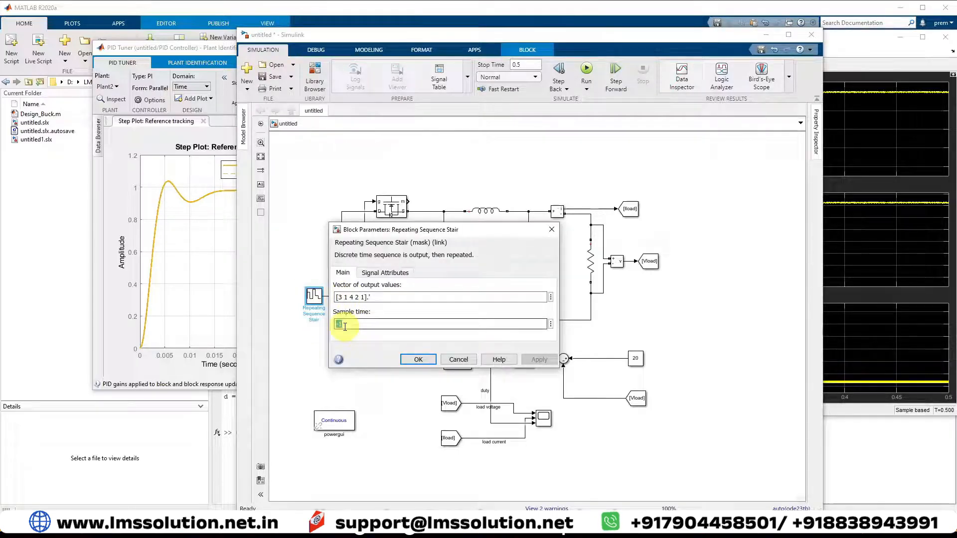
{"action": "key", "text": "Insert"}
{"action": "key", "text": "Delete"}
{"action": "key", "text": "End"}
{"action": "type", "text": "0.1"}
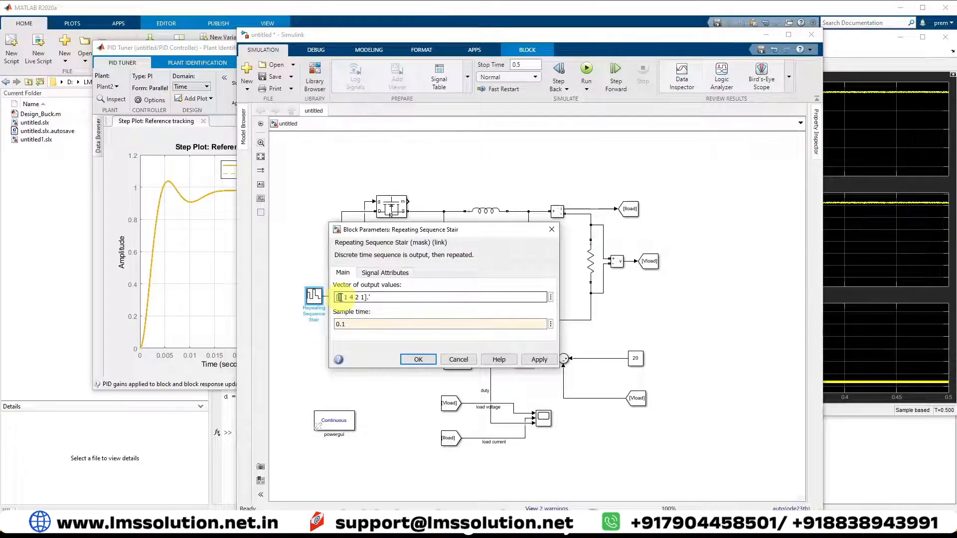
{"action": "type", "text": "5"}
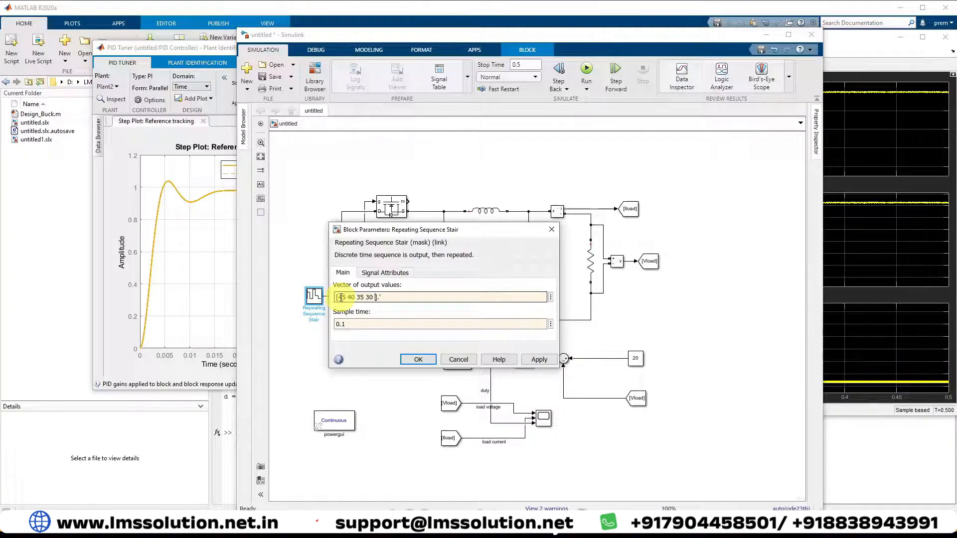
{"action": "left_click", "coordinate": [536, 361]}
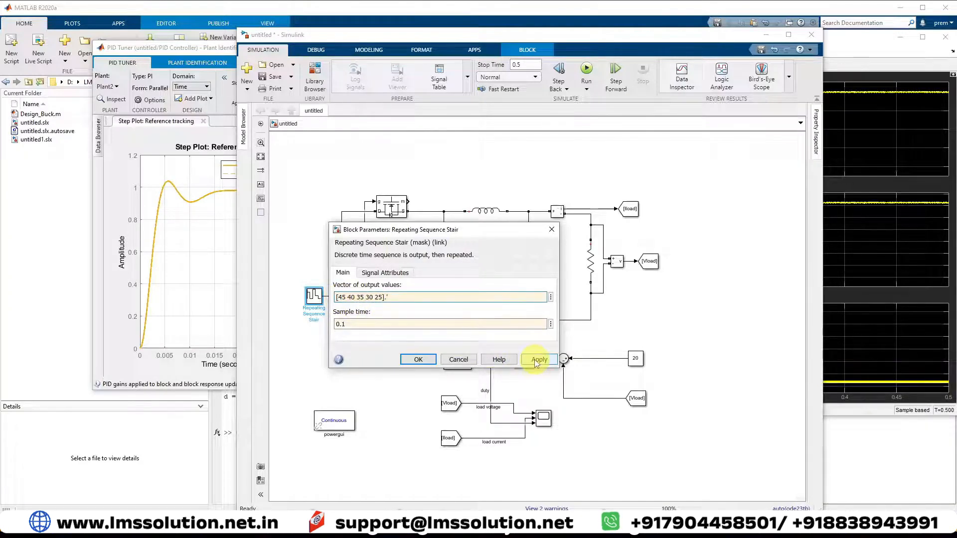
{"action": "left_click", "coordinate": [422, 362]}
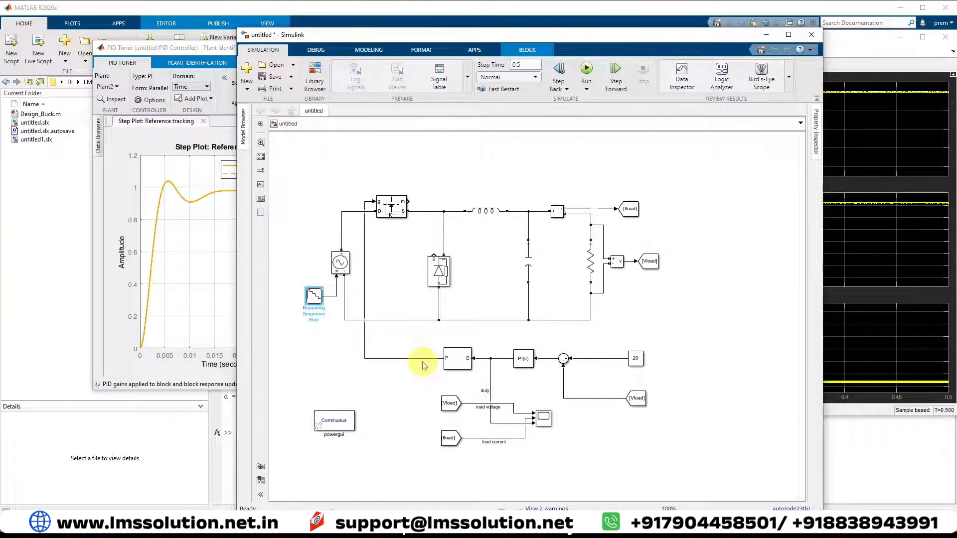
Open the Scope, run the simulation with the stepped input voltage, and move the Scope window aside to uncover the source blocks
{"action": "double_click", "coordinate": [543, 418]}
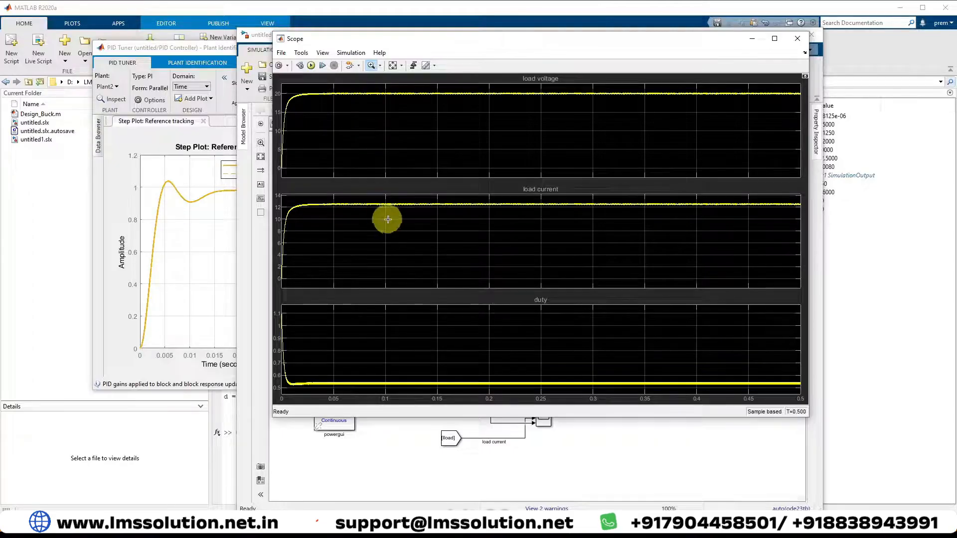
{"action": "left_click_drag", "start_coordinate": [444, 211], "coordinate": [429, 195]}
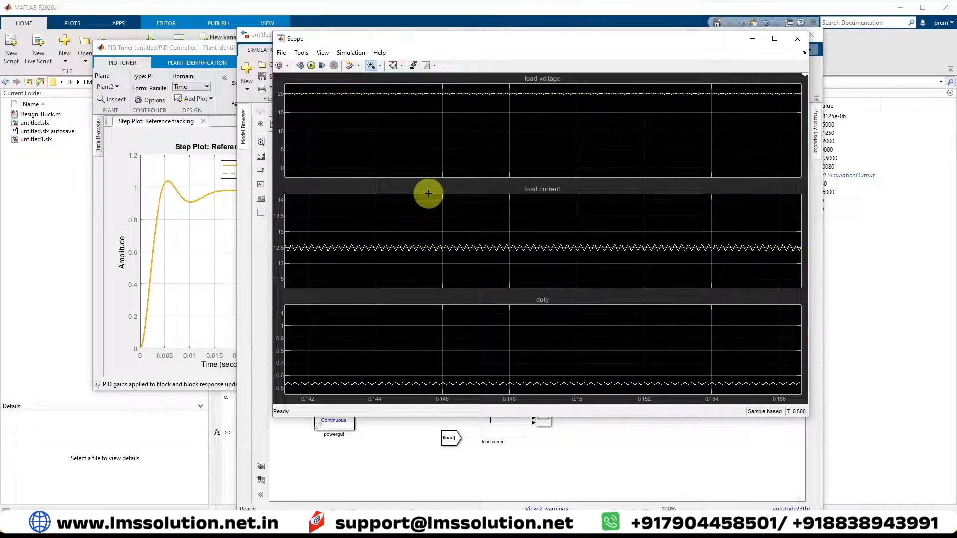
{"action": "left_click", "coordinate": [393, 65]}
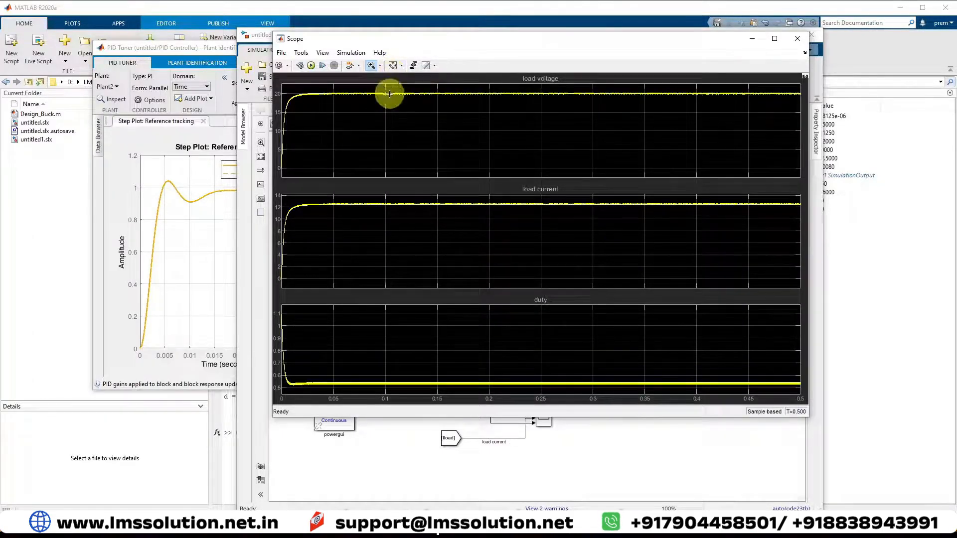
{"action": "left_click", "coordinate": [311, 65]}
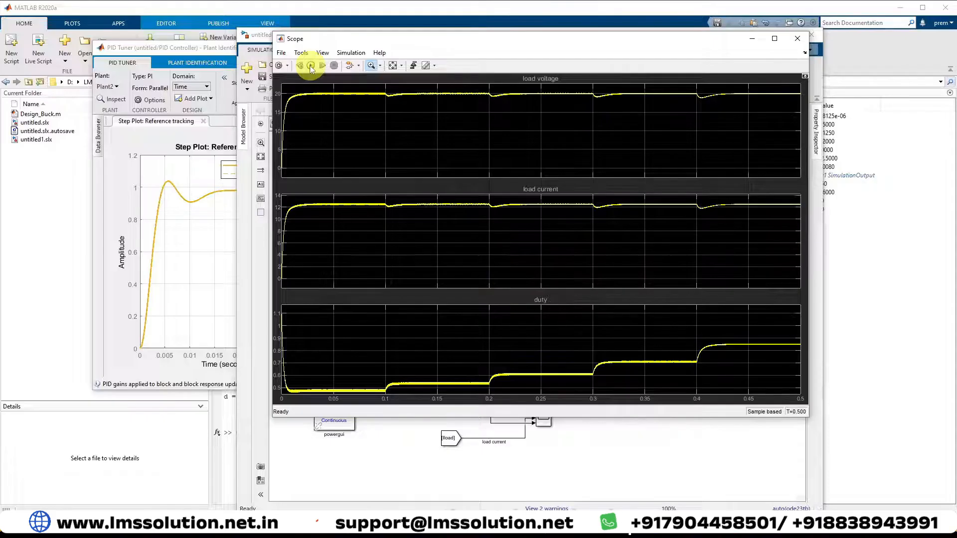
{"action": "left_click_drag", "start_coordinate": [344, 40], "coordinate": [443, 42]}
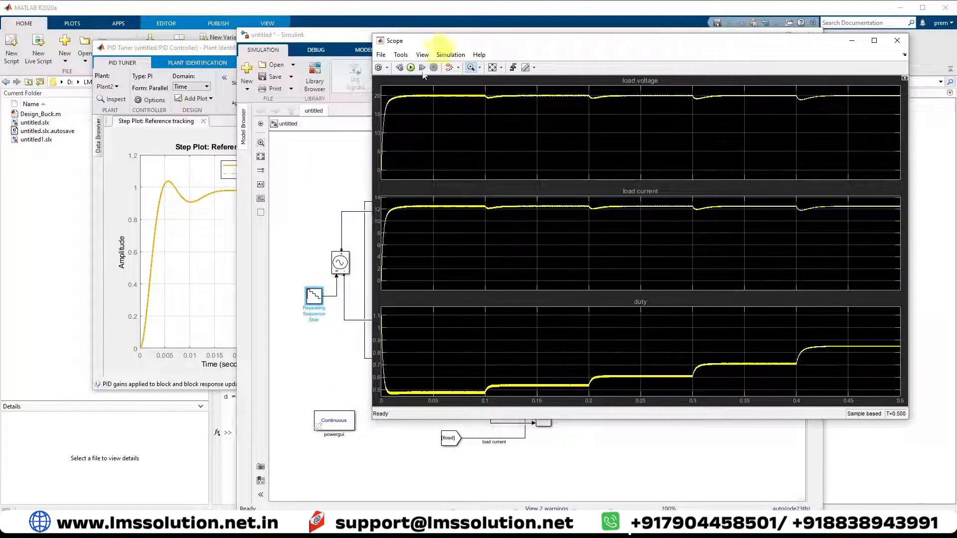
{"action": "left_click", "coordinate": [316, 298]}
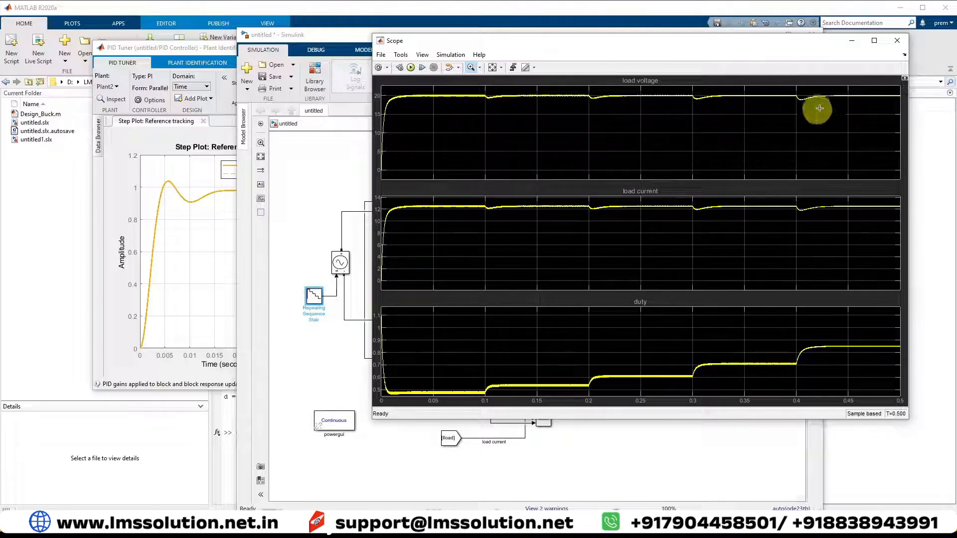
Zoom into the steady-state load voltage ripple near 0.46 s in the Scope and restore the full view
{"action": "left_click_drag", "start_coordinate": [829, 91], "coordinate": [881, 102]}
{"action": "left_click_drag", "start_coordinate": [656, 120], "coordinate": [681, 137]}
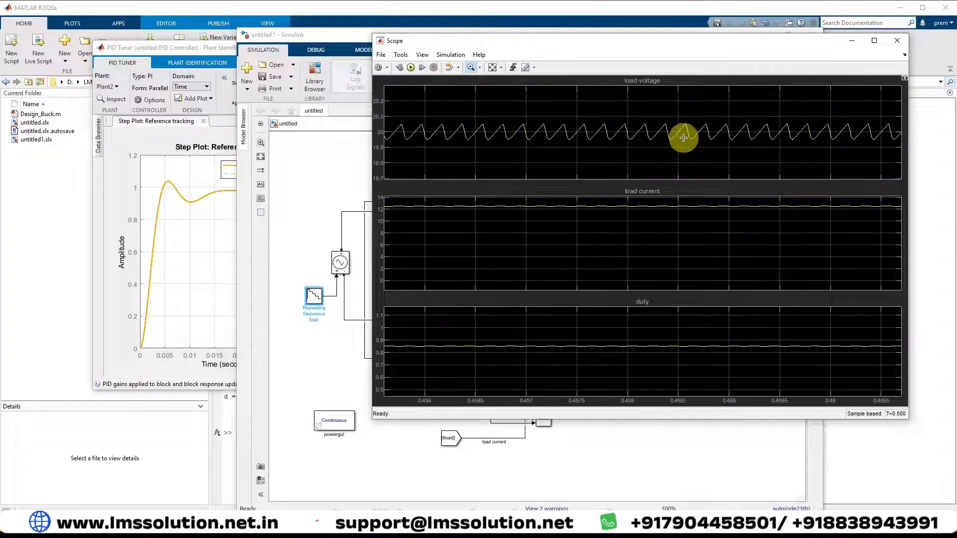
{"action": "left_click", "coordinate": [494, 67]}
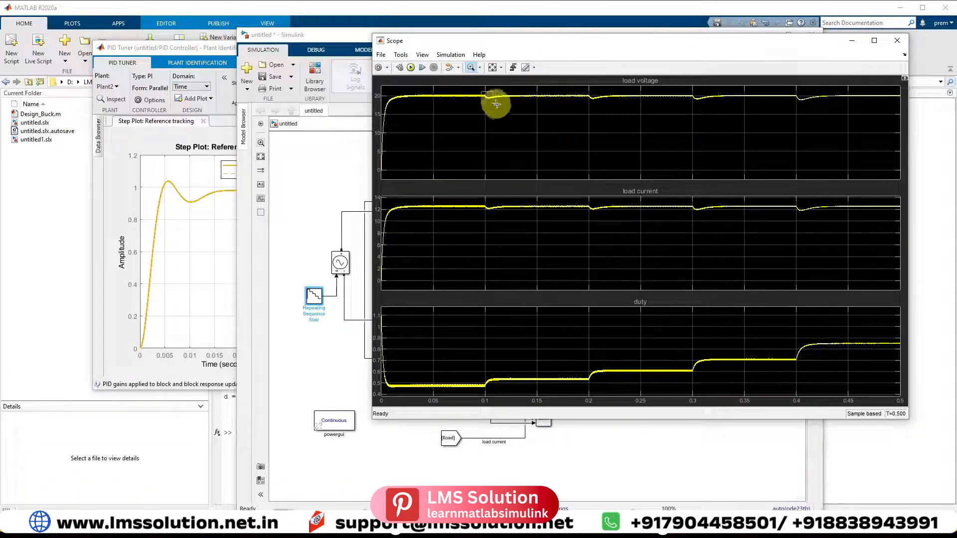
Examine the load voltage at the input steps near 0.1, 0.2, 0.3 and 0.4 s, restoring the full view after each zoom
{"action": "left_click_drag", "start_coordinate": [496, 103], "coordinate": [497, 104]}
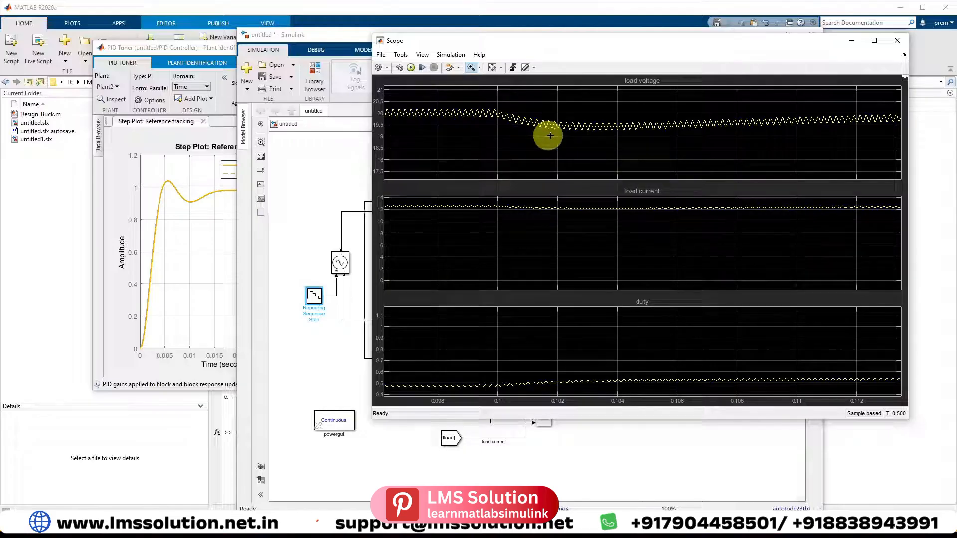
{"action": "left_click", "coordinate": [492, 68]}
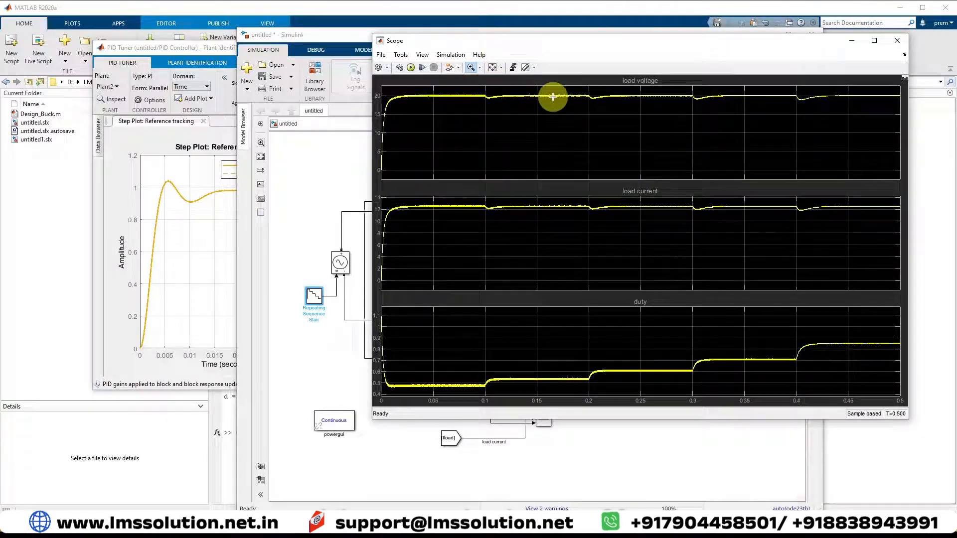
{"action": "left_click_drag", "start_coordinate": [581, 92], "coordinate": [597, 136]}
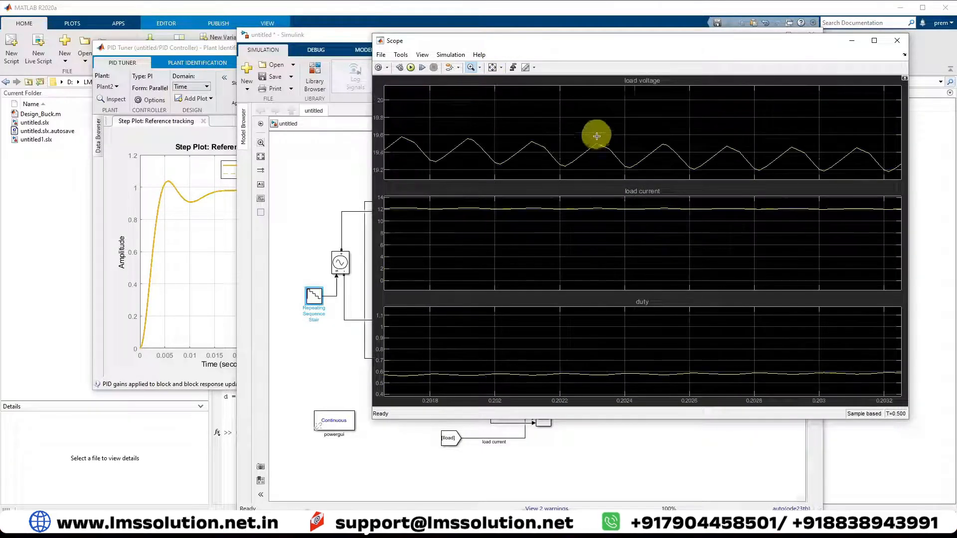
{"action": "left_click", "coordinate": [492, 67]}
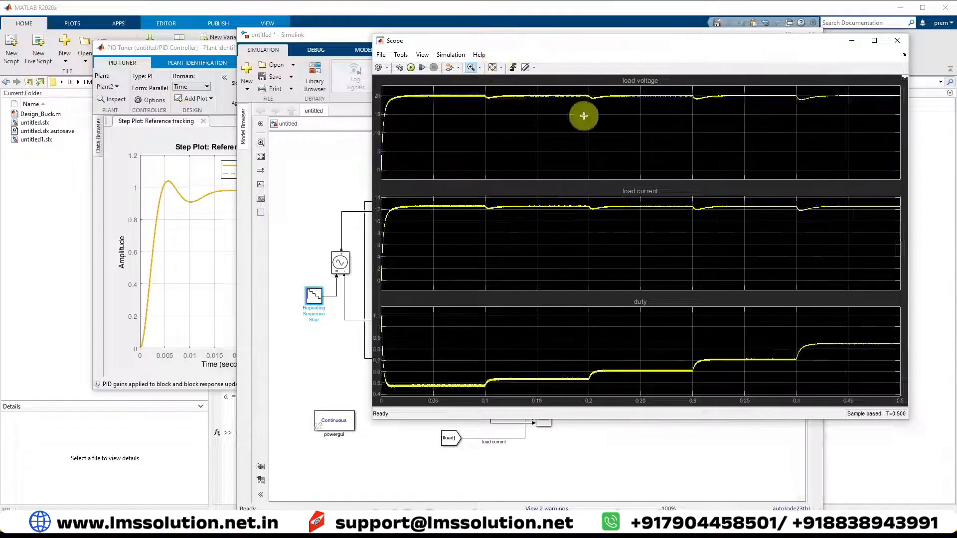
{"action": "left_click_drag", "start_coordinate": [695, 97], "coordinate": [706, 104]}
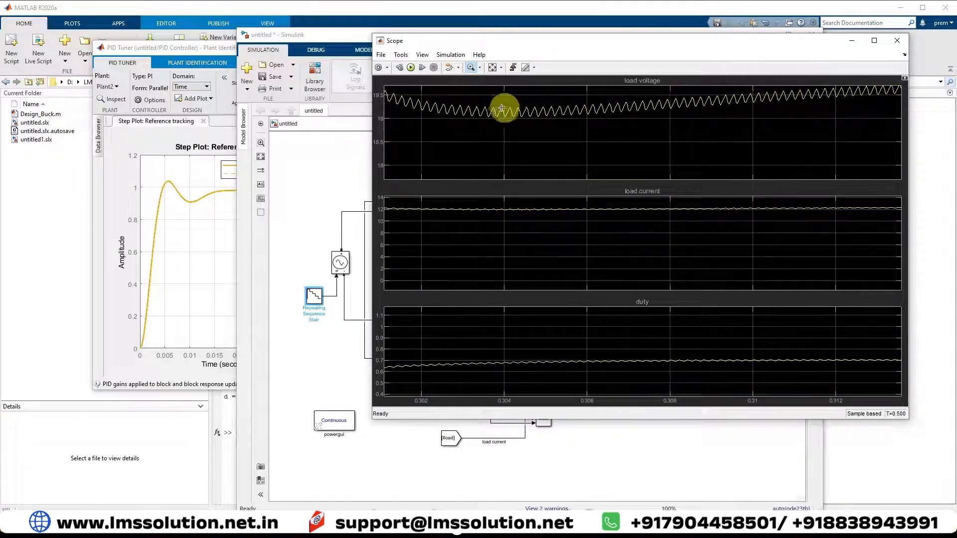
{"action": "left_click", "coordinate": [493, 69]}
{"action": "left_click", "coordinate": [799, 97]}
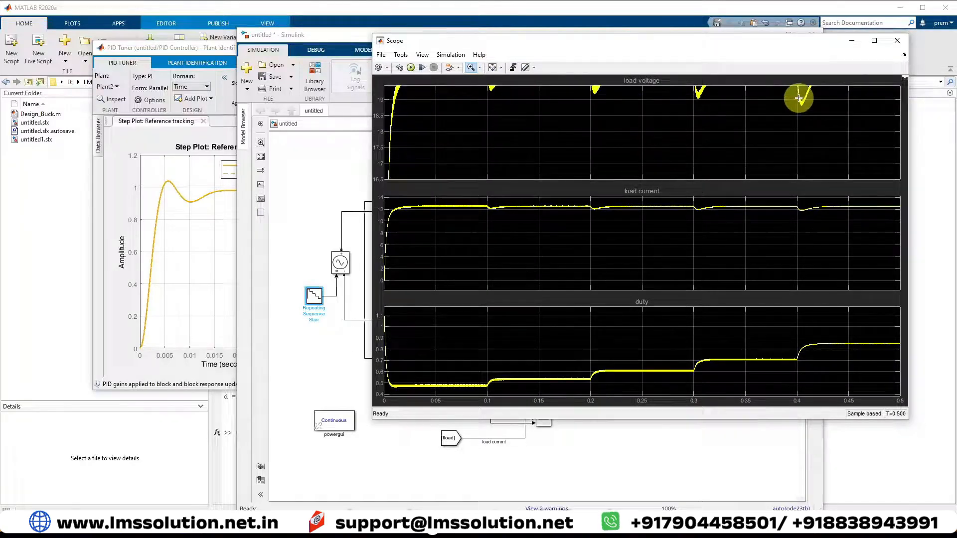
{"action": "left_click", "coordinate": [495, 69]}
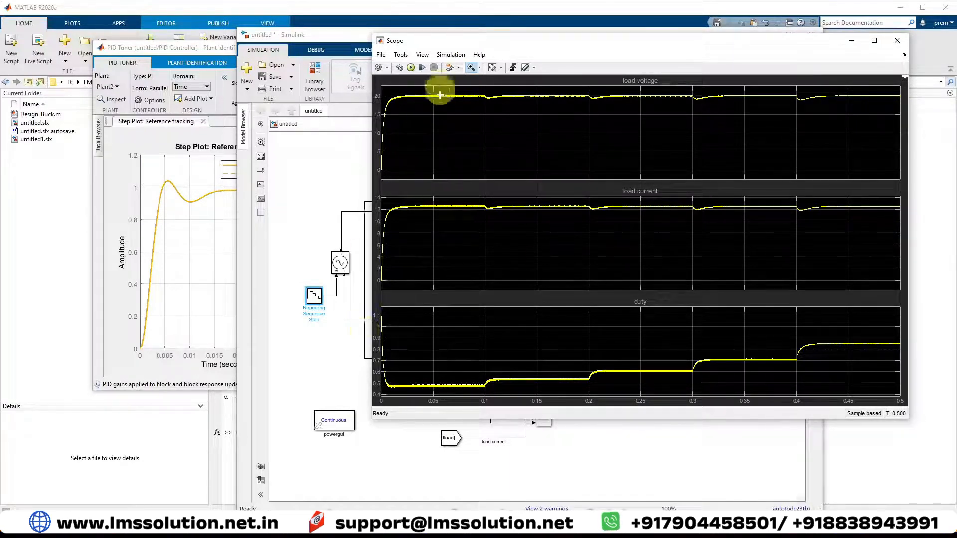
Circle the five duty levels with the screen pen, sketch falling and rising staircases over the duty plot, and clear the annotations
{"action": "key", "text": "F12"}
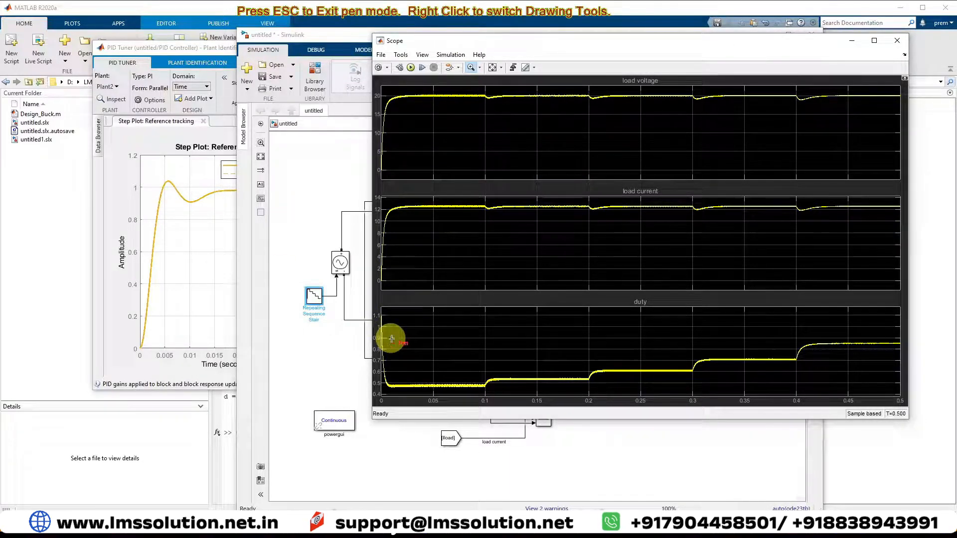
{"action": "mouse_move", "coordinate": [452, 380]}
{"action": "left_mouse_down"}
{"action": "mouse_move", "coordinate": [423, 387]}
{"action": "mouse_move", "coordinate": [455, 378]}
{"action": "left_mouse_up"}
{"action": "left_click_drag", "start_coordinate": [557, 371], "coordinate": [552, 369]}
{"action": "left_click_drag", "start_coordinate": [660, 370], "coordinate": [657, 367]}
{"action": "left_click_drag", "start_coordinate": [762, 355], "coordinate": [759, 353]}
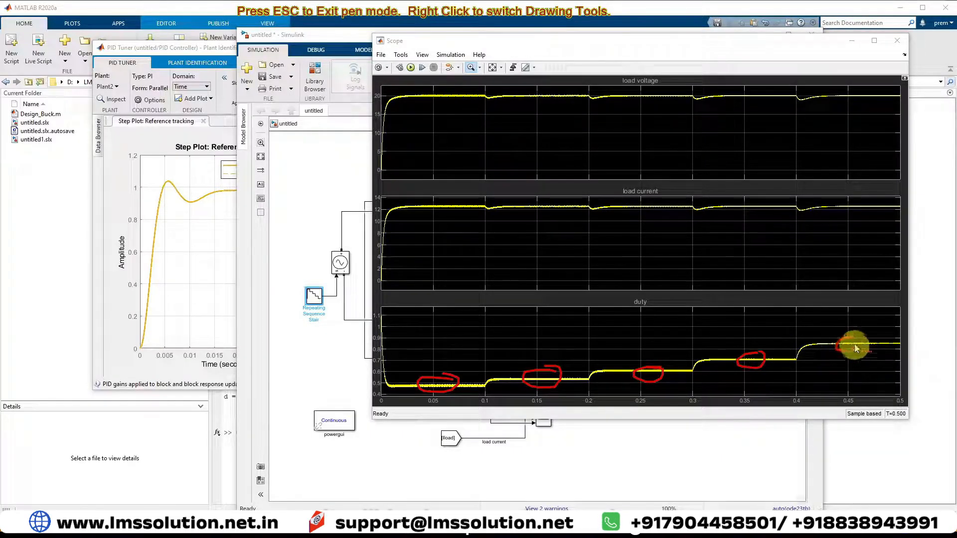
{"action": "left_click_drag", "start_coordinate": [853, 345], "coordinate": [850, 339]}
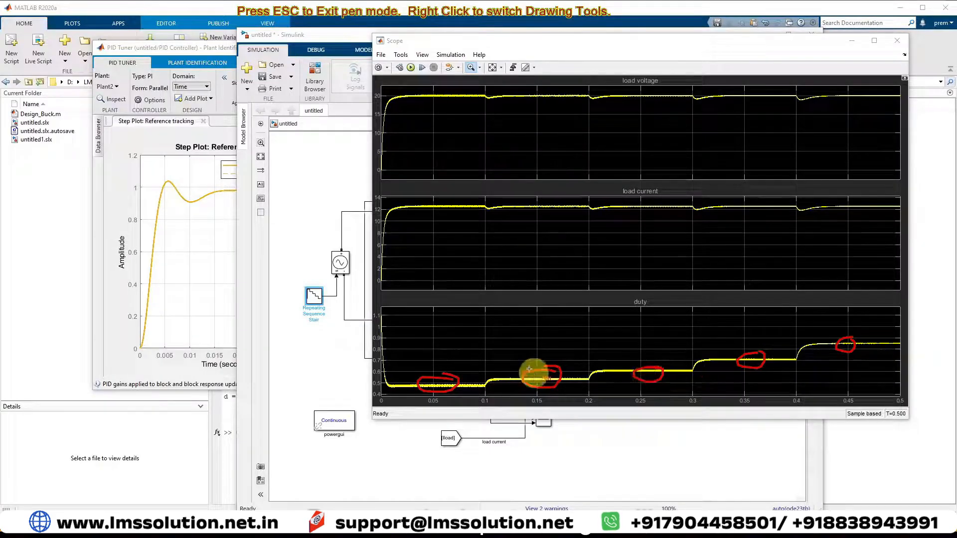
{"action": "left_click_drag", "start_coordinate": [448, 340], "coordinate": [518, 344]}
{"action": "left_click_drag", "start_coordinate": [620, 372], "coordinate": [799, 385]}
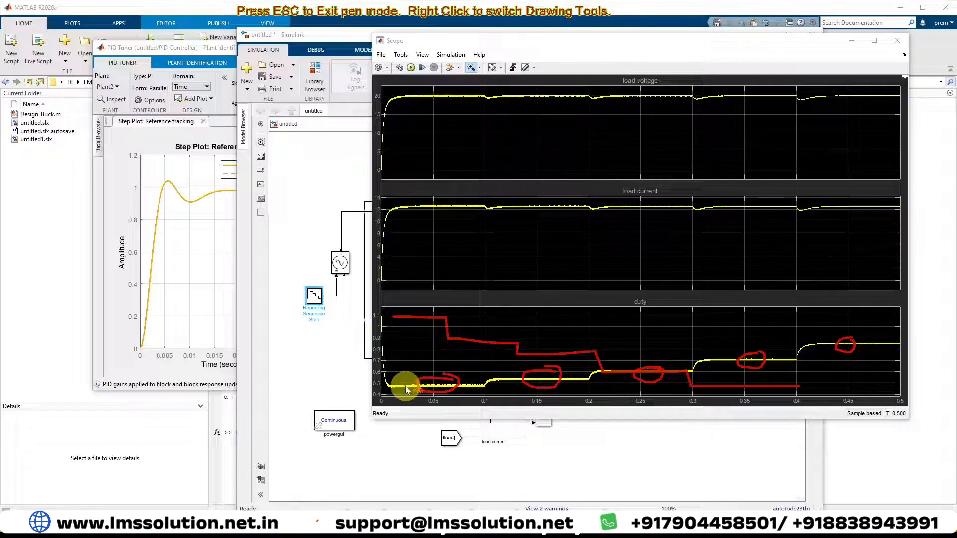
{"action": "mouse_move", "coordinate": [482, 385]}
{"action": "left_mouse_down"}
{"action": "mouse_move", "coordinate": [491, 363]}
{"action": "mouse_move", "coordinate": [585, 369]}
{"action": "mouse_move", "coordinate": [763, 345]}
{"action": "mouse_move", "coordinate": [796, 327]}
{"action": "mouse_move", "coordinate": [851, 327]}
{"action": "left_mouse_up"}
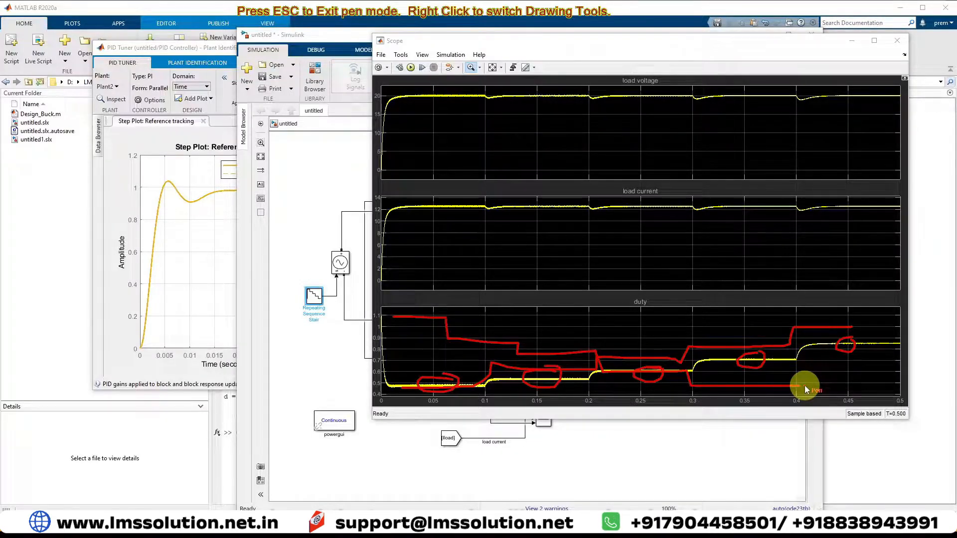
{"action": "key", "text": "Escape"}
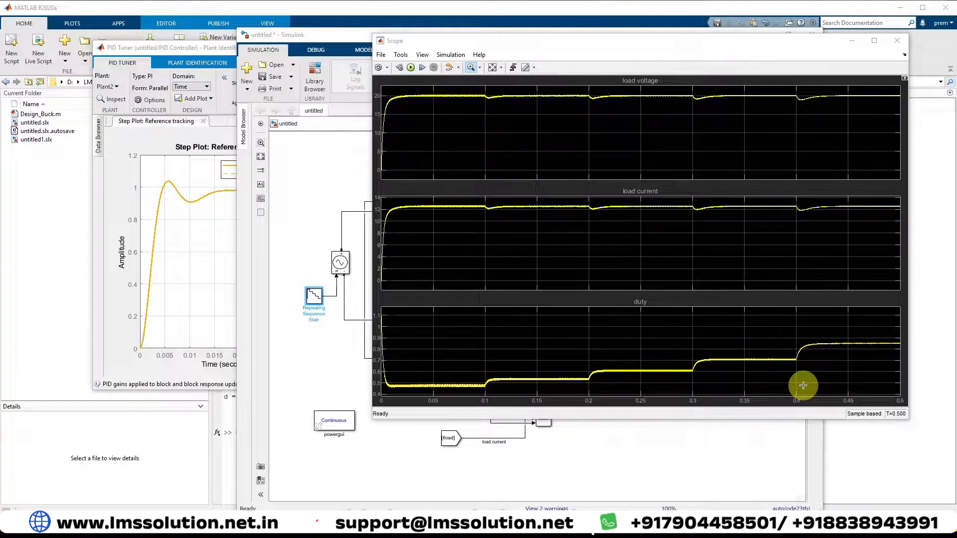
Remove the output values after 45 from the Repeating Sequence Stair block and accept its parameters
{"action": "left_click", "coordinate": [305, 353]}
{"action": "double_click", "coordinate": [314, 297]}
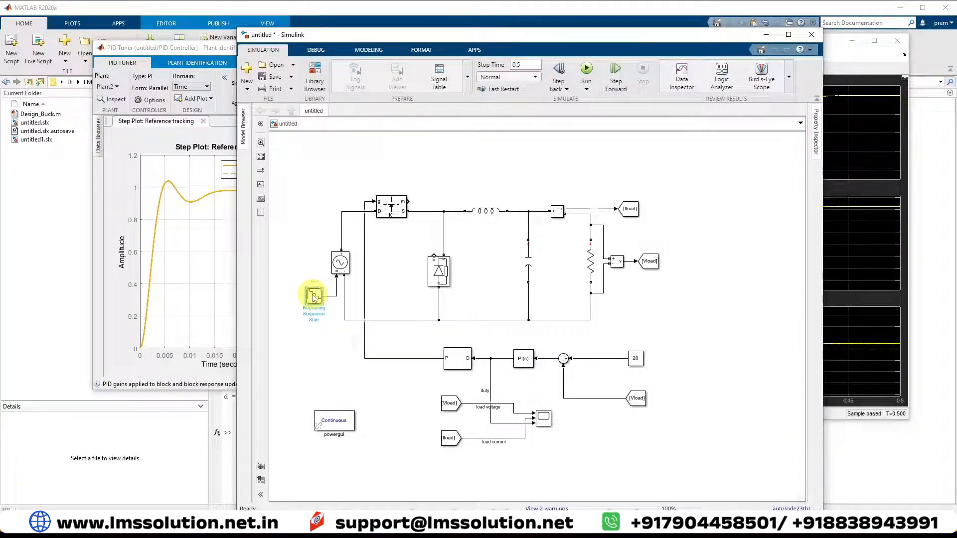
{"action": "left_click", "coordinate": [382, 297]}
{"action": "left_click_drag", "start_coordinate": [382, 298], "coordinate": [350, 297]}
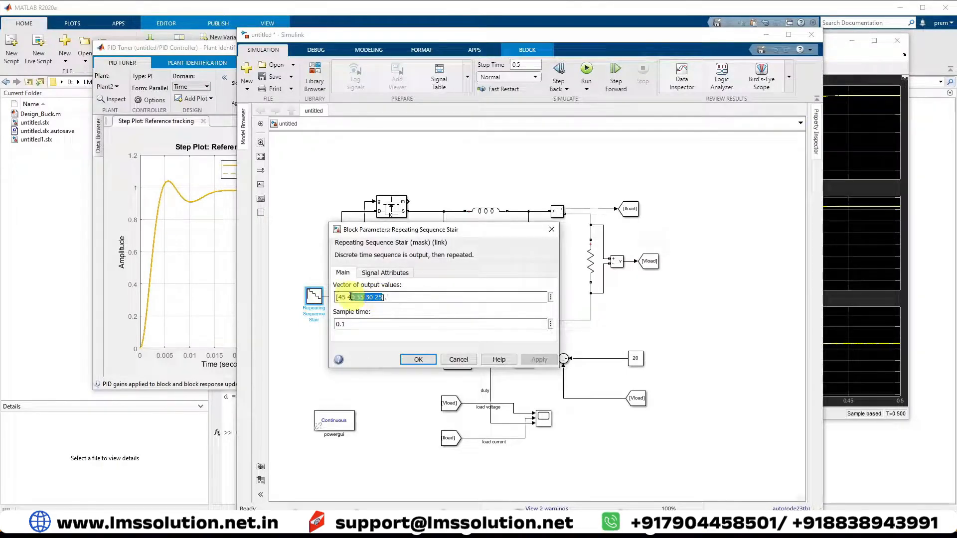
{"action": "key", "text": "BackSpace"}
{"action": "left_click", "coordinate": [417, 359]}
Move the load voltage measurement and its Vload Goto tag away from the load resistor and straighten their connecting wires
{"action": "left_click_drag", "start_coordinate": [651, 263], "coordinate": [759, 262]}
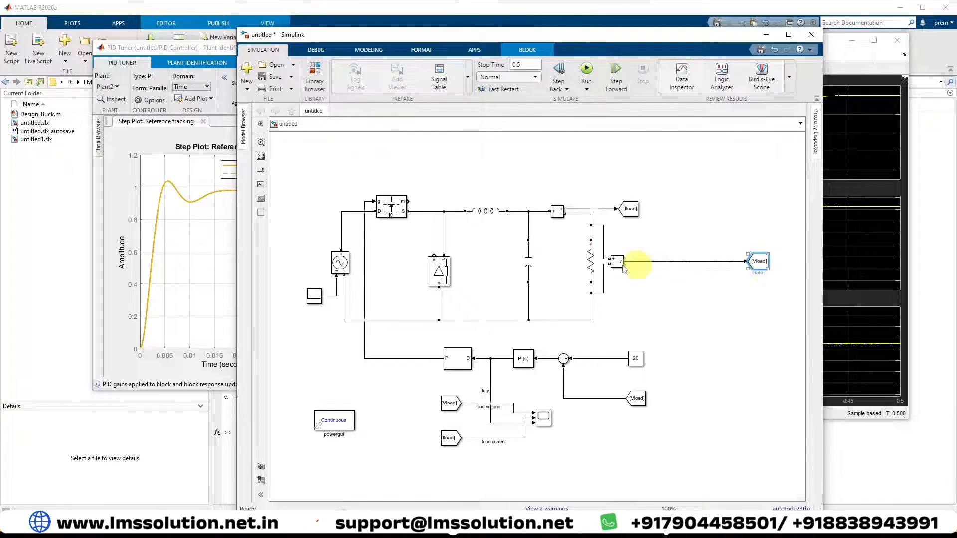
{"action": "left_click_drag", "start_coordinate": [616, 261], "coordinate": [734, 262]}
{"action": "left_click_drag", "start_coordinate": [634, 294], "coordinate": [701, 291]}
{"action": "left_click_drag", "start_coordinate": [663, 242], "coordinate": [698, 240]}
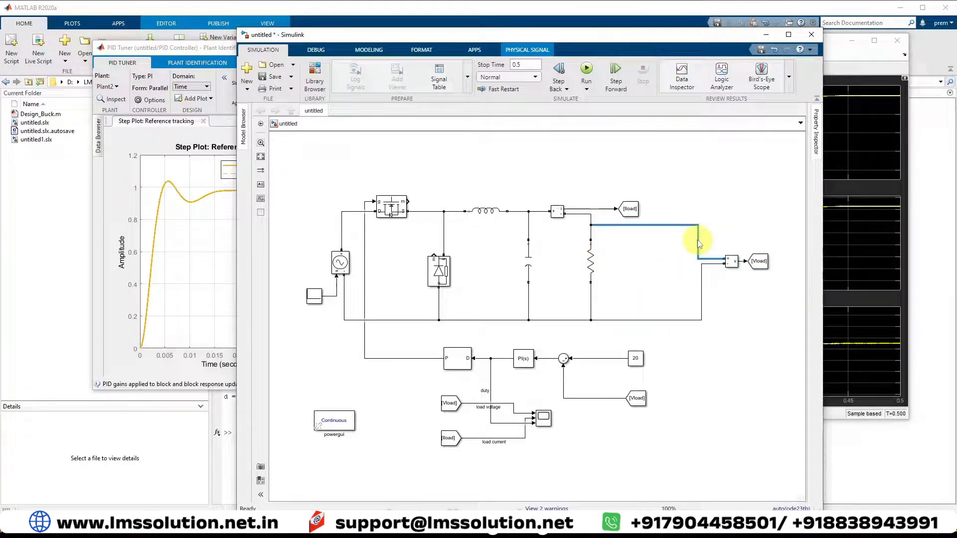
{"action": "left_click_drag", "start_coordinate": [641, 225], "coordinate": [641, 223]}
Change the load resistor's resistance to a multiple of 1.6 ohms and place a copy beside it, joined to the lower rail
{"action": "double_click", "coordinate": [591, 271]}
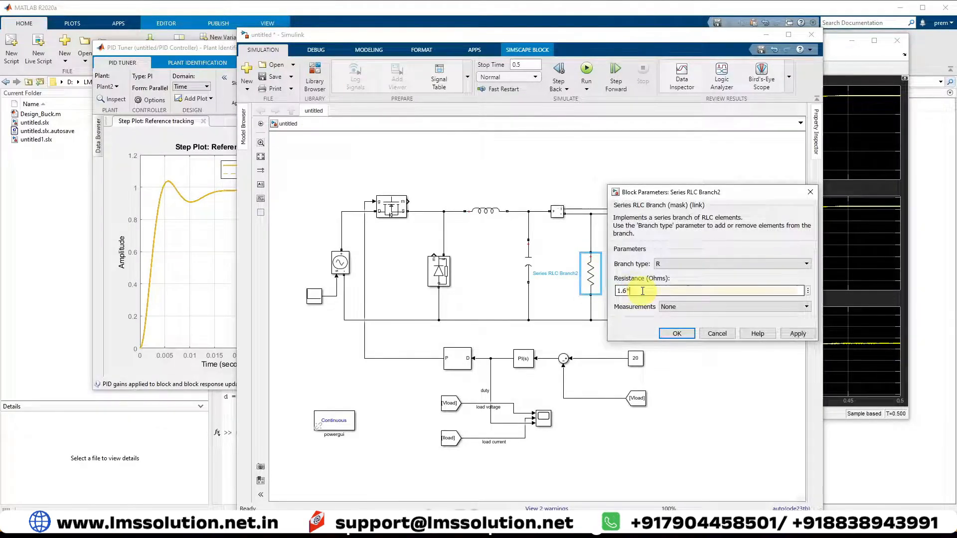
{"action": "left_click", "coordinate": [676, 333]}
{"action": "left_click_drag", "start_coordinate": [592, 283], "coordinate": [636, 302]}
{"action": "left_click", "coordinate": [662, 306]}
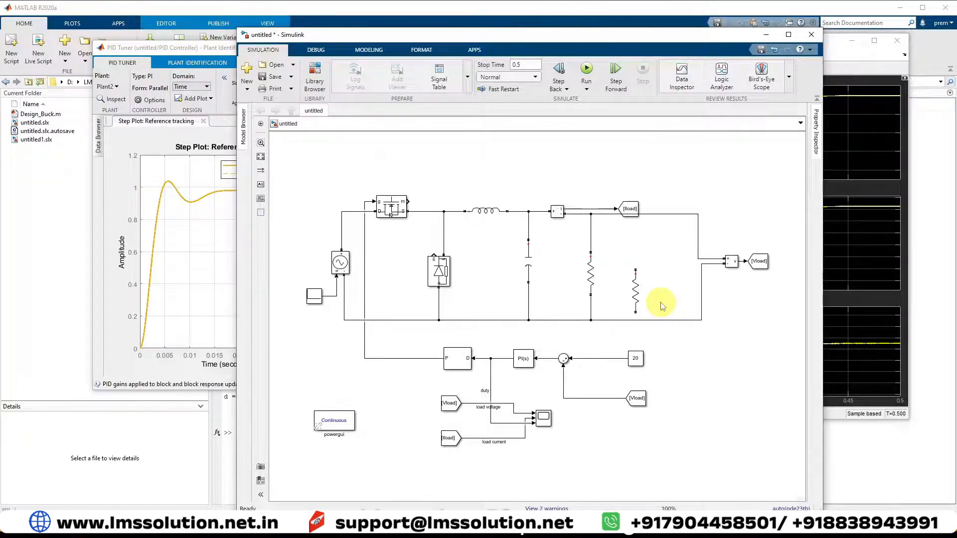
{"action": "left_click_drag", "start_coordinate": [635, 316], "coordinate": [635, 319]}
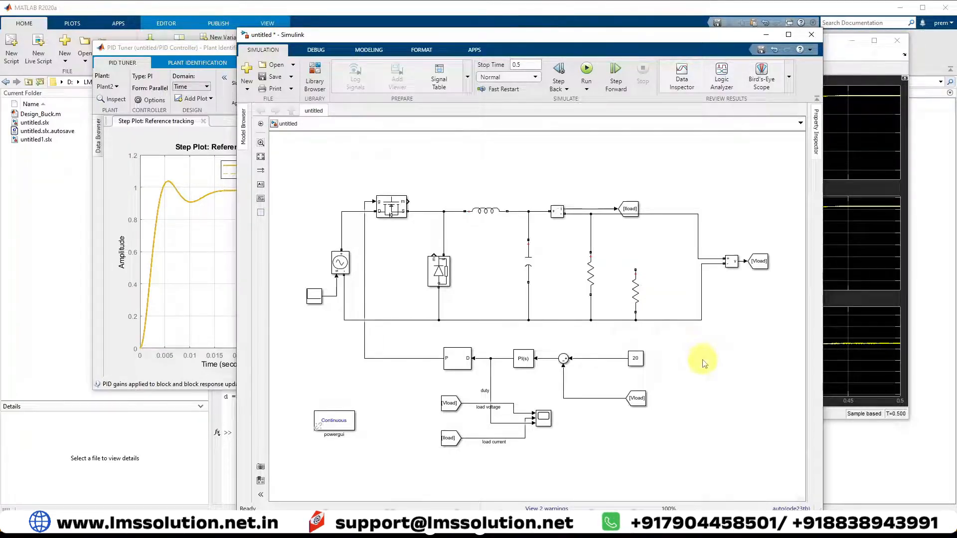
{"action": "double_click", "coordinate": [700, 358]}
{"action": "type", "text": "cl"}
{"action": "key", "text": "Return"}
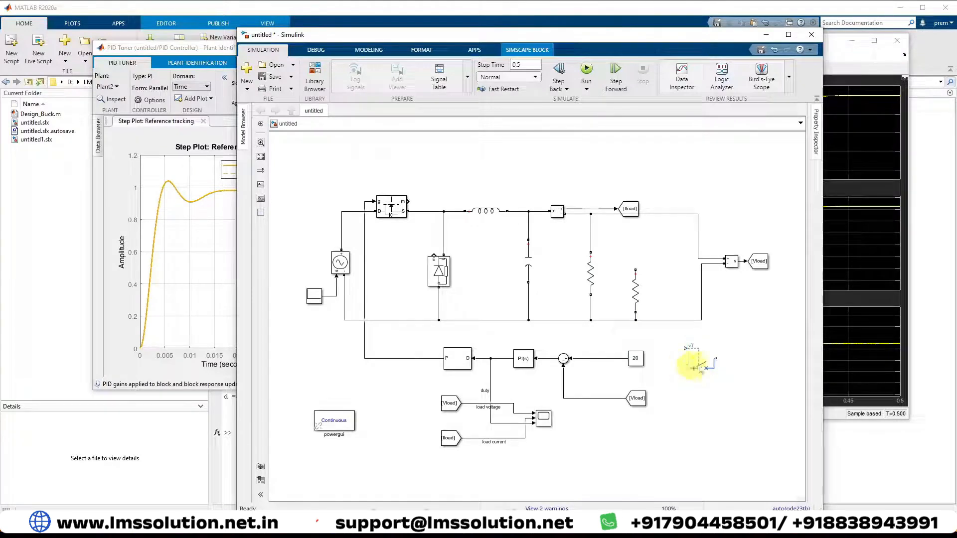
{"action": "key", "text": "Delete"}
Add a Breaker from the Specialized Power Systems fundamental Elements library, rotated vertically between the upper rail and the second load resistor
{"action": "left_click", "coordinate": [315, 76]}
{"action": "left_click", "coordinate": [273, 208]}
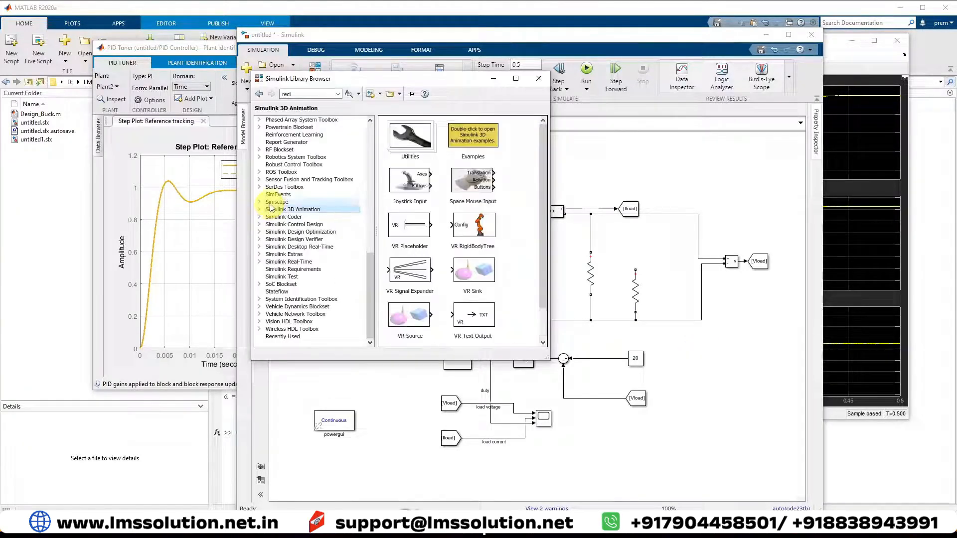
{"action": "double_click", "coordinate": [271, 203]}
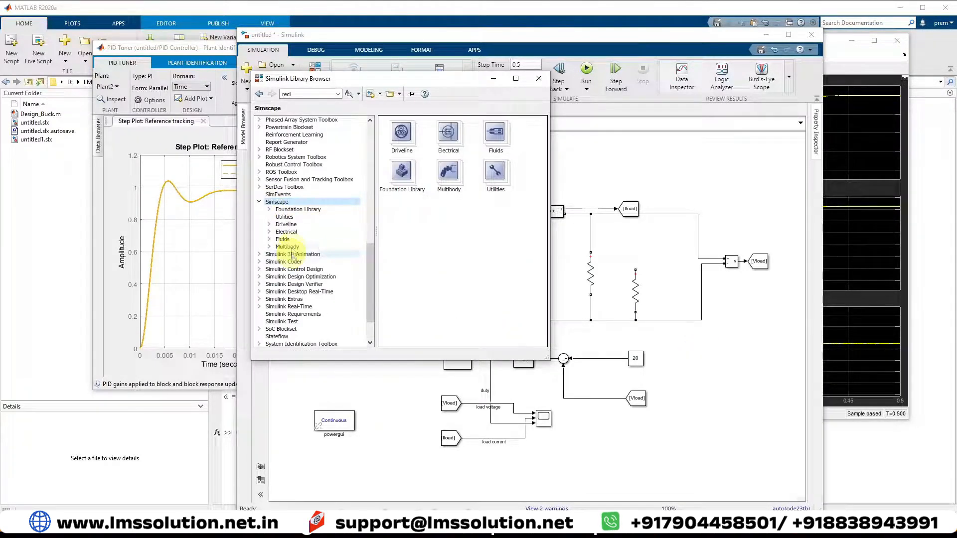
{"action": "double_click", "coordinate": [286, 232]}
{"action": "left_click", "coordinate": [313, 322]}
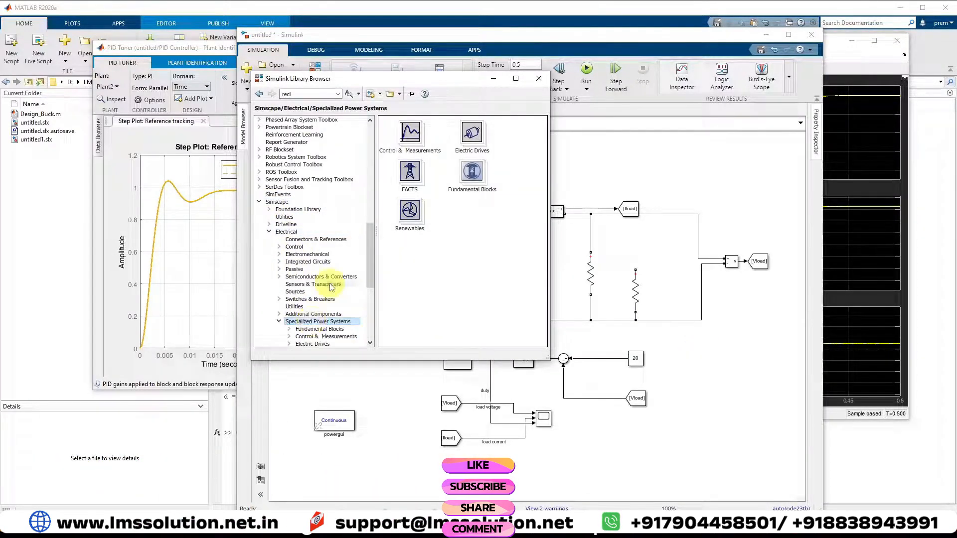
{"action": "double_click", "coordinate": [313, 322]}
{"action": "double_click", "coordinate": [320, 284]}
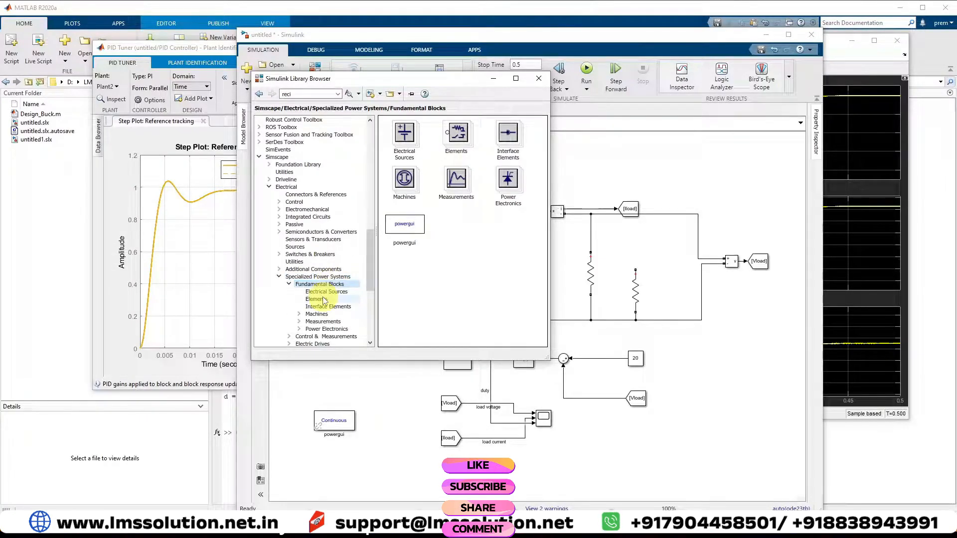
{"action": "left_click", "coordinate": [324, 299]}
{"action": "left_click_drag", "start_coordinate": [417, 141], "coordinate": [629, 218]}
{"action": "key", "text": "ctrl+r"}
Turn off external control of the Breaker and set its first switching time to 0.25 s
{"action": "double_click", "coordinate": [634, 244]}
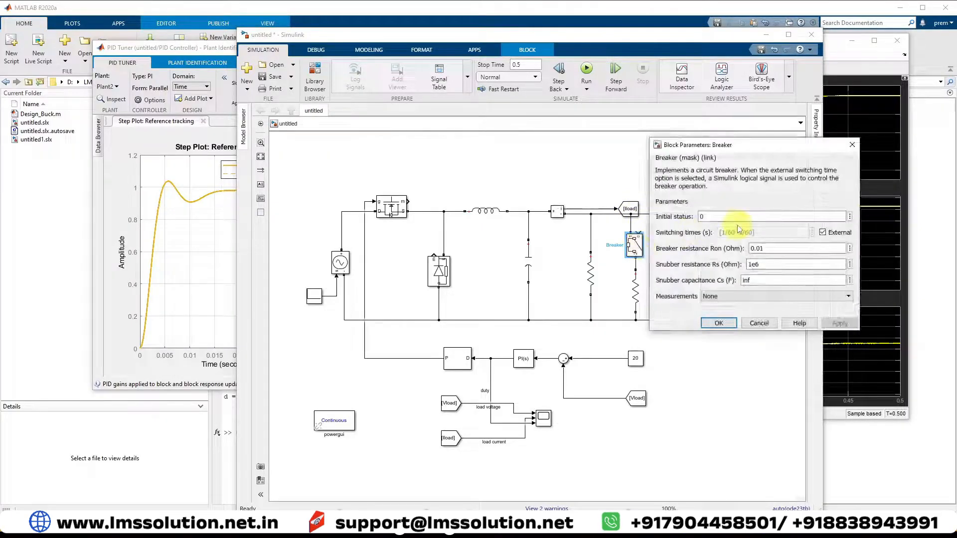
{"action": "left_click", "coordinate": [822, 232]}
{"action": "left_click", "coordinate": [723, 233]}
{"action": "key", "text": "BackSpace"}
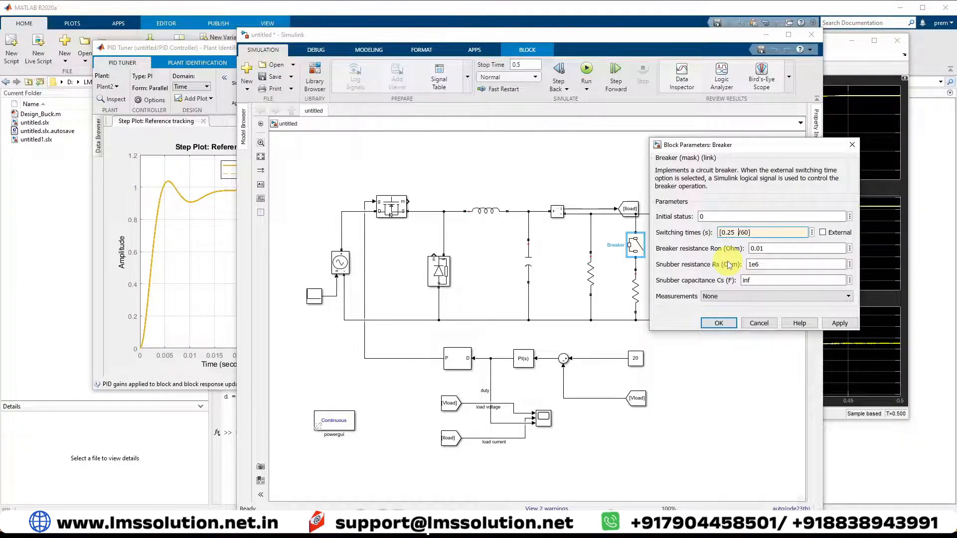
{"action": "left_click", "coordinate": [718, 323]}
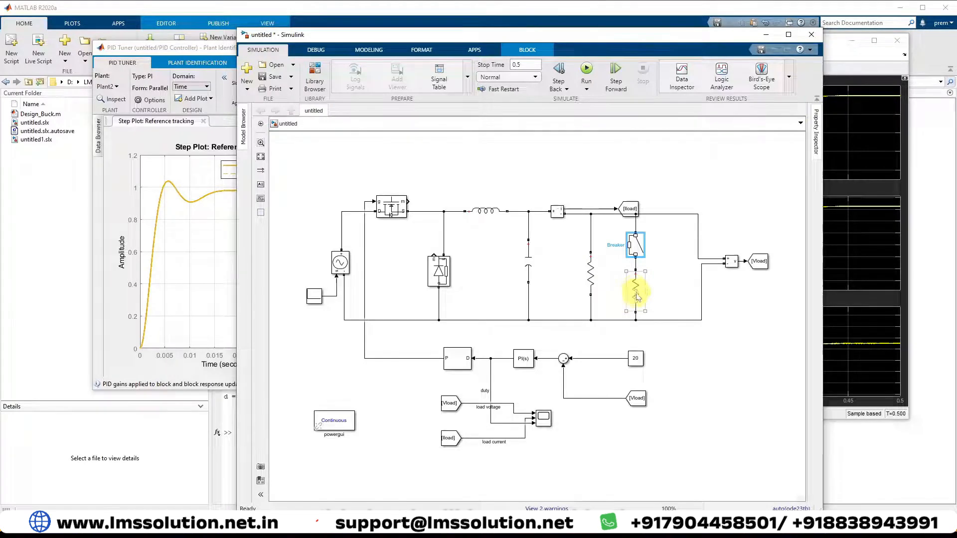
{"action": "left_click", "coordinate": [606, 295]}
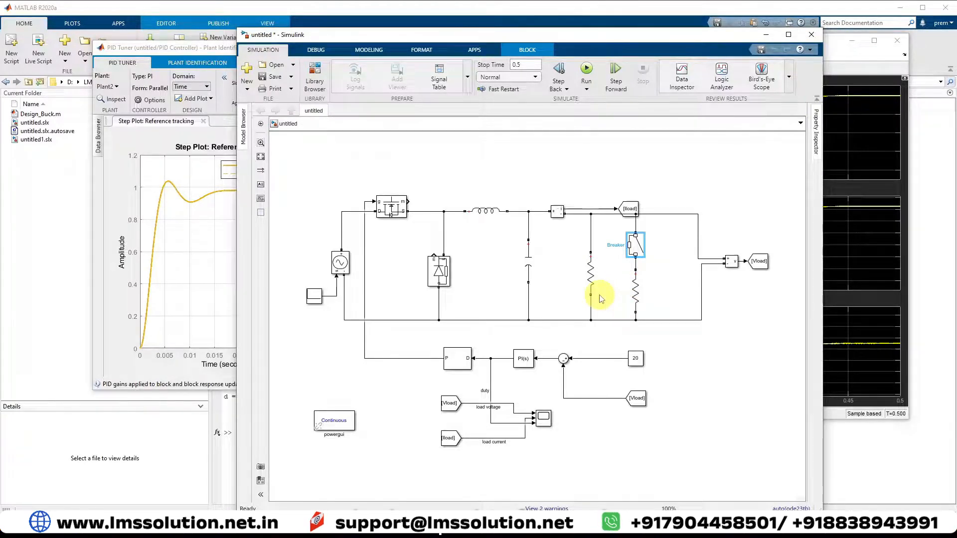
Bring up the Scope and run the simulation with the breaker-switched second load
{"action": "left_click", "coordinate": [838, 58]}
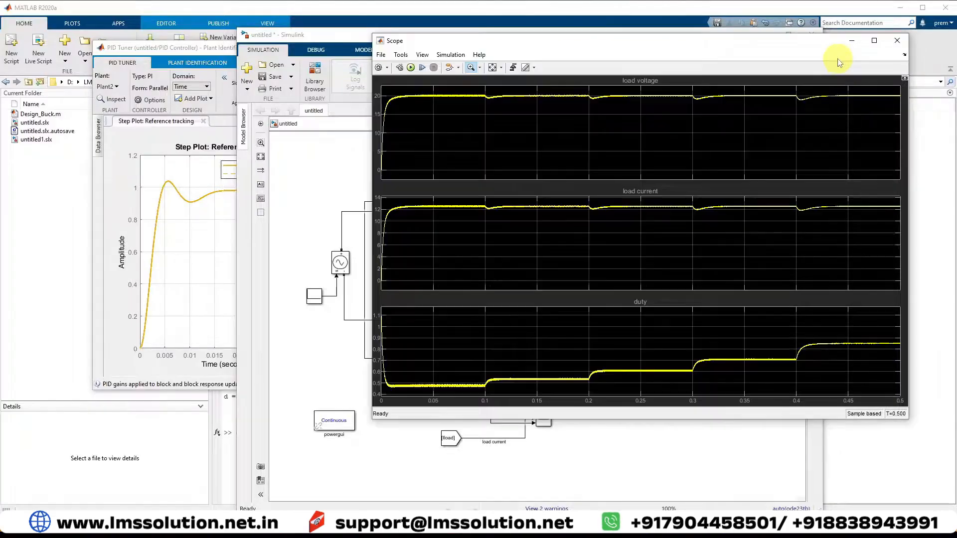
{"action": "left_click_drag", "start_coordinate": [608, 48], "coordinate": [532, 52]}
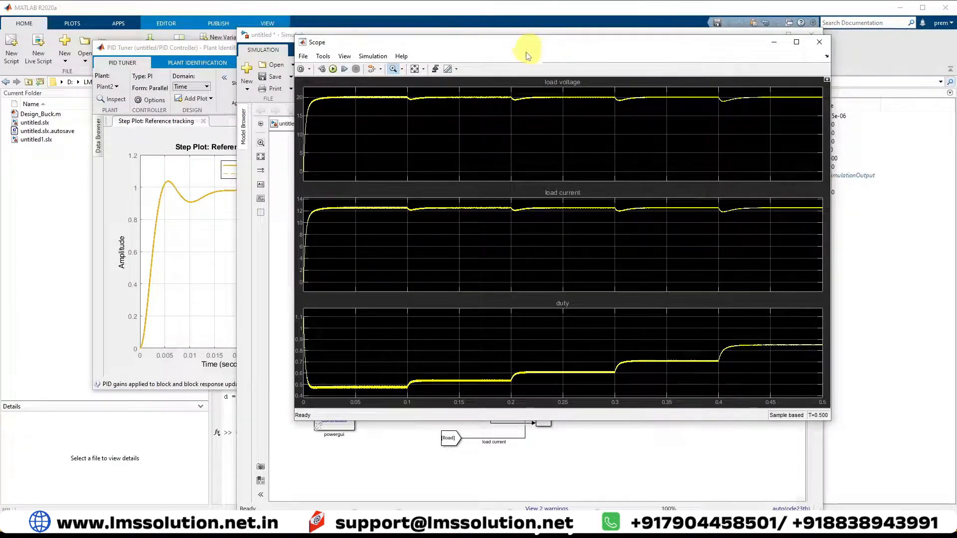
{"action": "left_click", "coordinate": [333, 69]}
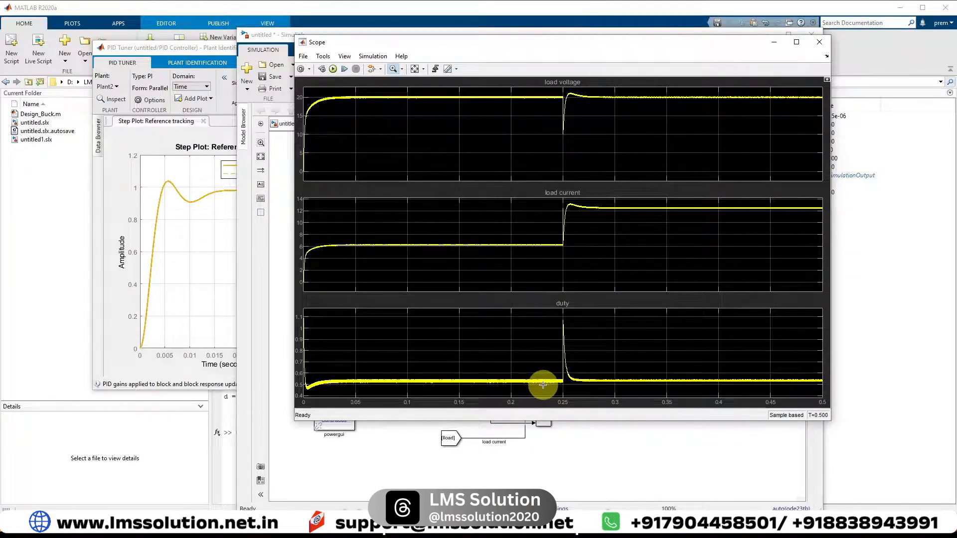
Mark the duty levels before and after the 0.25 s load change with the screen pen, and clear the marks
{"action": "key", "text": "ctrl+2"}
{"action": "left_click_drag", "start_coordinate": [526, 381], "coordinate": [622, 379]}
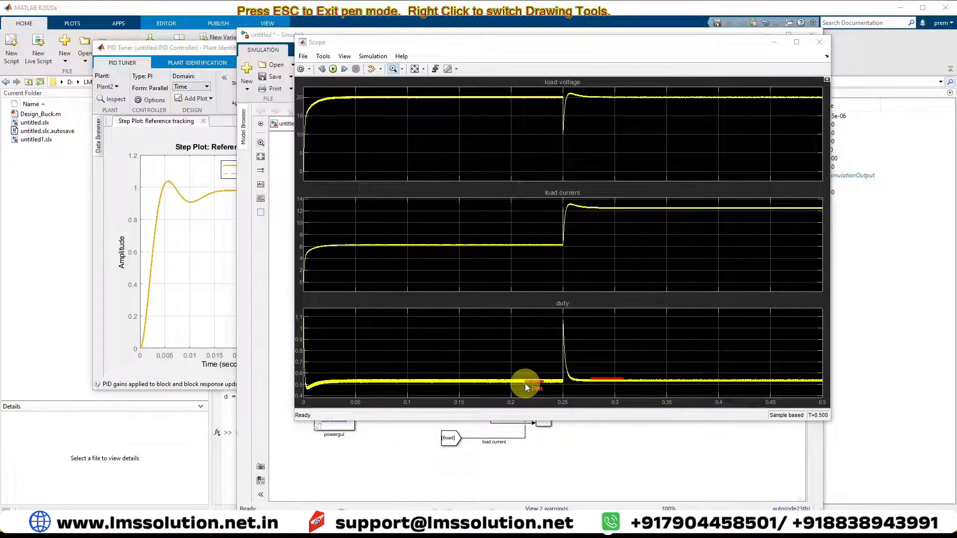
{"action": "key", "text": "Escape"}
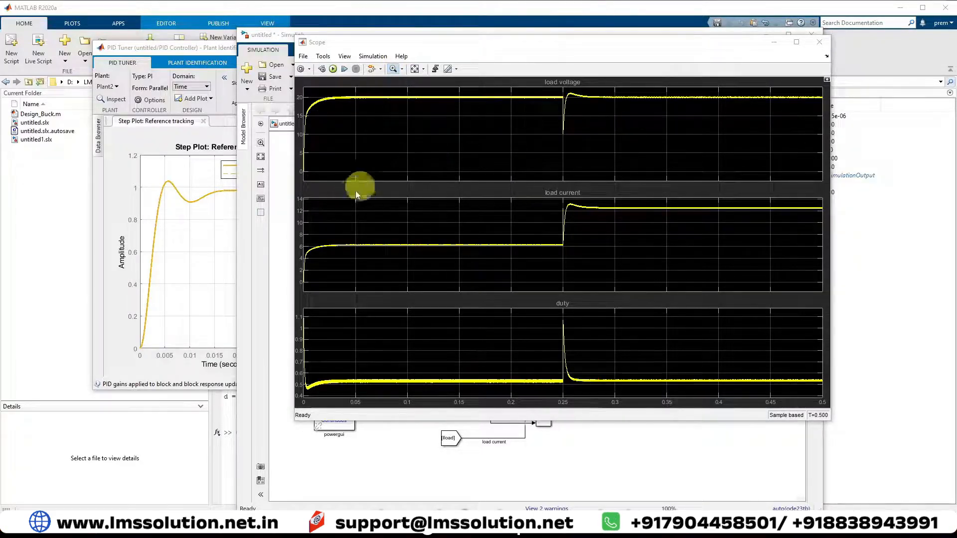
Move the Scope window clear of the breaker and load branches to compare its plots with the circuit, and return to the model
{"action": "left_click_drag", "start_coordinate": [367, 43], "coordinate": [311, 106]}
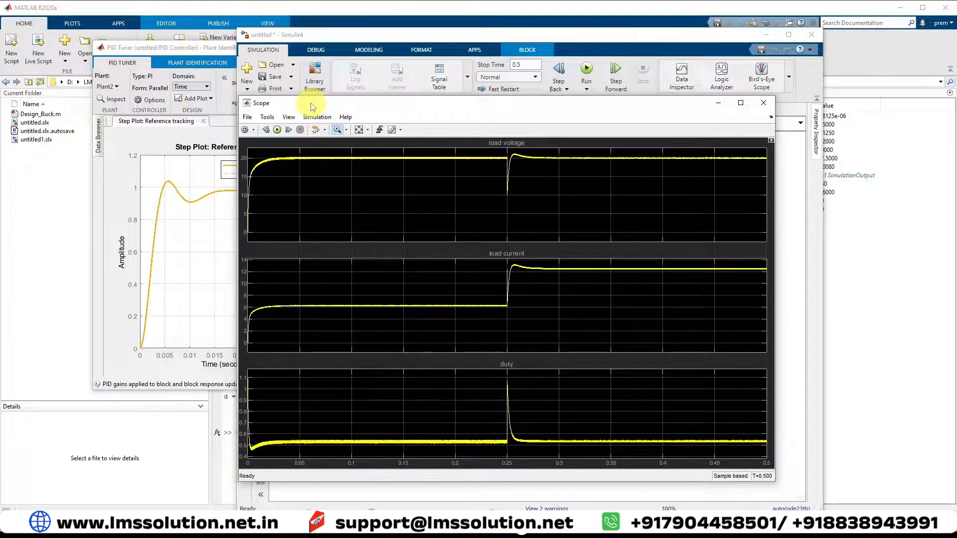
{"action": "left_click_drag", "start_coordinate": [311, 106], "coordinate": [118, 129]}
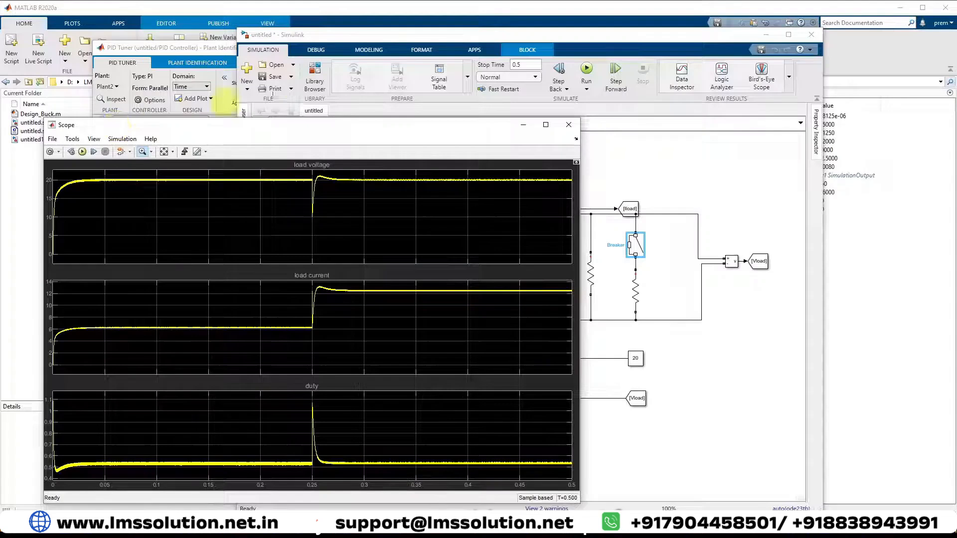
{"action": "left_click", "coordinate": [402, 40]}
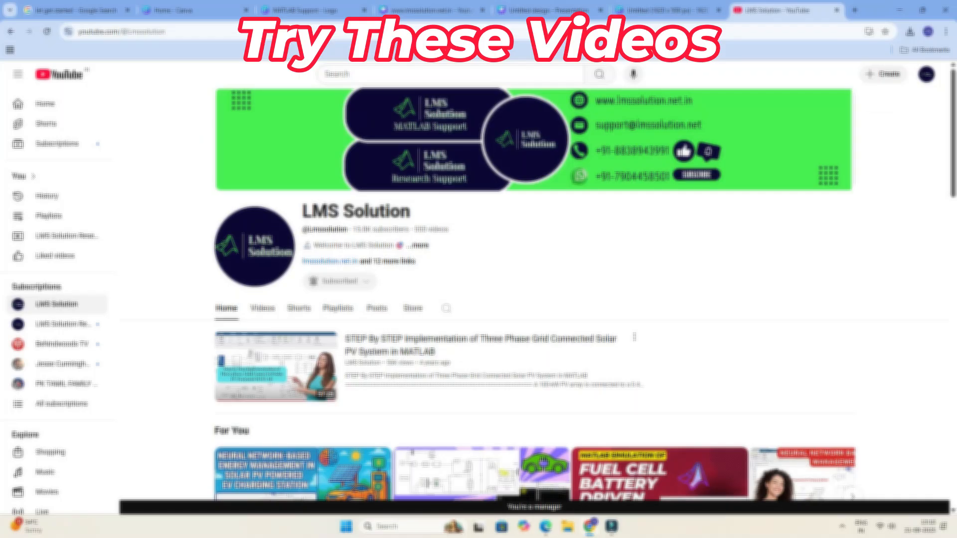
{"action": "scroll", "coordinate": [533, 298], "scroll_direction": "down", "scroll_amount": 15}
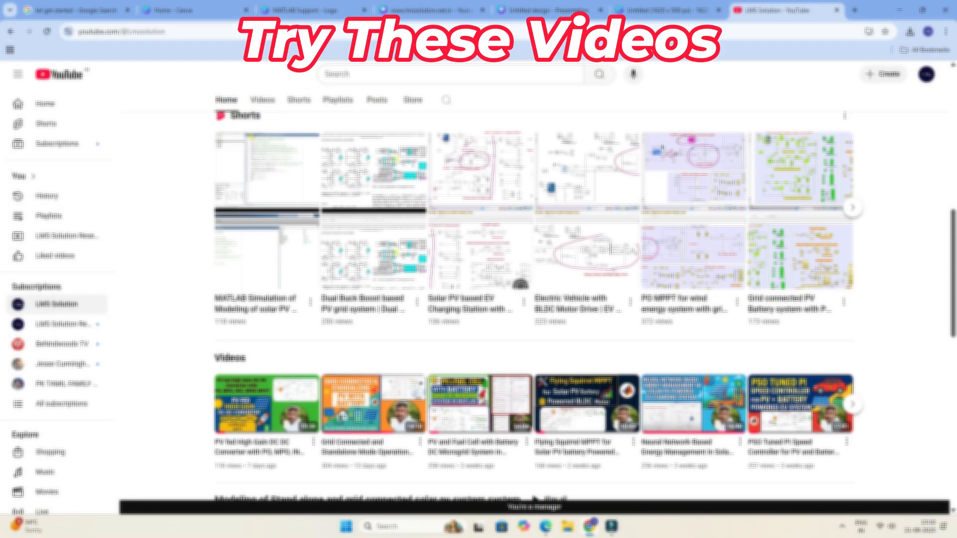
{"action": "scroll", "coordinate": [578, 254], "scroll_direction": "down", "scroll_amount": 5}
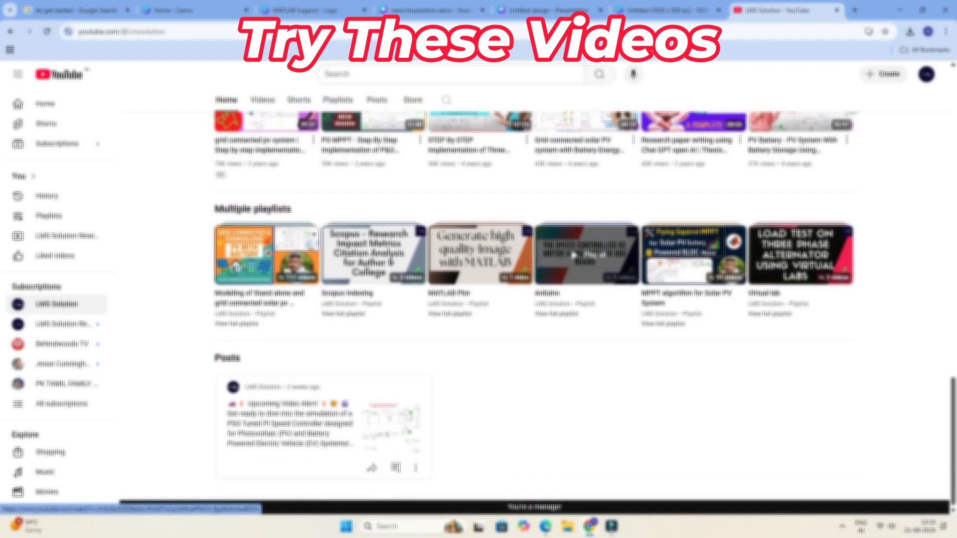
{"action": "scroll", "coordinate": [578, 254], "scroll_direction": "up", "scroll_amount": 20}
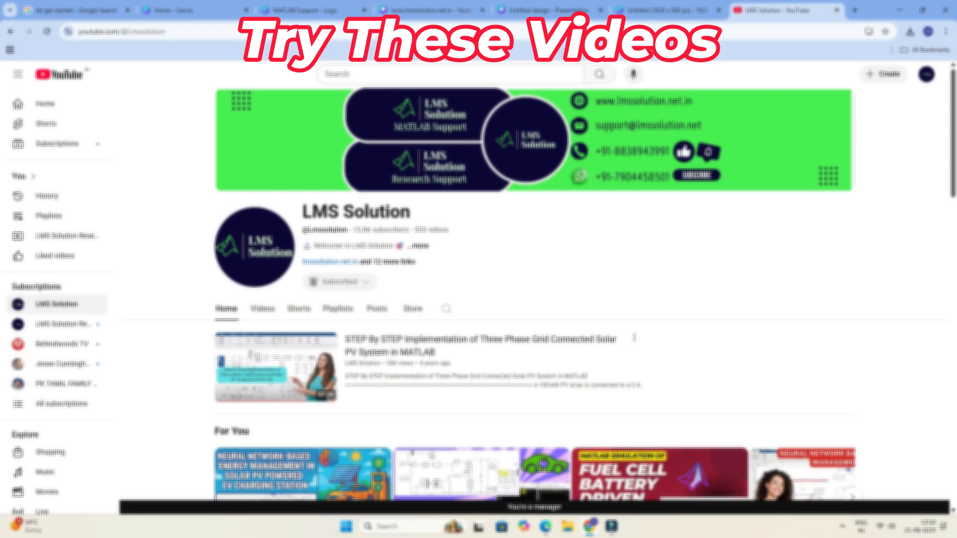
{"action": "scroll", "coordinate": [533, 299], "scroll_direction": "down", "scroll_amount": 15}
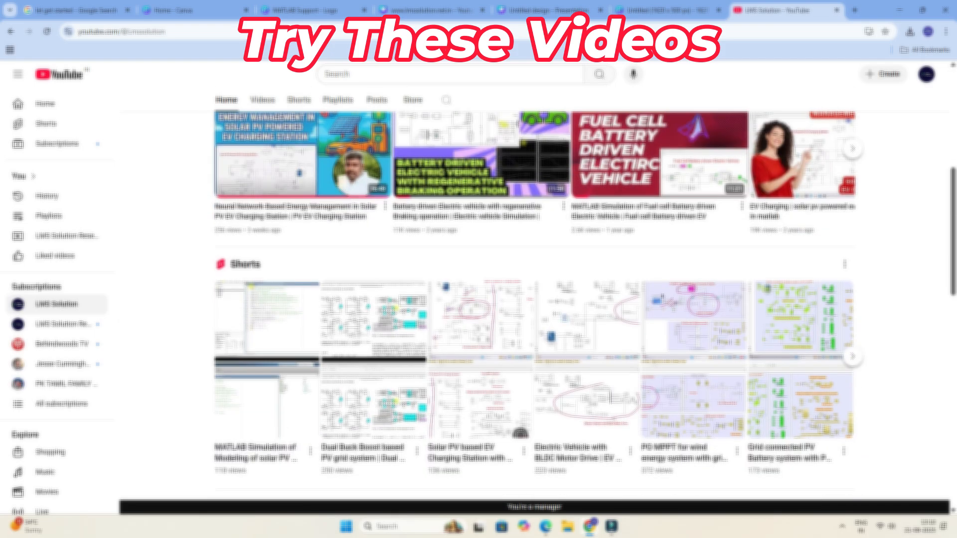
{"action": "scroll", "coordinate": [533, 299], "scroll_direction": "down", "scroll_amount": 7}
{"action": "scroll", "coordinate": [533, 299], "scroll_direction": "up", "scroll_amount": 13}
{"action": "scroll", "coordinate": [533, 299], "scroll_direction": "up", "scroll_amount": 8}
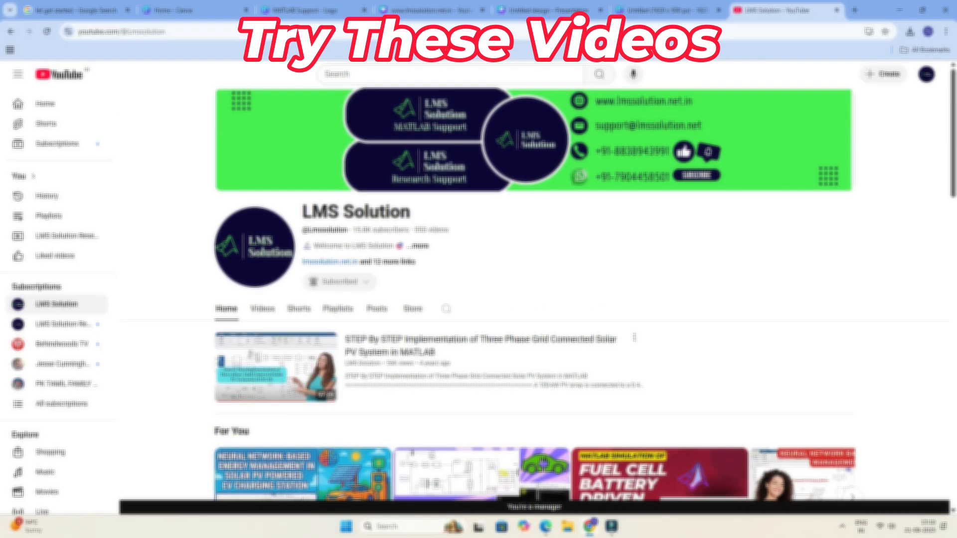
{"action": "left_click", "coordinate": [413, 309]}
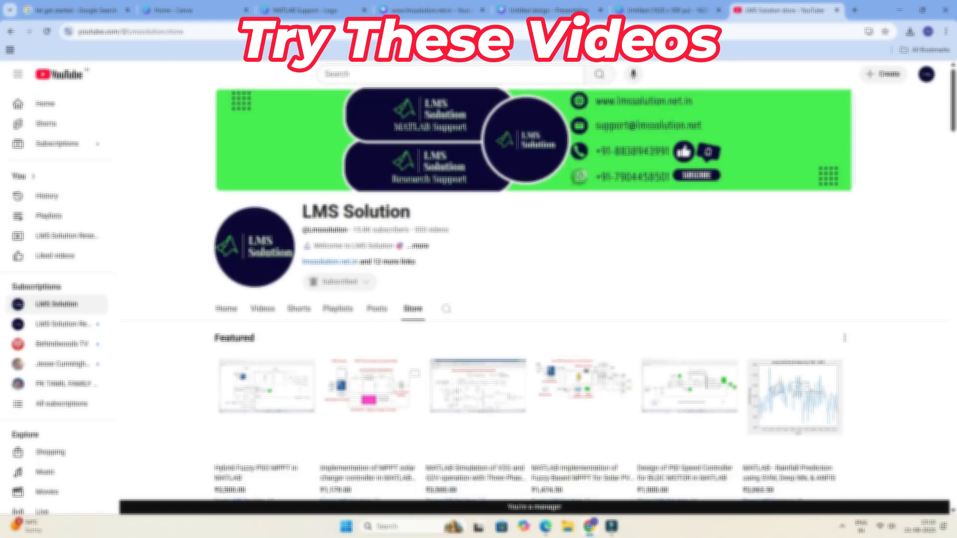